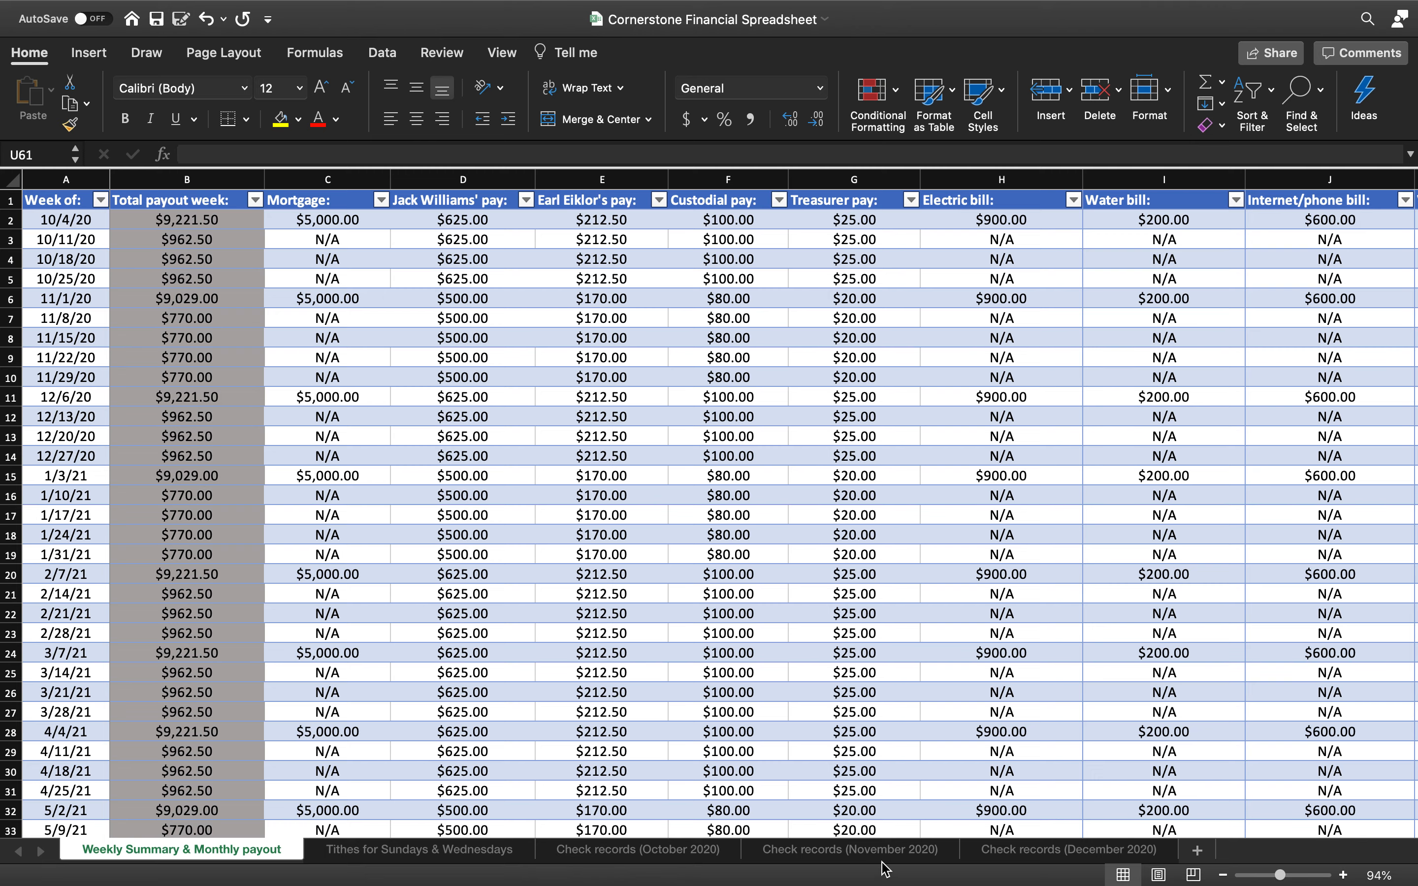
Switch to the Check records (October 2020) sheet showing the $600.00 check total
{"action": "left_click", "coordinate": [686, 855]}
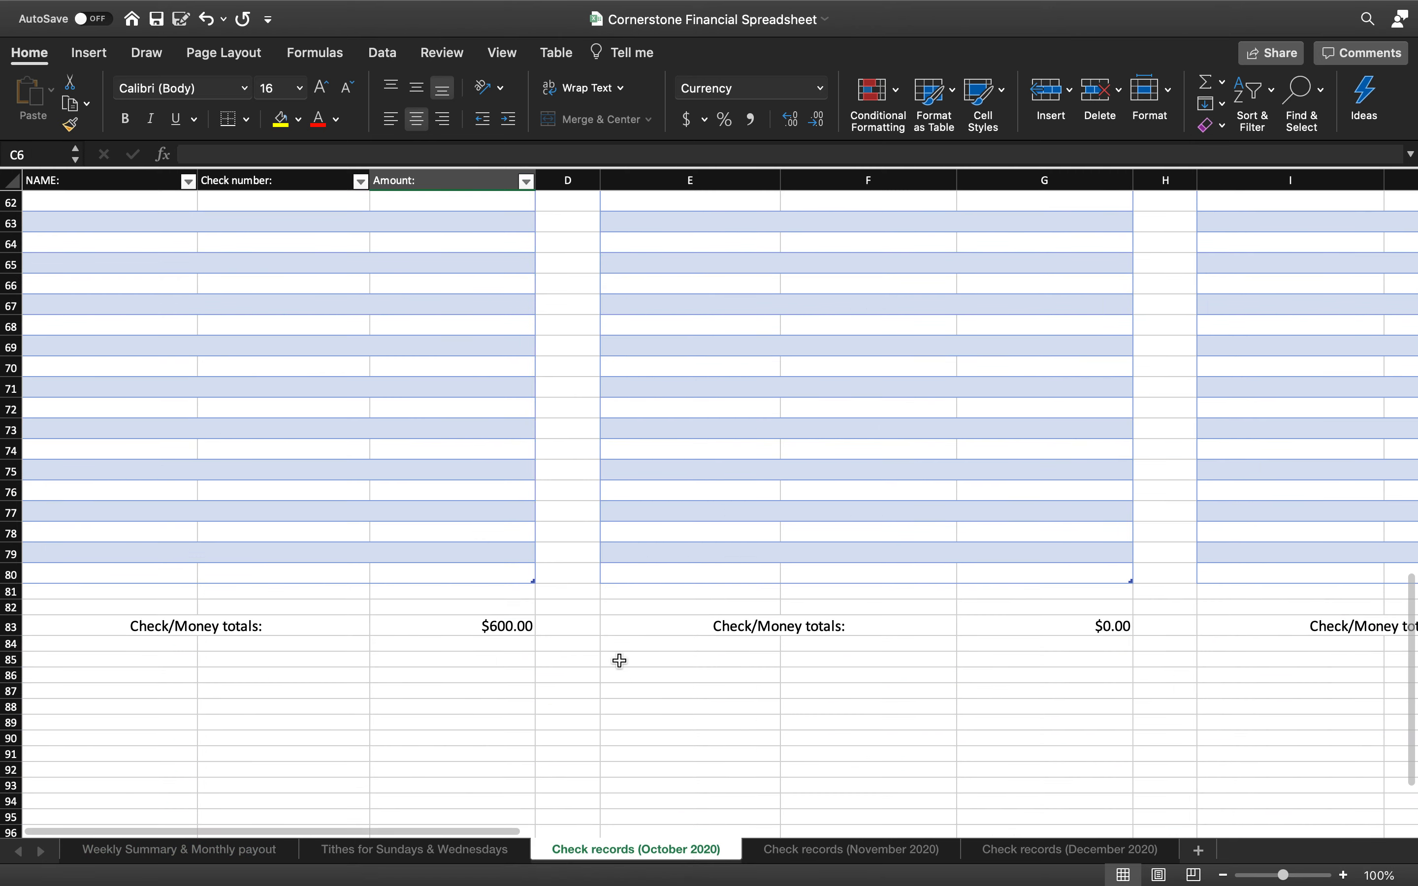
Clear the old check number in B3 and the $100, $200 and $300 amounts in C3:C5
{"action": "scroll", "coordinate": [624, 661], "scroll_direction": "up", "scroll_amount": 10}
{"action": "scroll", "coordinate": [629, 661], "scroll_direction": "up", "scroll_amount": 10}
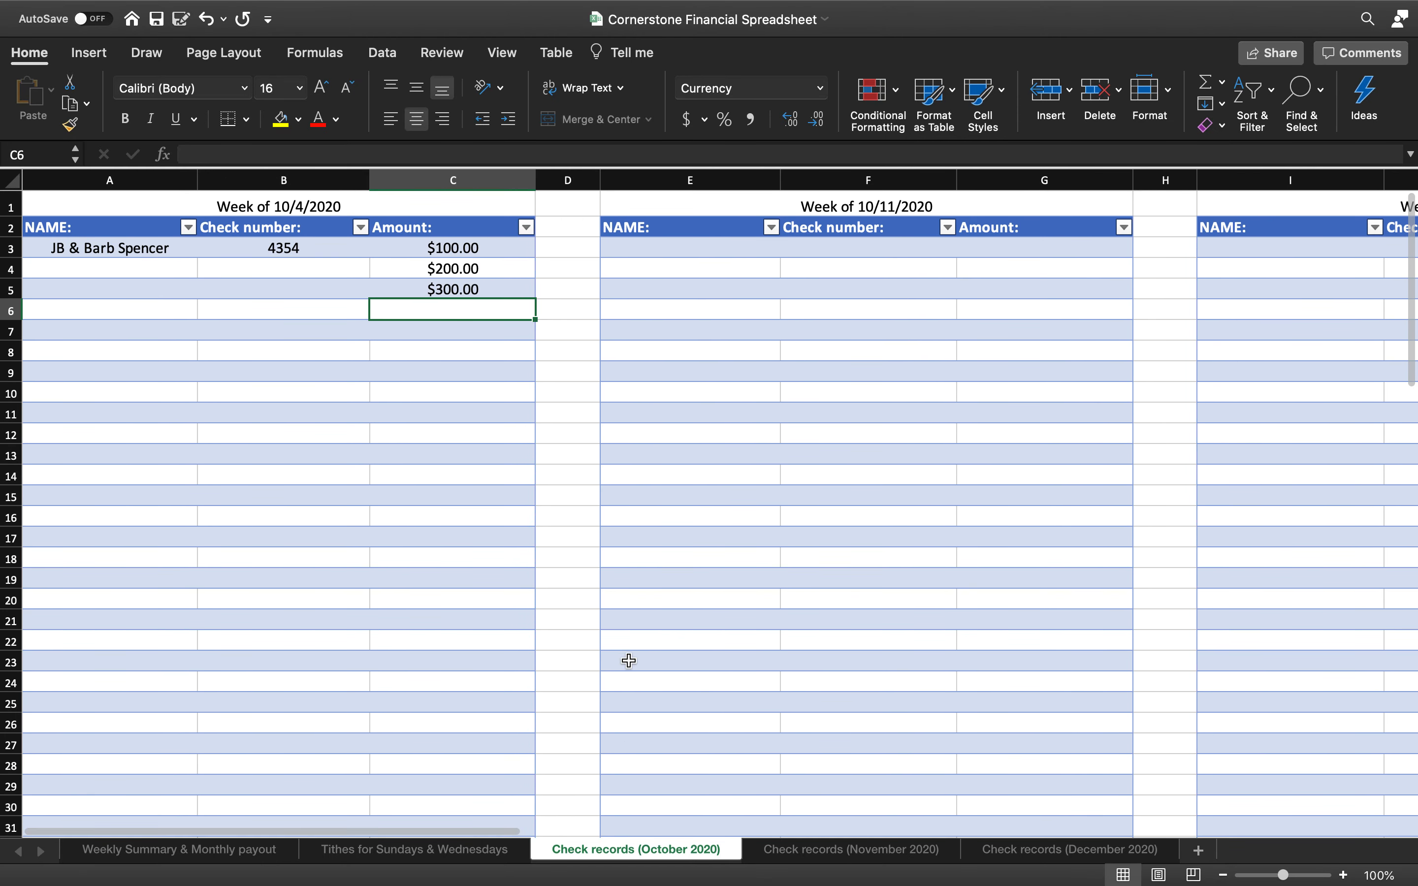
{"action": "left_click", "coordinate": [301, 248]}
{"action": "key", "text": "Delete"}
{"action": "left_click_drag", "start_coordinate": [433, 249], "coordinate": [431, 291]}
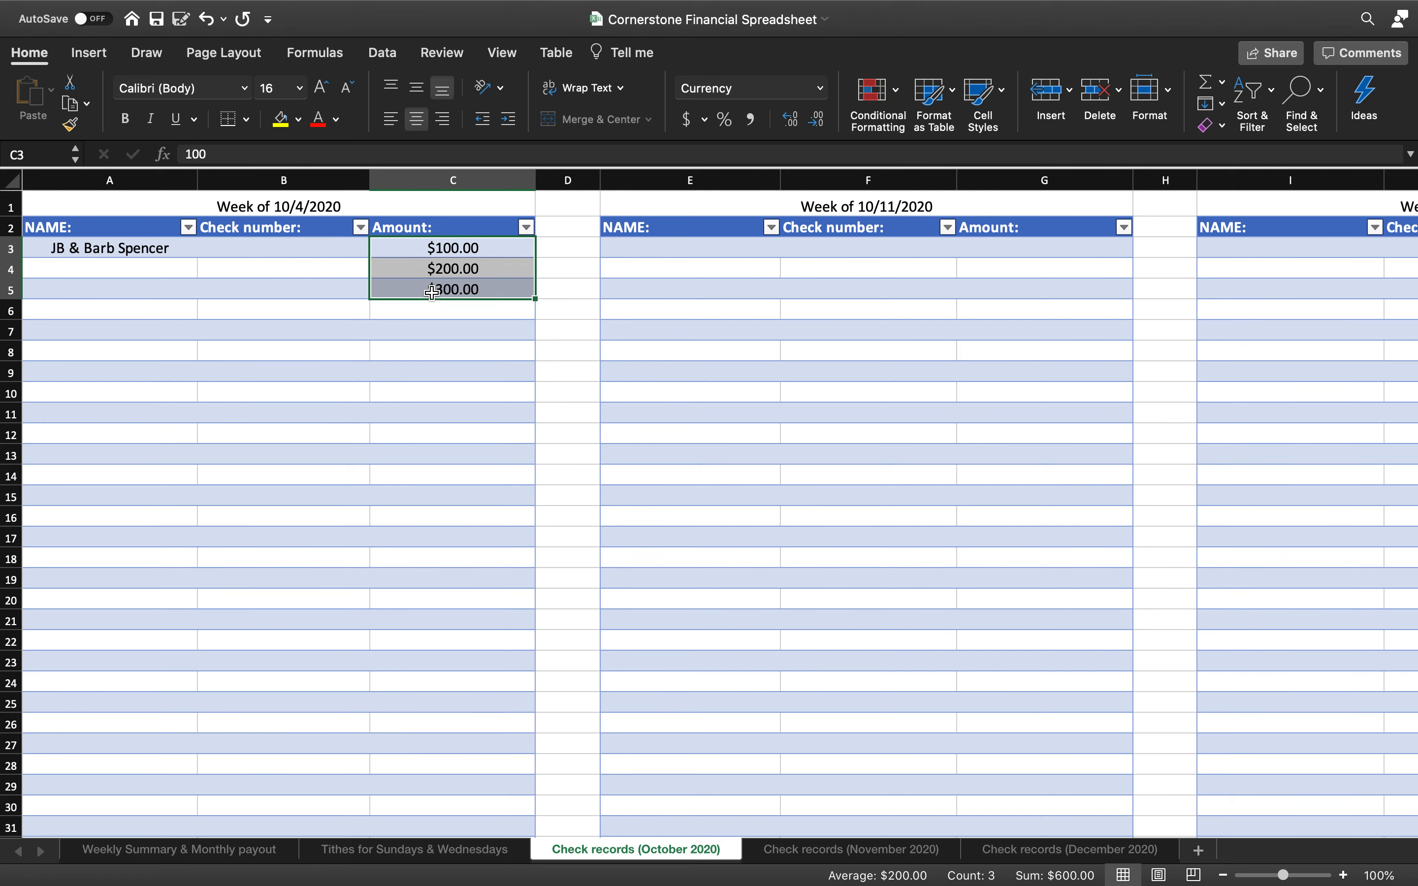
{"action": "key", "text": "Delete"}
{"action": "scroll", "coordinate": [638, 302], "scroll_direction": "right", "scroll_amount": 5}
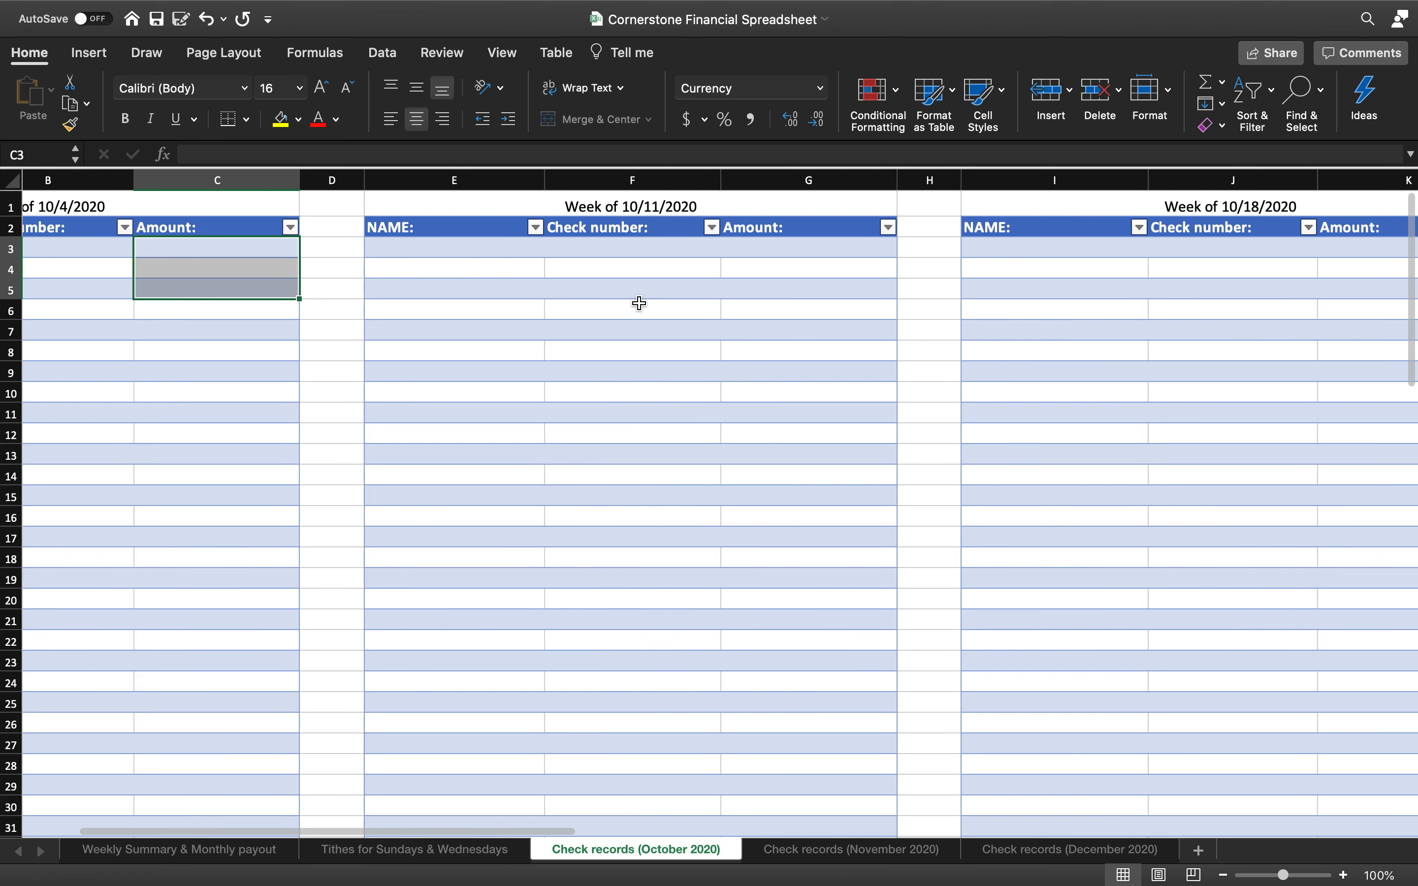
{"action": "scroll", "coordinate": [639, 303], "scroll_direction": "left", "scroll_amount": 5}
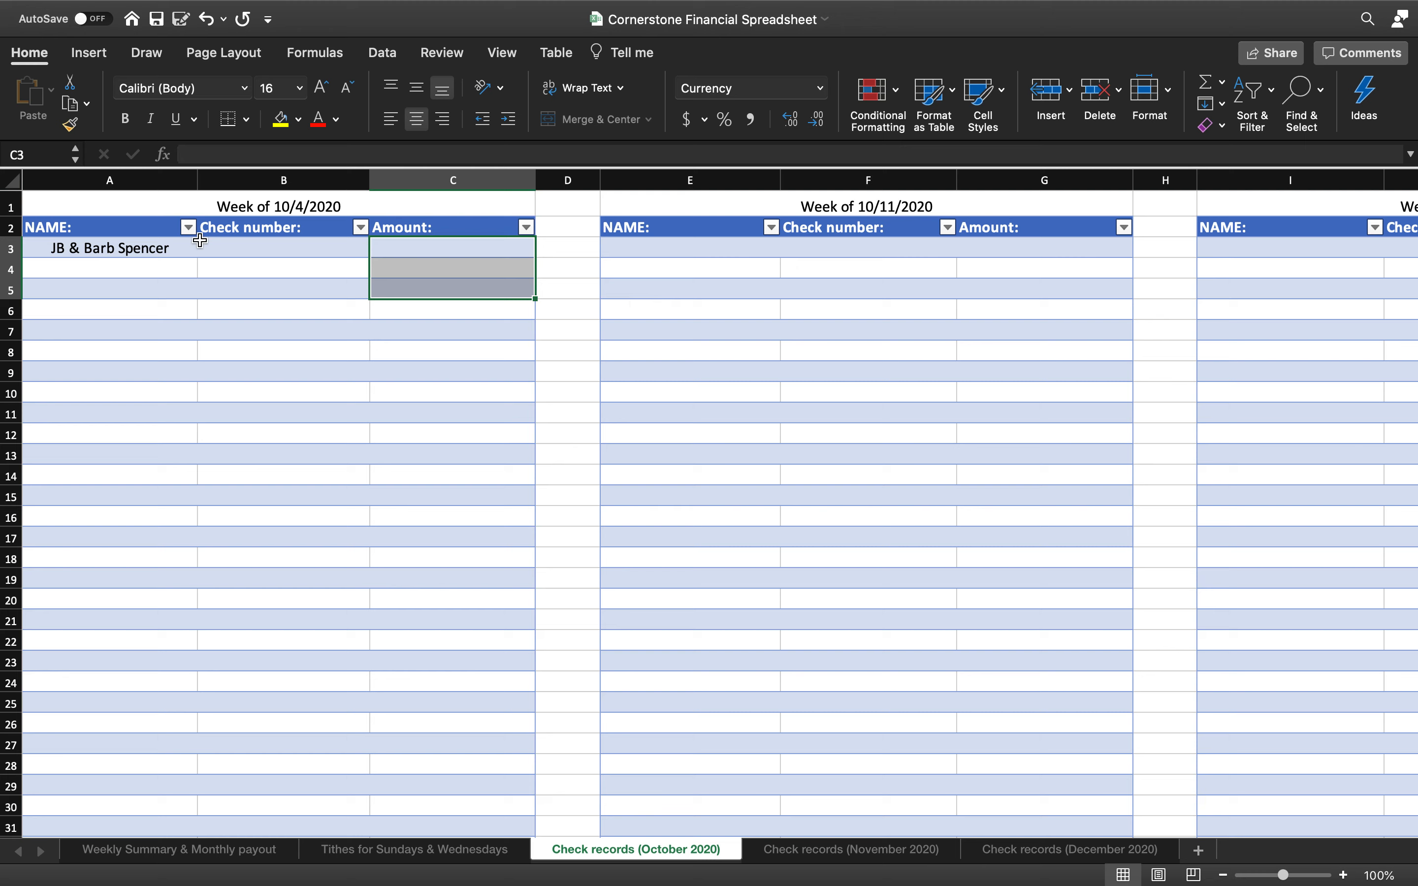
Enter the second donor's name in A4, directly below the first donor
{"action": "left_click", "coordinate": [148, 265]}
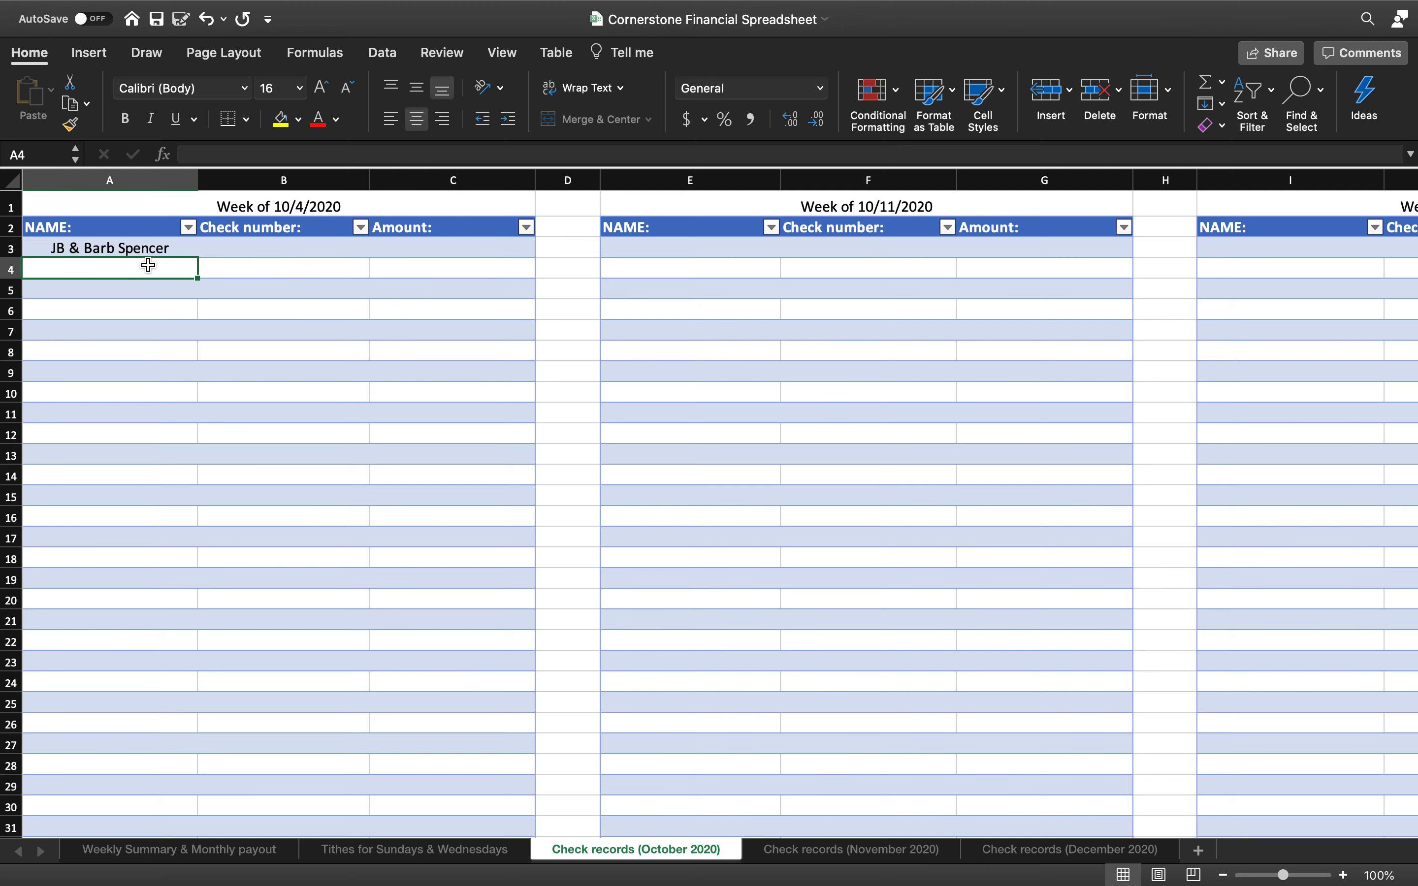
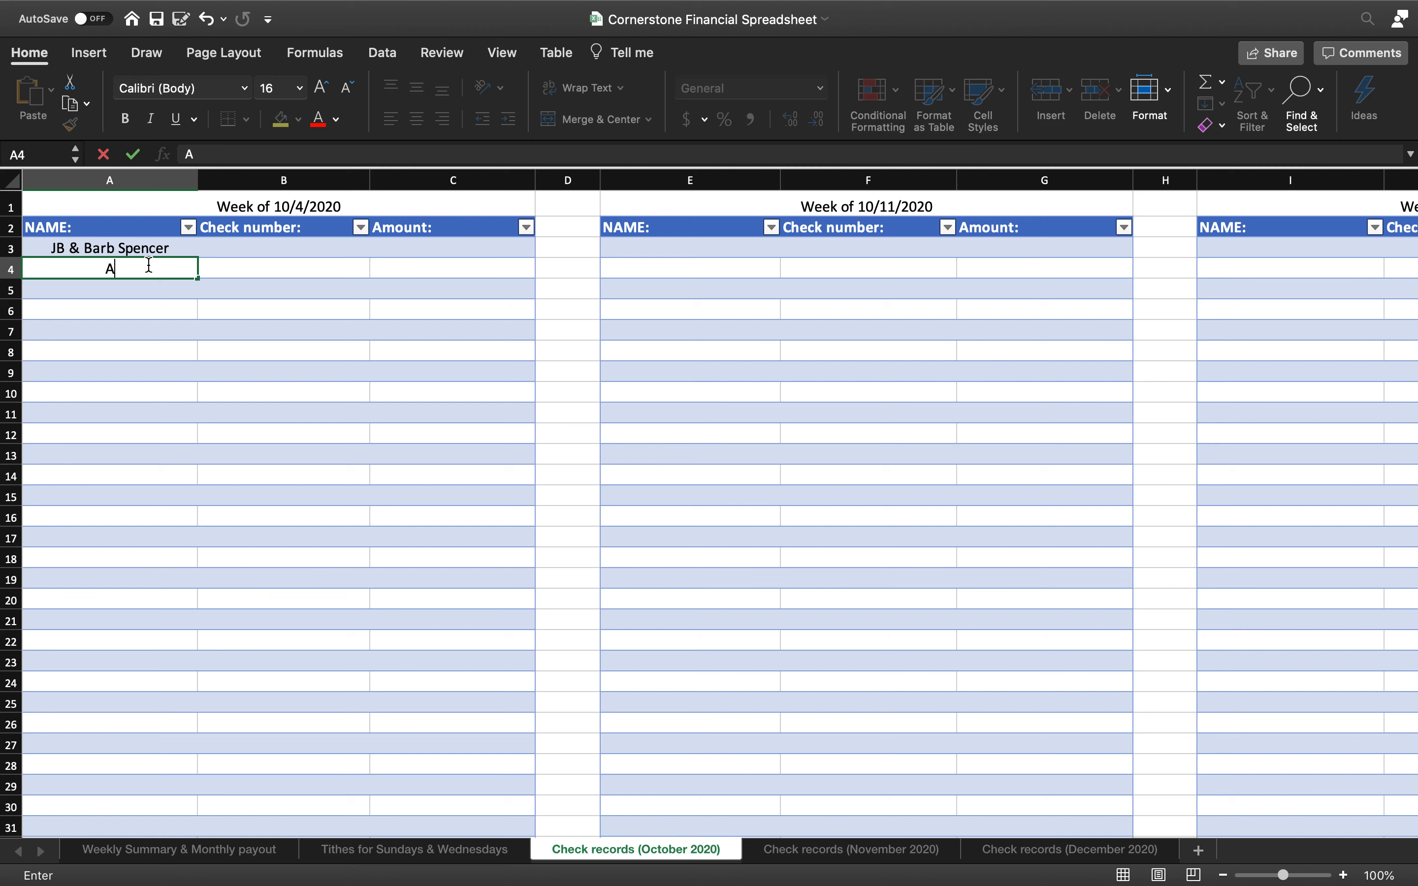
{"action": "left_click", "coordinate": [179, 318]}
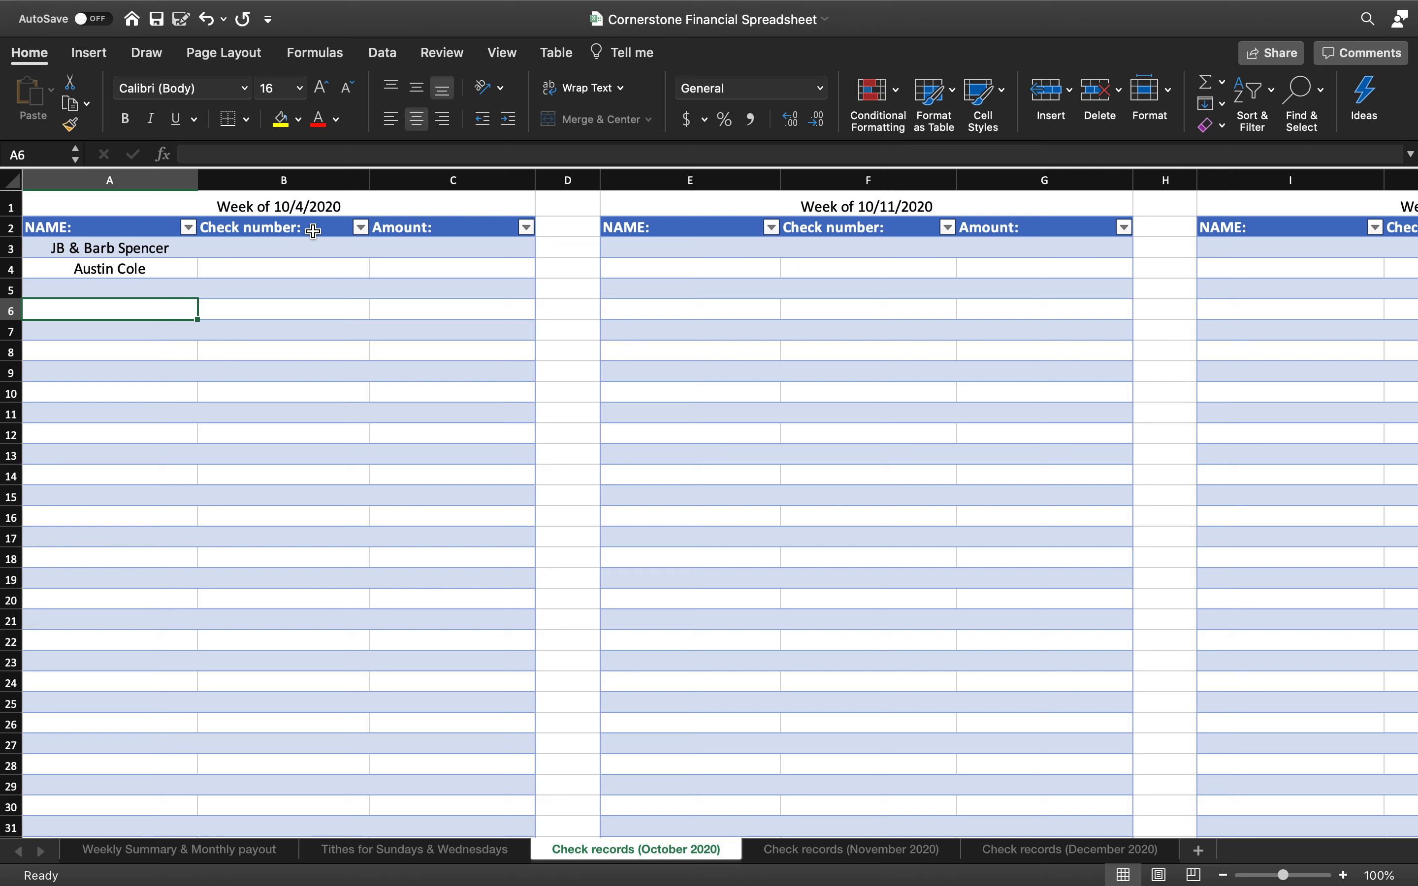
Enter check number 4560 in B3 for the first donor
{"action": "left_click", "coordinate": [298, 245]}
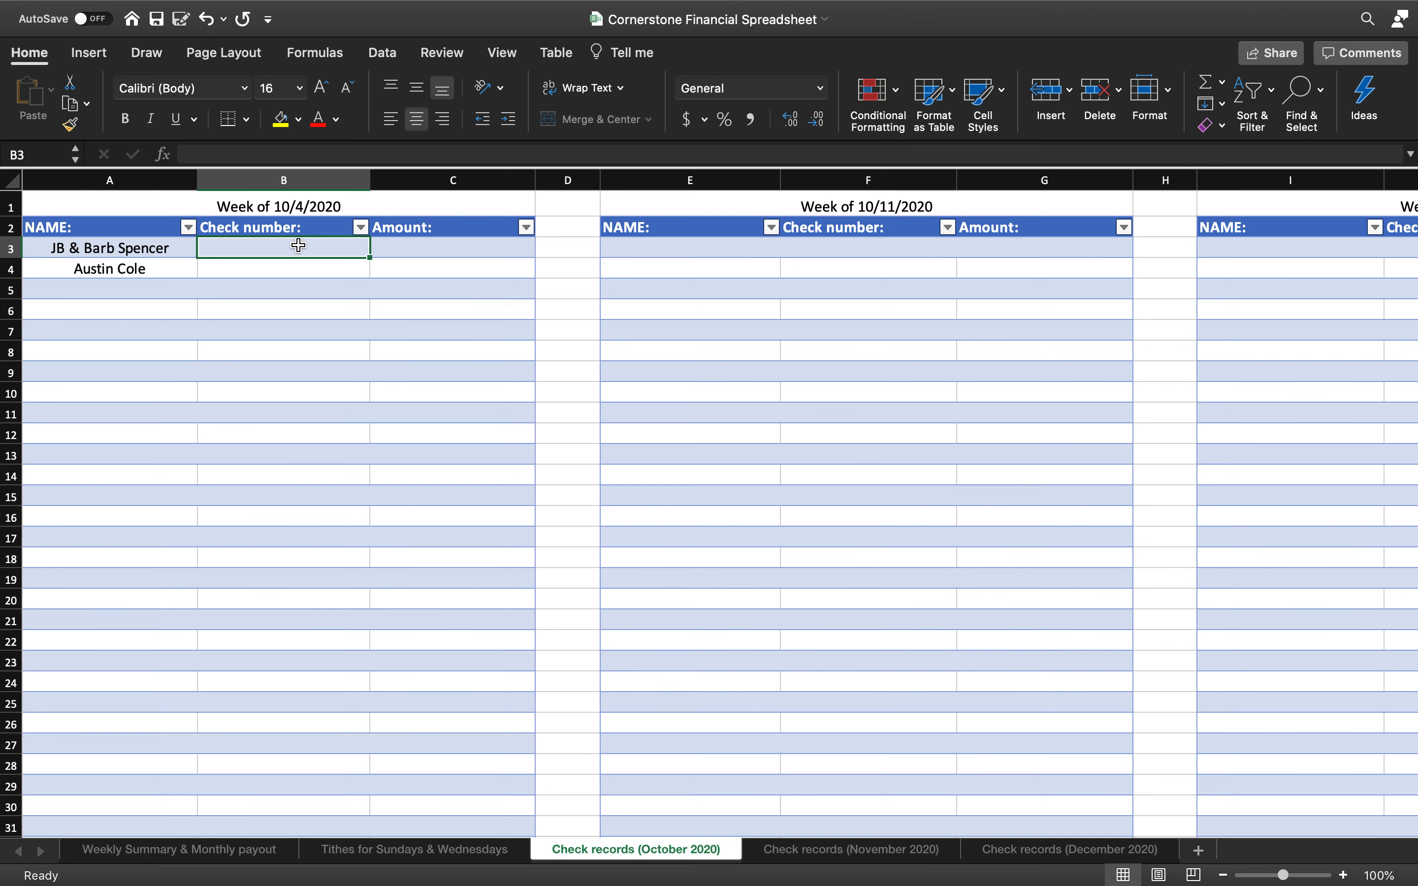
{"action": "type", "text": "456"}
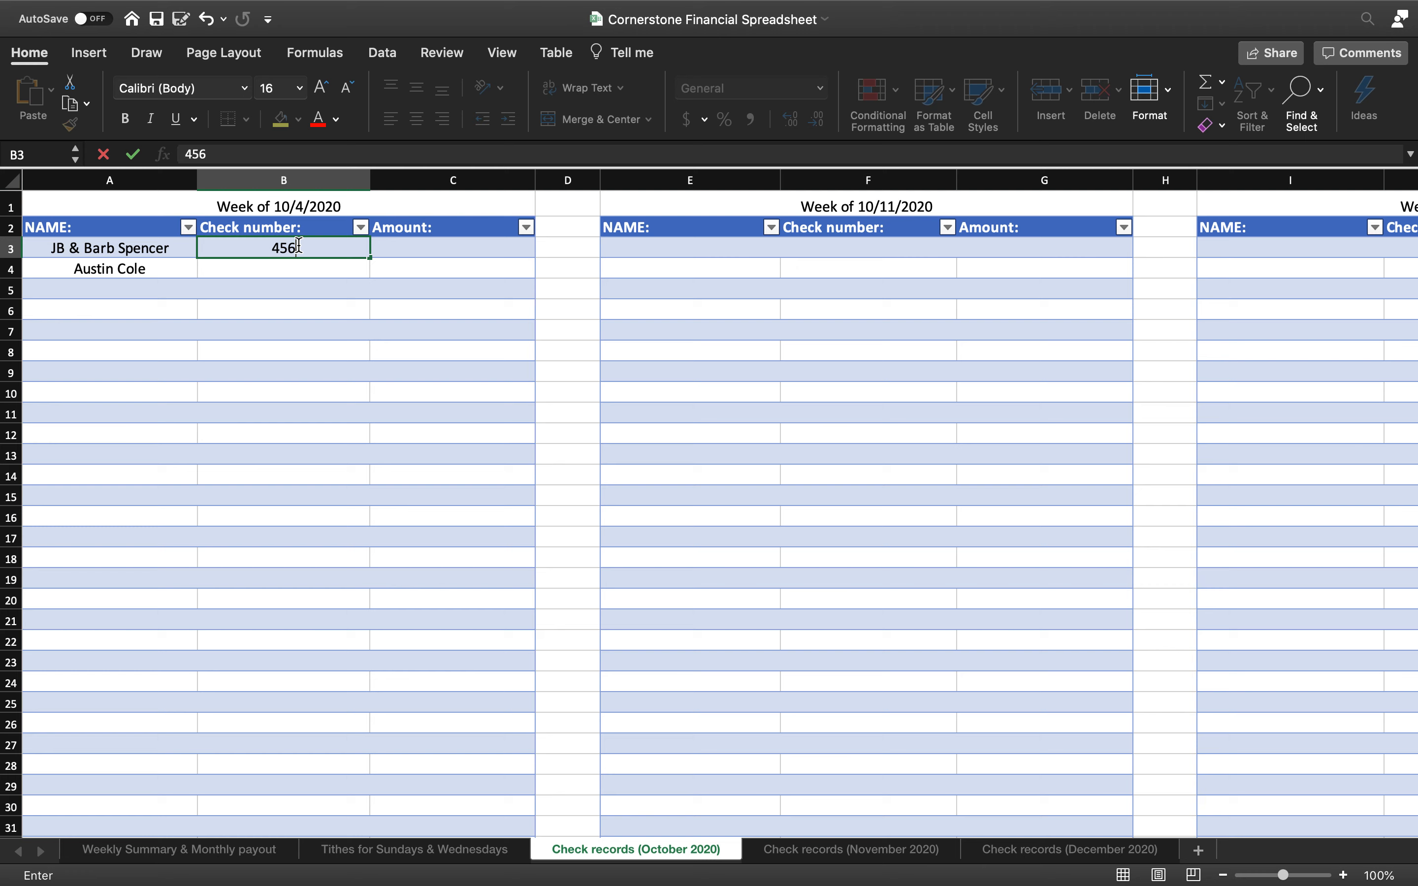
{"action": "type", "text": "0"}
{"action": "left_click", "coordinate": [347, 302]}
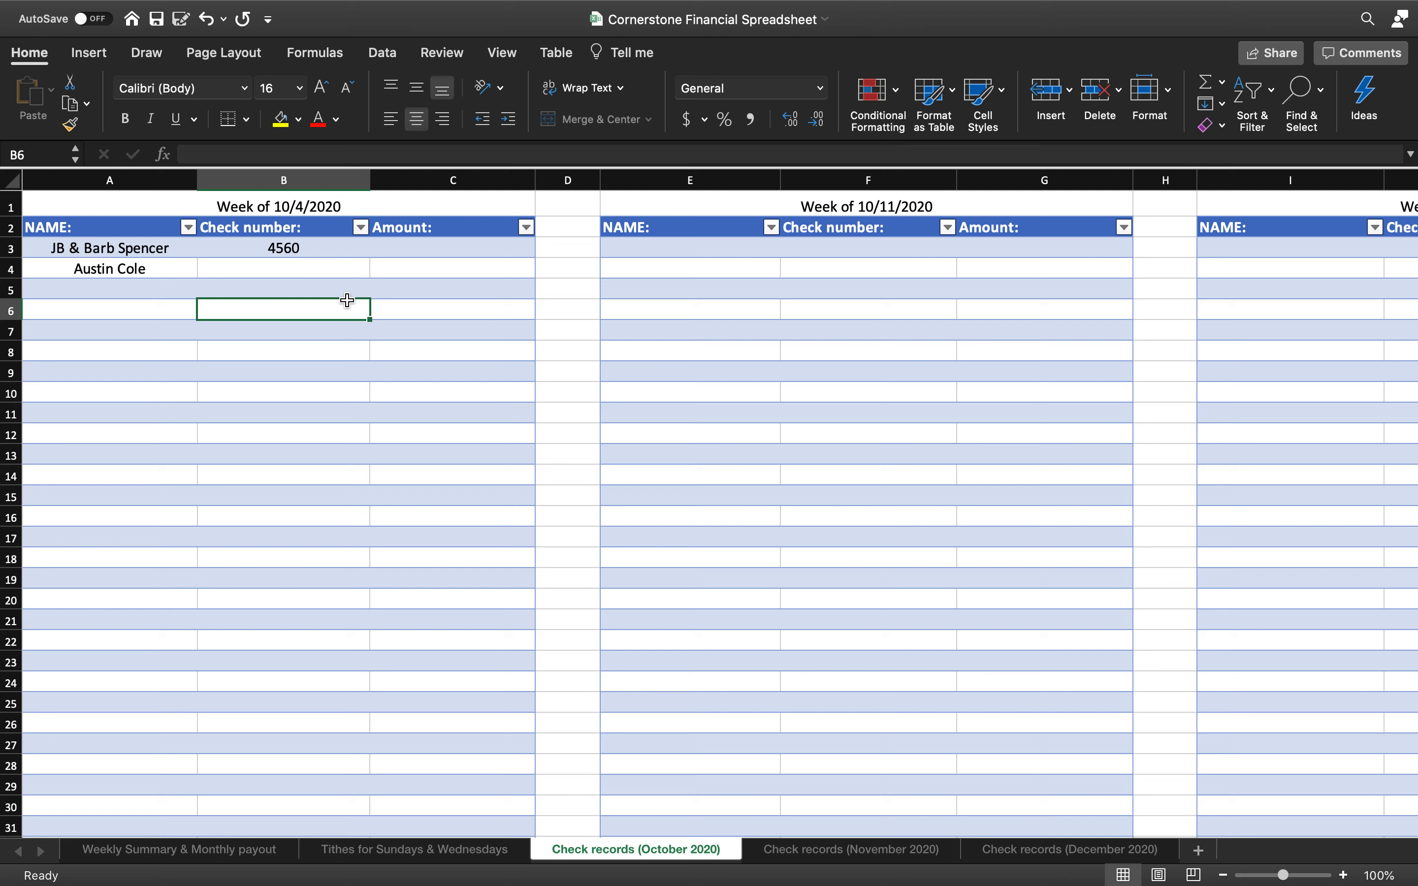
{"action": "left_click", "coordinate": [309, 266]}
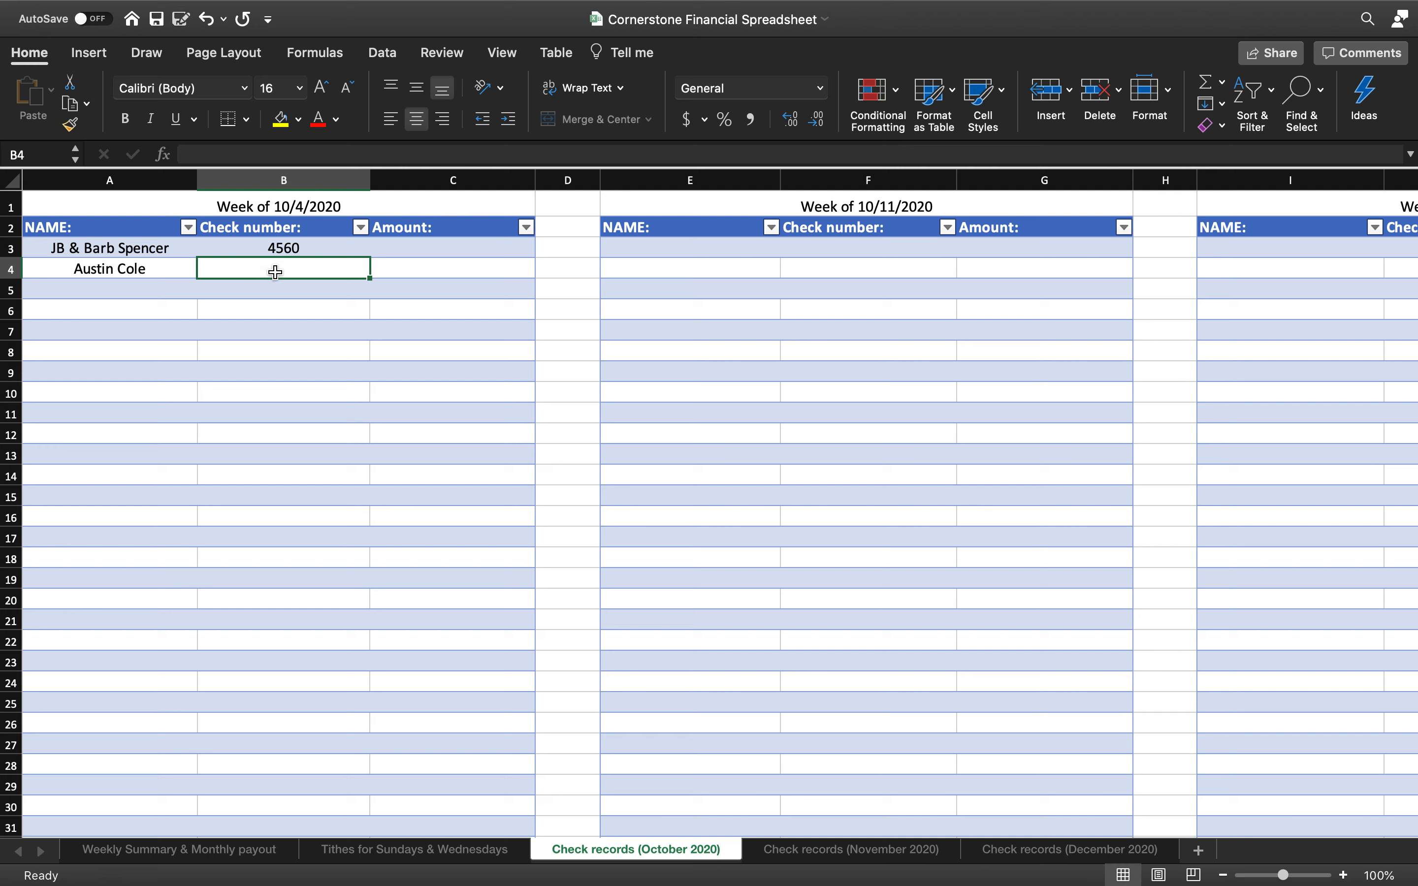
{"action": "left_click", "coordinate": [285, 296]}
{"action": "left_click", "coordinate": [297, 265]}
Record $200.00 for the first donor in C3 and $100.00 for the second in C4
{"action": "left_click", "coordinate": [407, 251]}
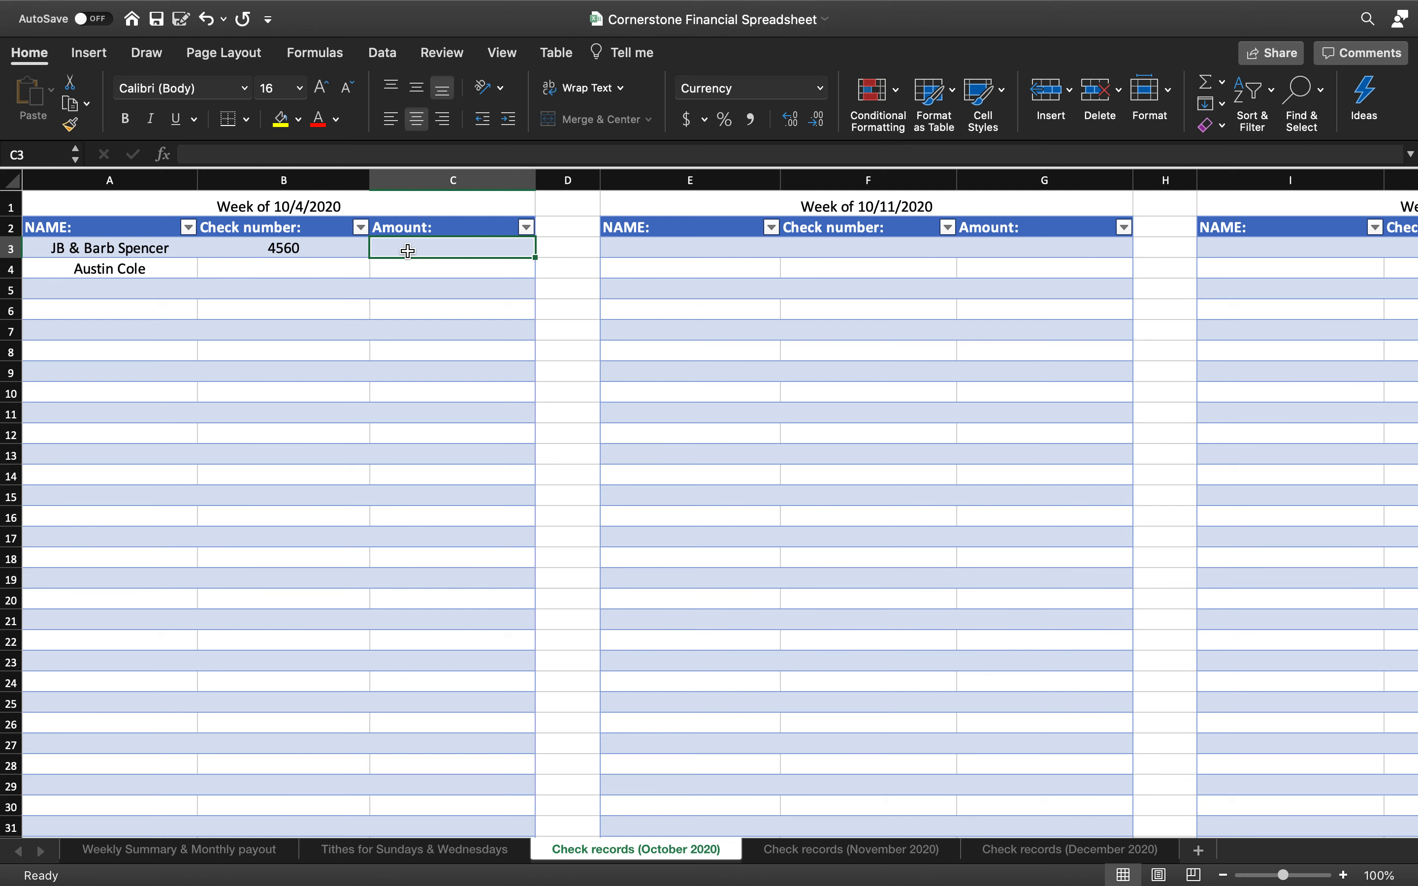
{"action": "type", "text": "200"}
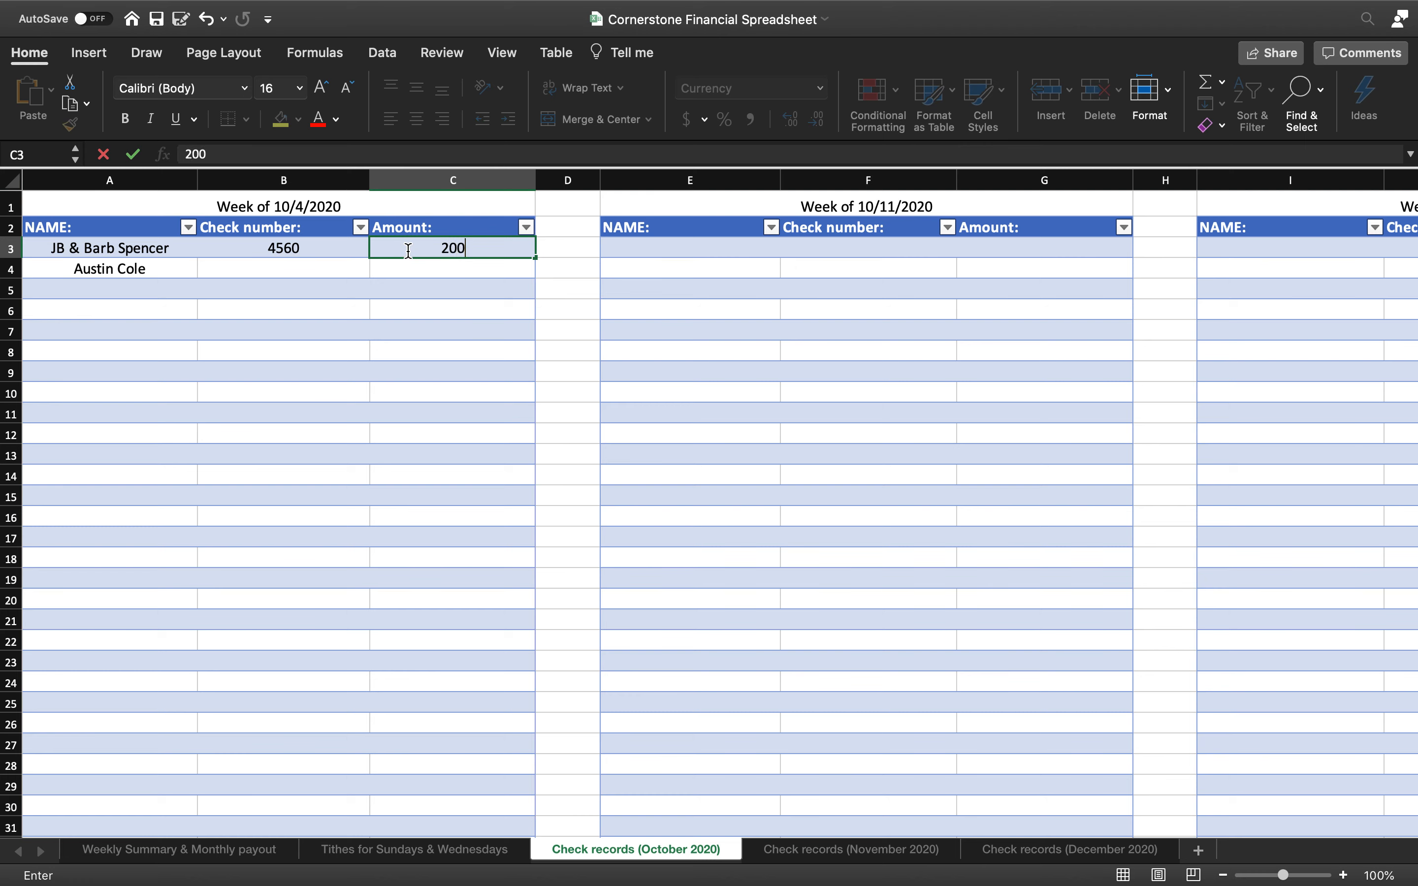
{"action": "left_click", "coordinate": [418, 306]}
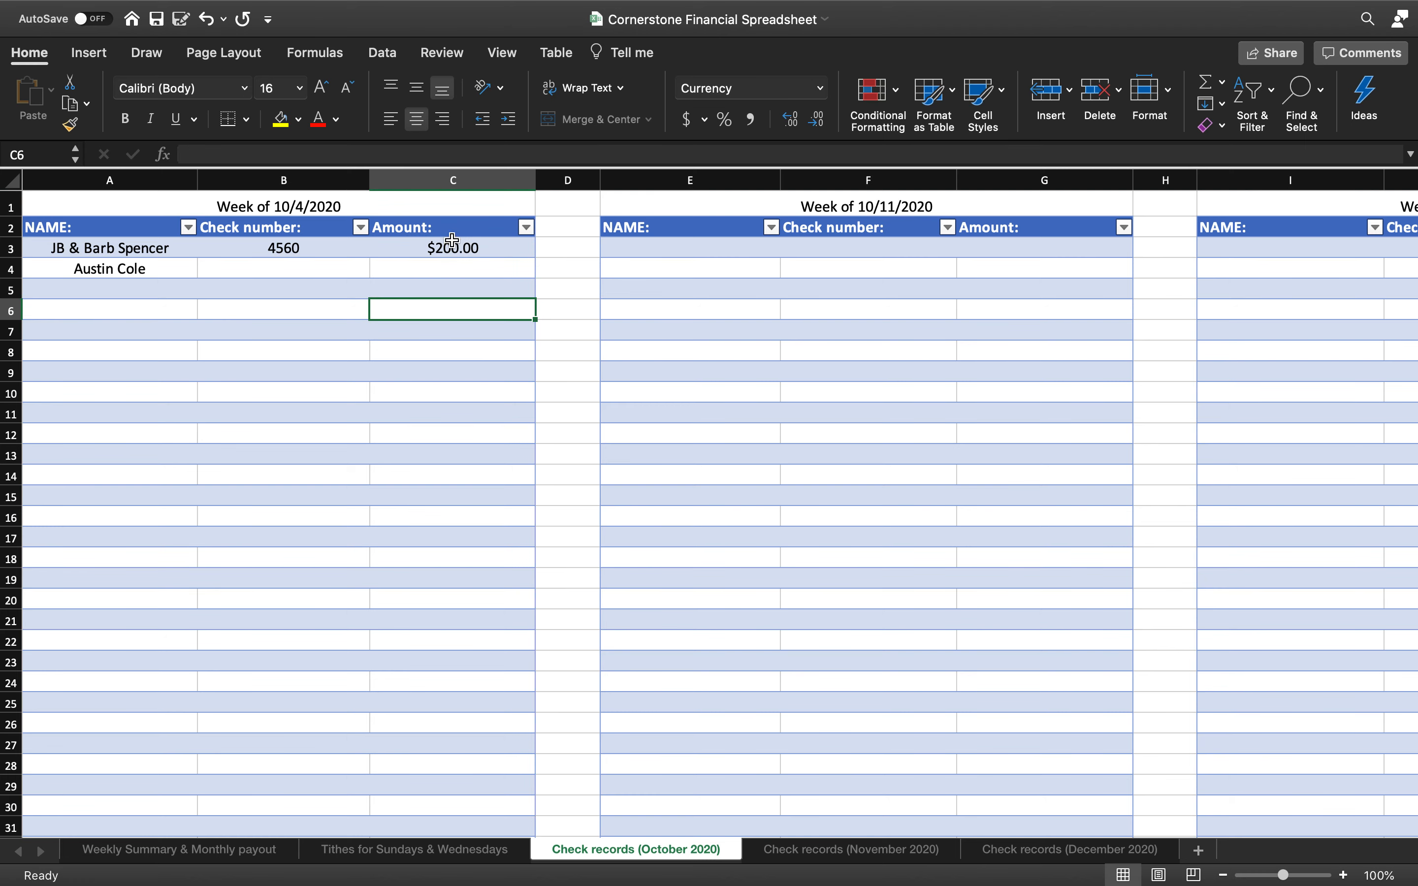
{"action": "left_click", "coordinate": [453, 266]}
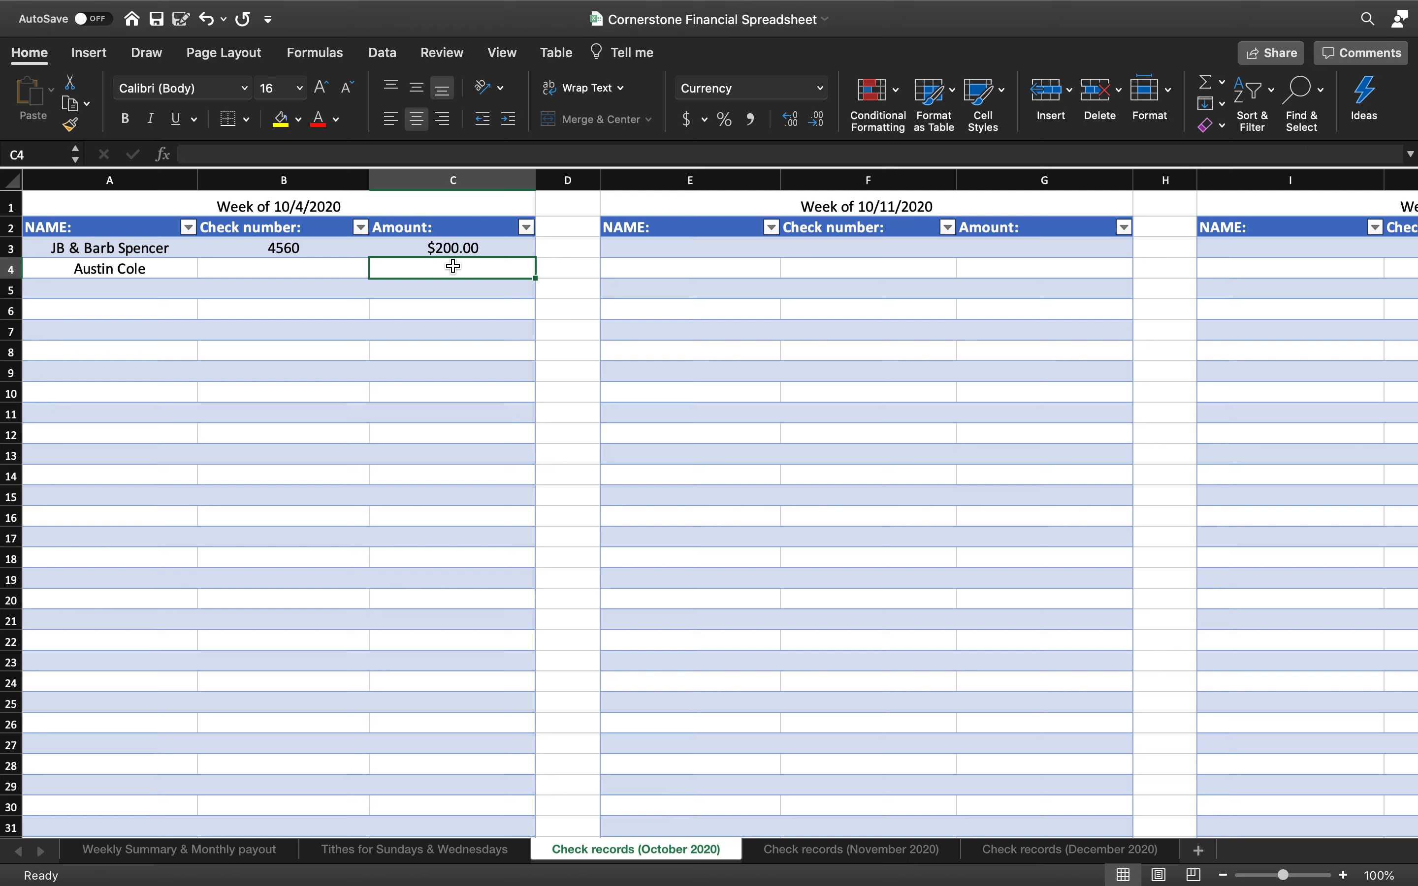
{"action": "type", "text": "100"}
{"action": "left_click", "coordinate": [453, 357]}
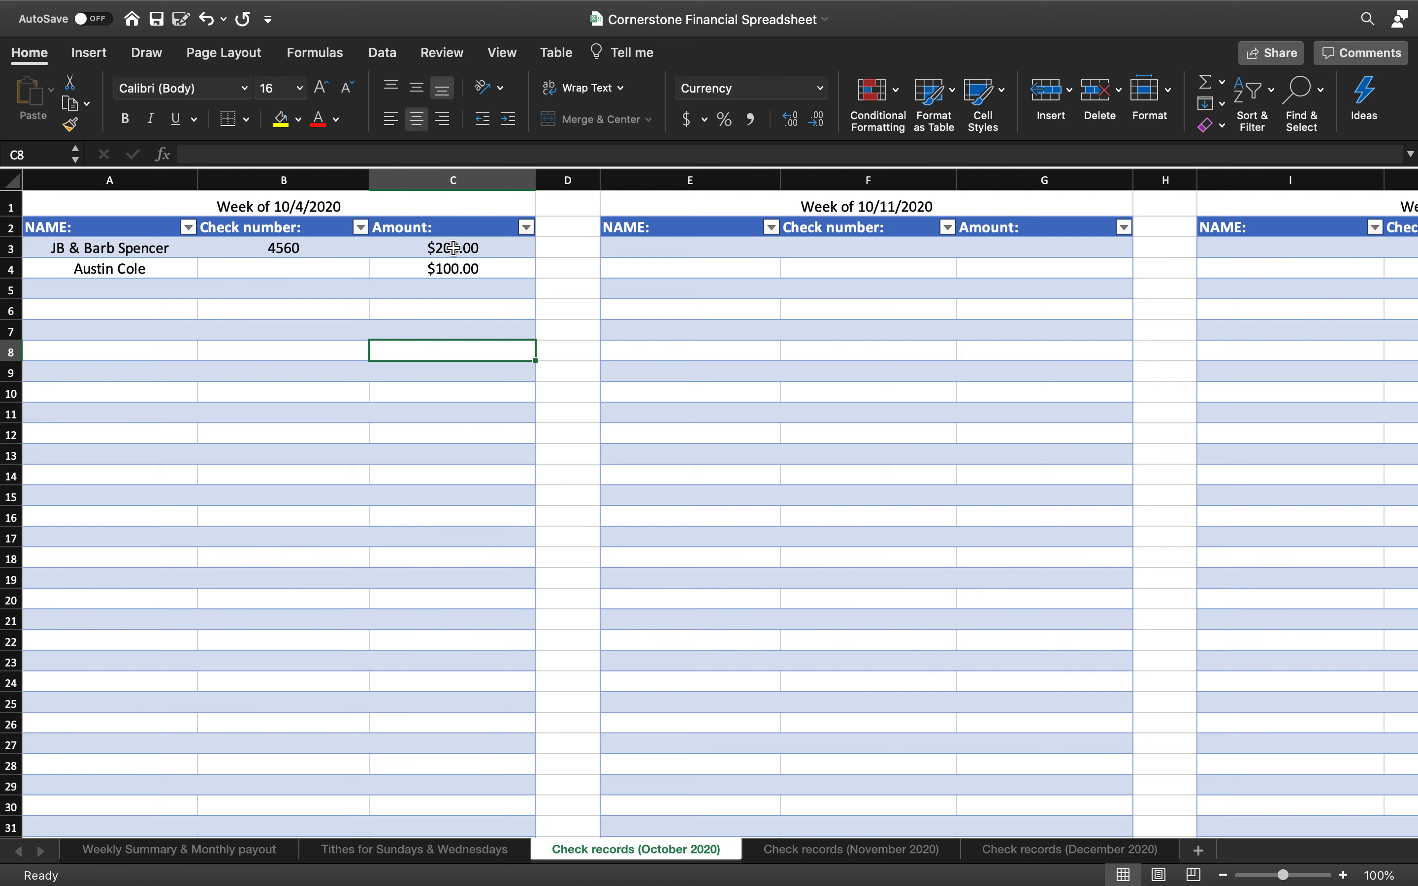
{"action": "scroll", "coordinate": [454, 276], "scroll_direction": "down", "scroll_amount": 20}
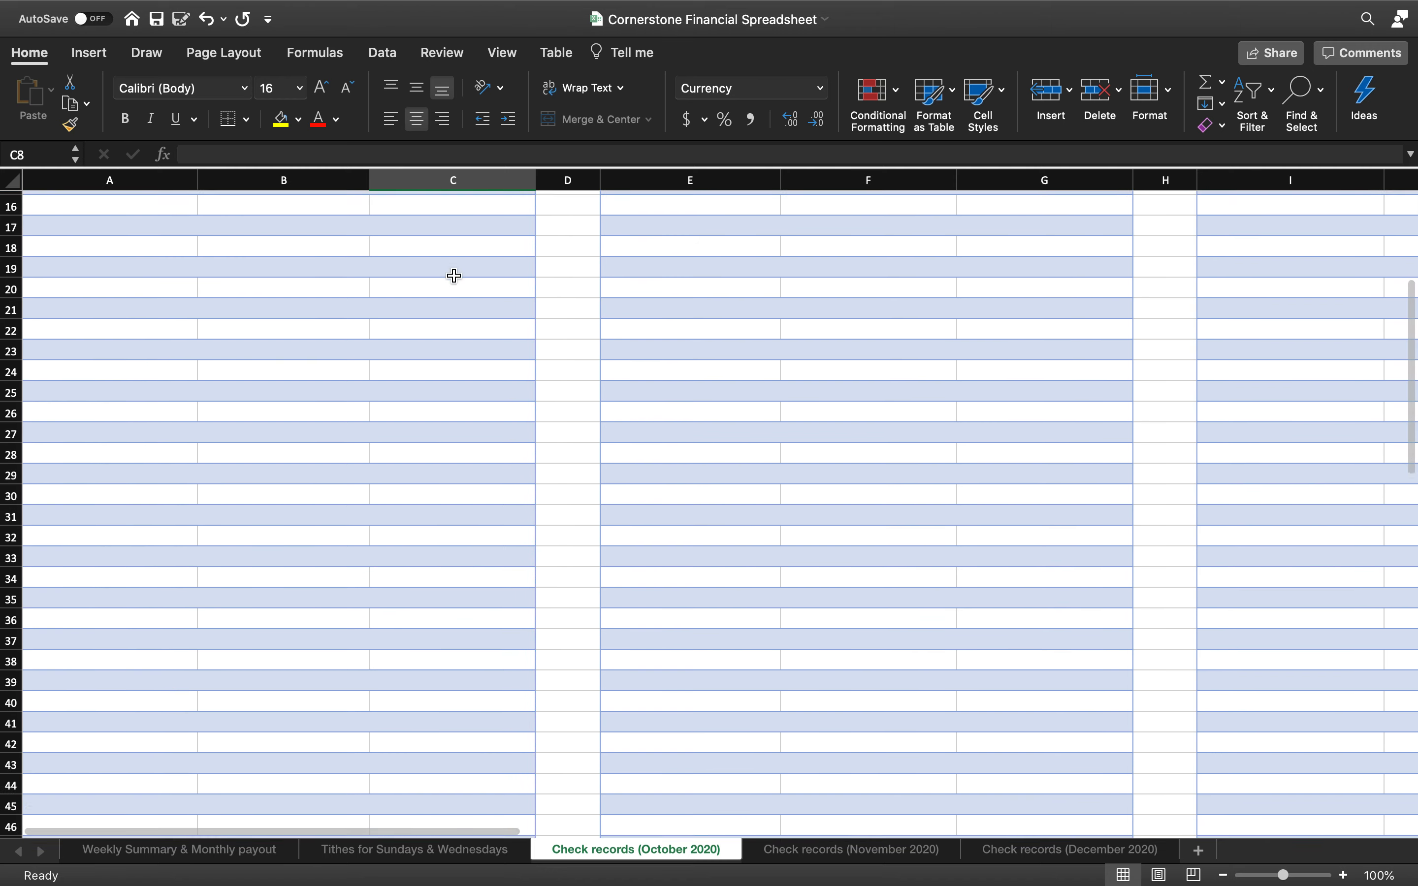
{"action": "scroll", "coordinate": [453, 275], "scroll_direction": "down", "scroll_amount": 1}
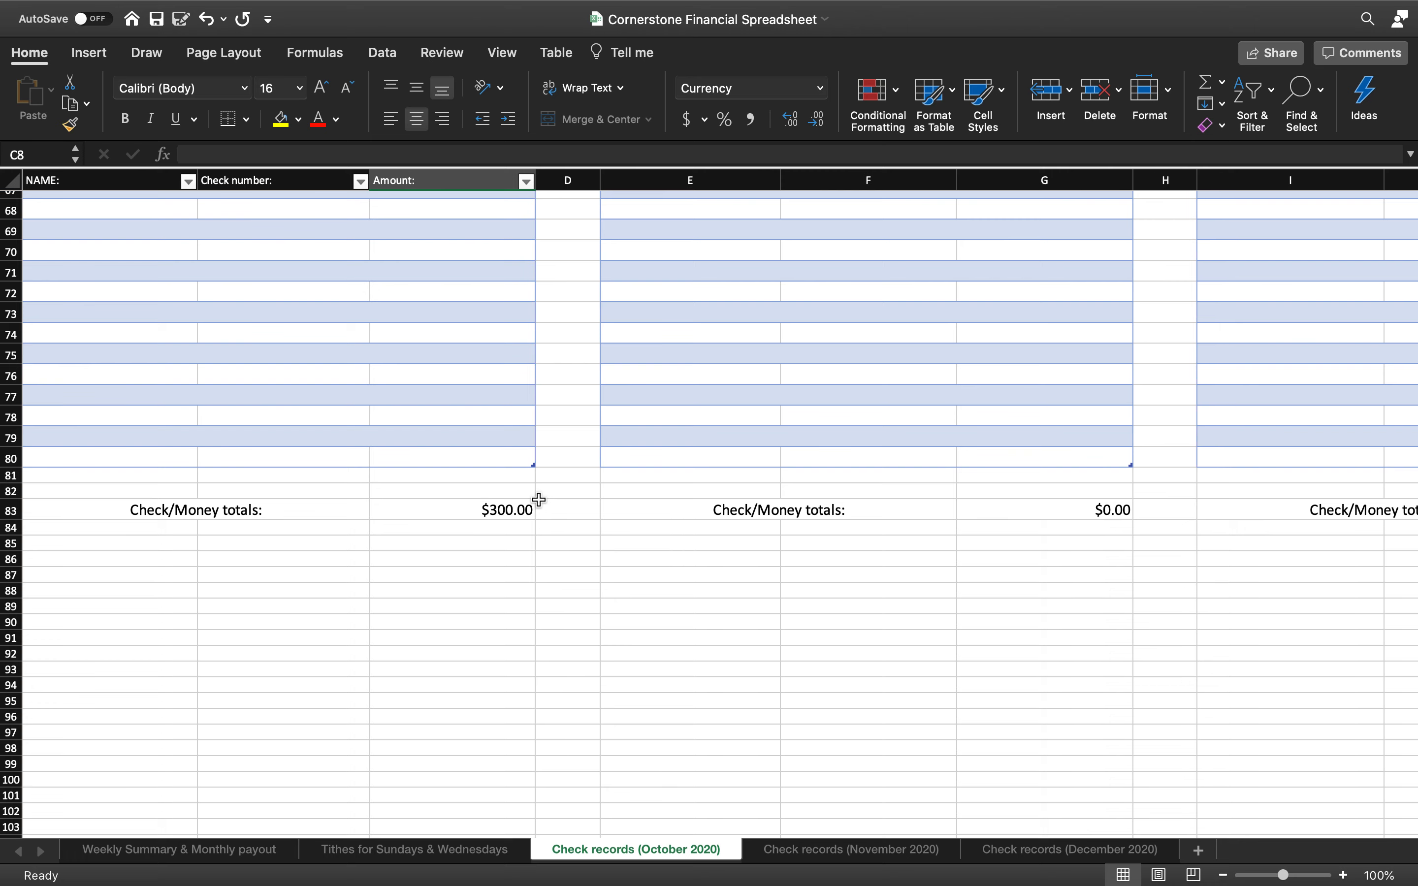
{"action": "scroll", "coordinate": [538, 499], "scroll_direction": "up", "scroll_amount": 15}
{"action": "scroll", "coordinate": [536, 495], "scroll_direction": "up", "scroll_amount": 4}
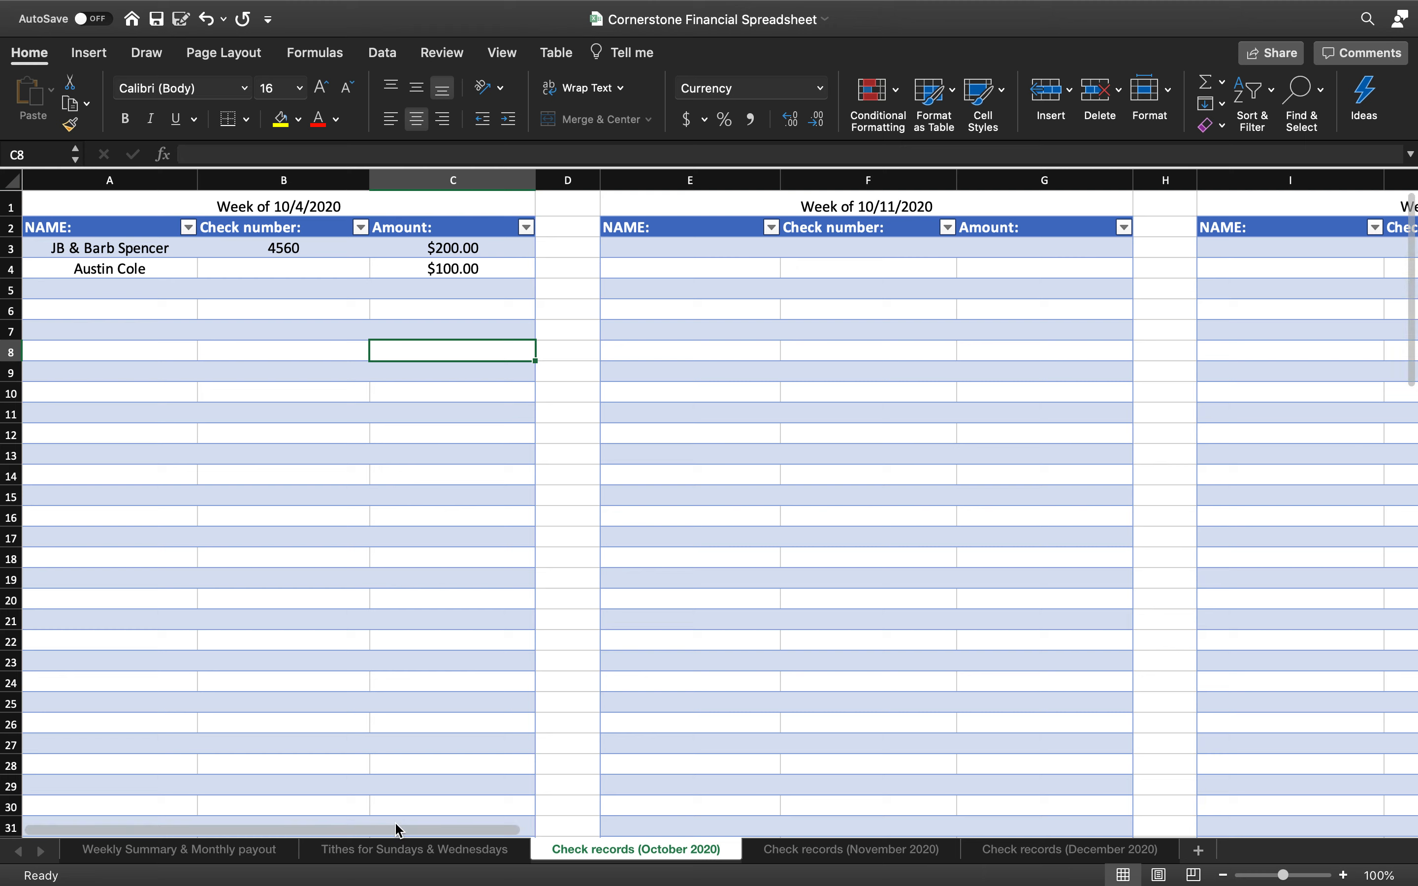
{"action": "left_click", "coordinate": [401, 856]}
Delete the 10/4 and 10/11 Sunday AM ($4,000, $2,500) and PM ($500, $200) tithes
{"action": "scroll", "coordinate": [467, 655], "scroll_direction": "left", "scroll_amount": 5}
{"action": "scroll", "coordinate": [467, 655], "scroll_direction": "left", "scroll_amount": 3}
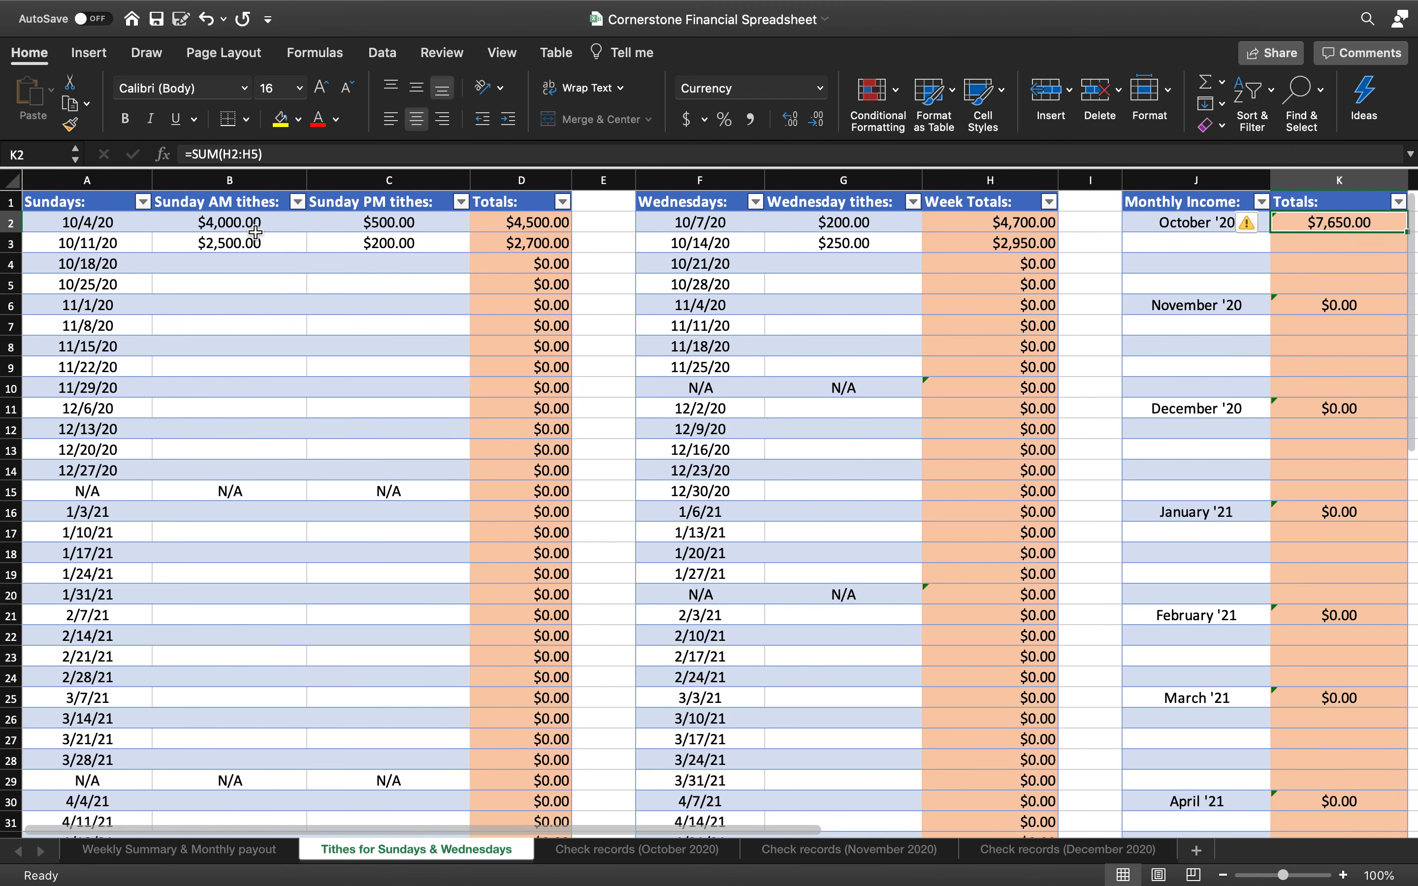
{"action": "left_click", "coordinate": [255, 225]}
{"action": "key", "text": "Delete"}
{"action": "left_click", "coordinate": [256, 240]}
{"action": "key", "text": "Delete"}
{"action": "left_click", "coordinate": [326, 228]}
{"action": "key", "text": "Delete"}
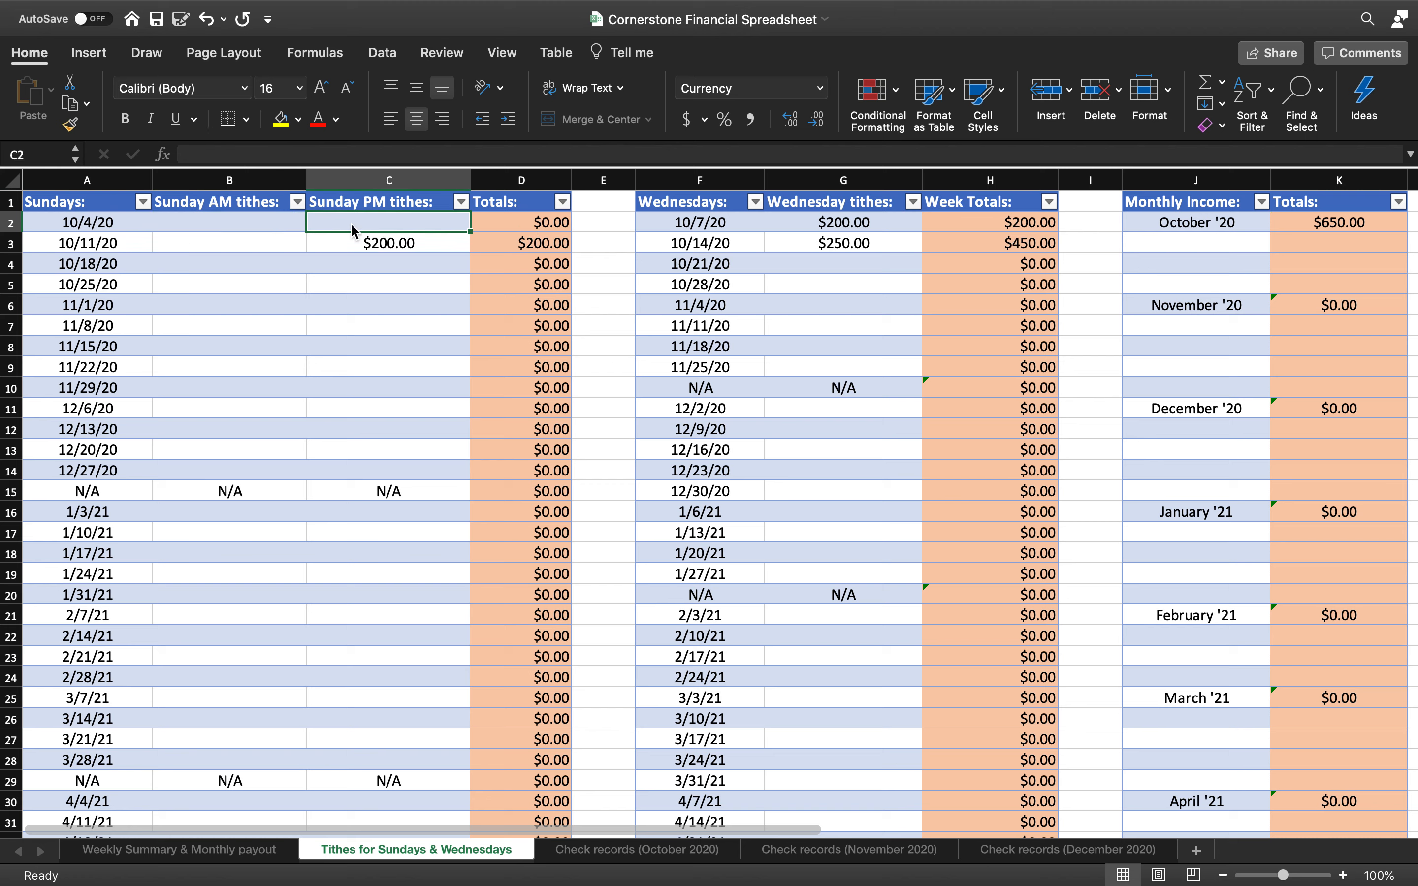
{"action": "left_click", "coordinate": [384, 240]}
{"action": "key", "text": "Delete"}
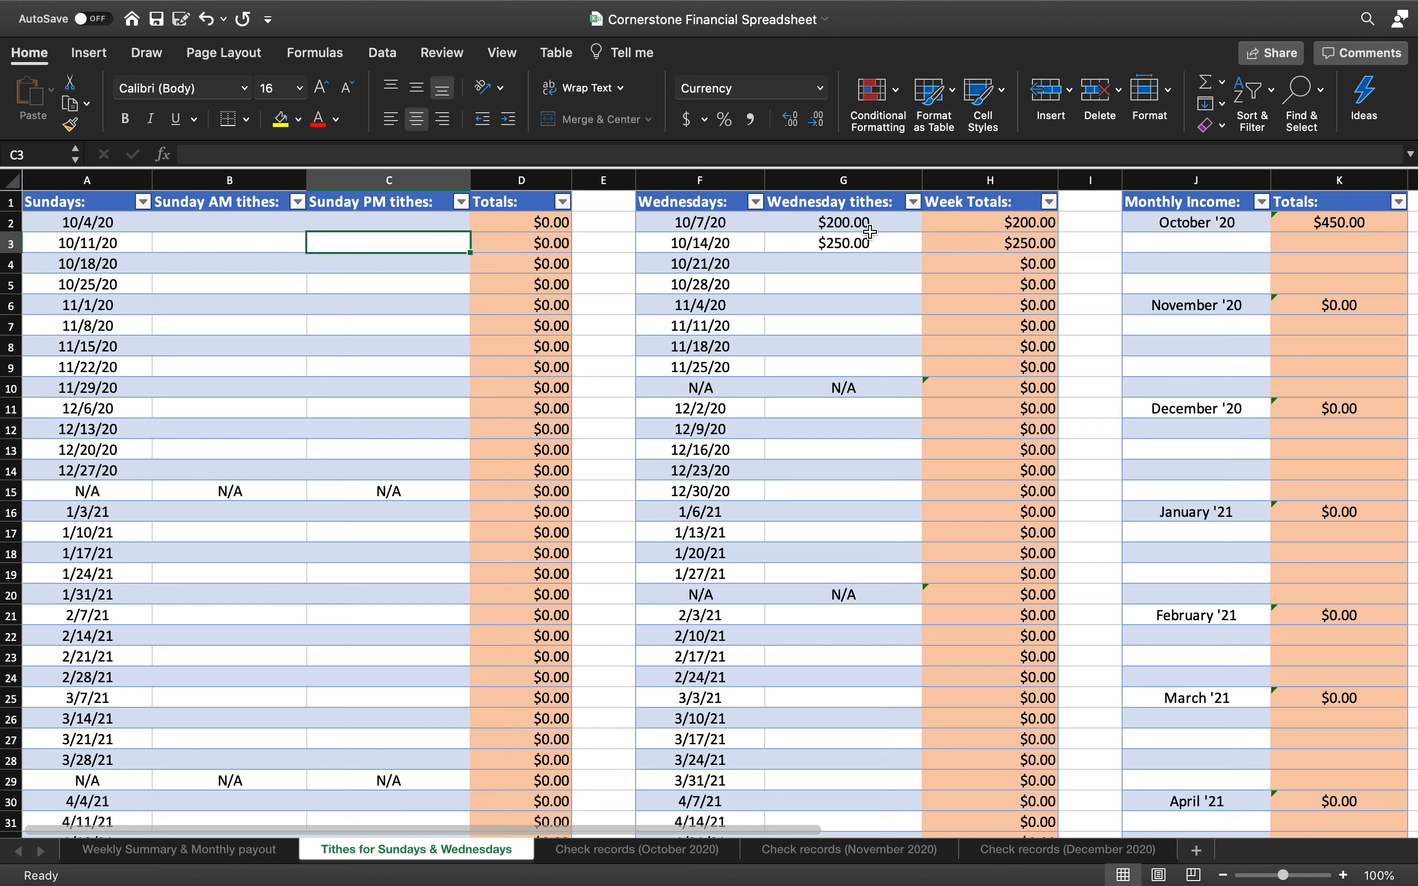
Delete the 10/7/20 ($200) and 10/14/20 ($250) Wednesday tithes
{"action": "left_click", "coordinate": [869, 228]}
{"action": "key", "text": "Delete"}
{"action": "left_click", "coordinate": [871, 247]}
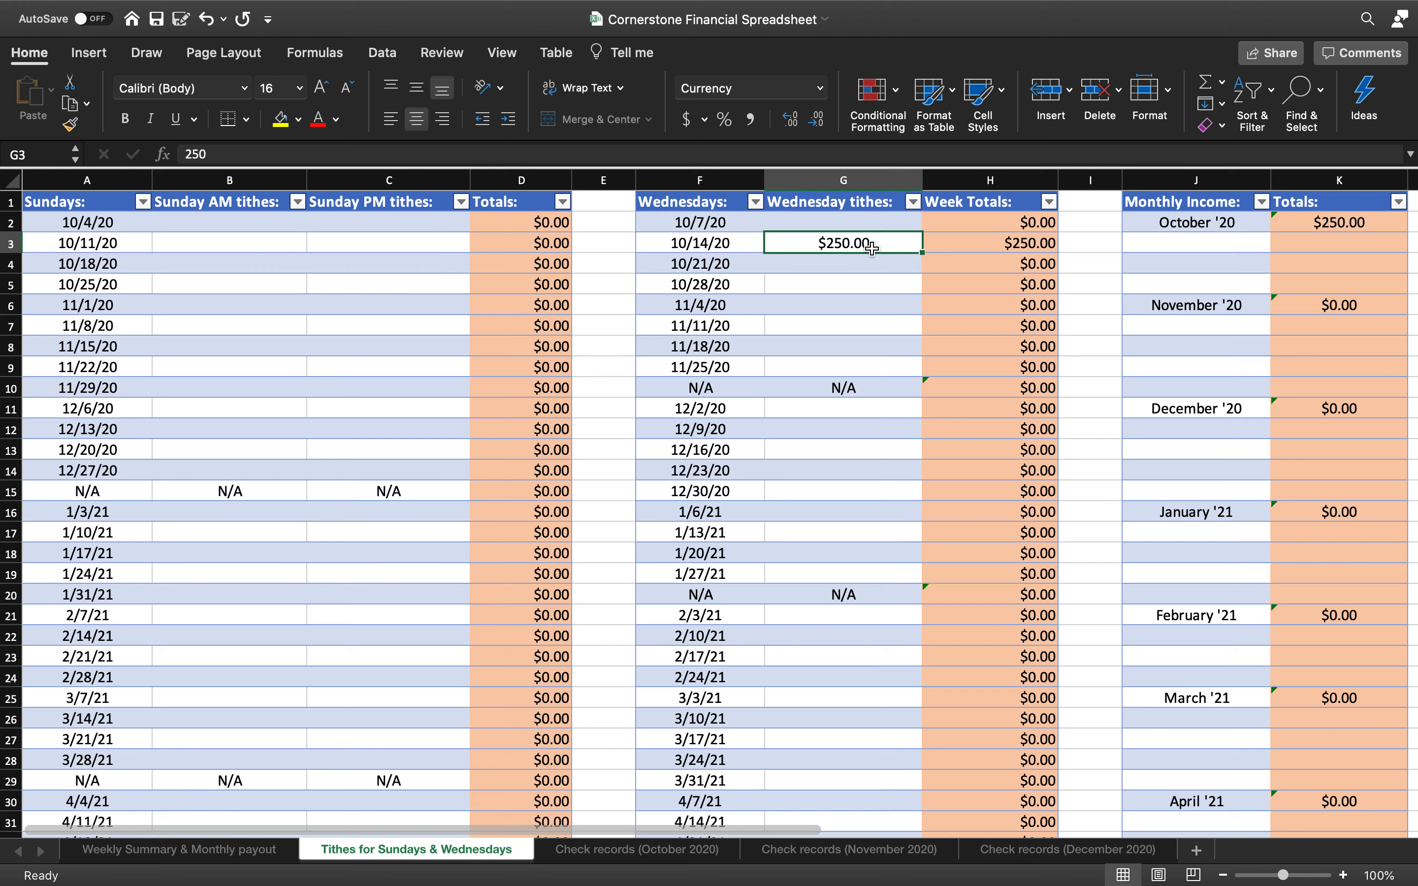
{"action": "key", "text": "Delete"}
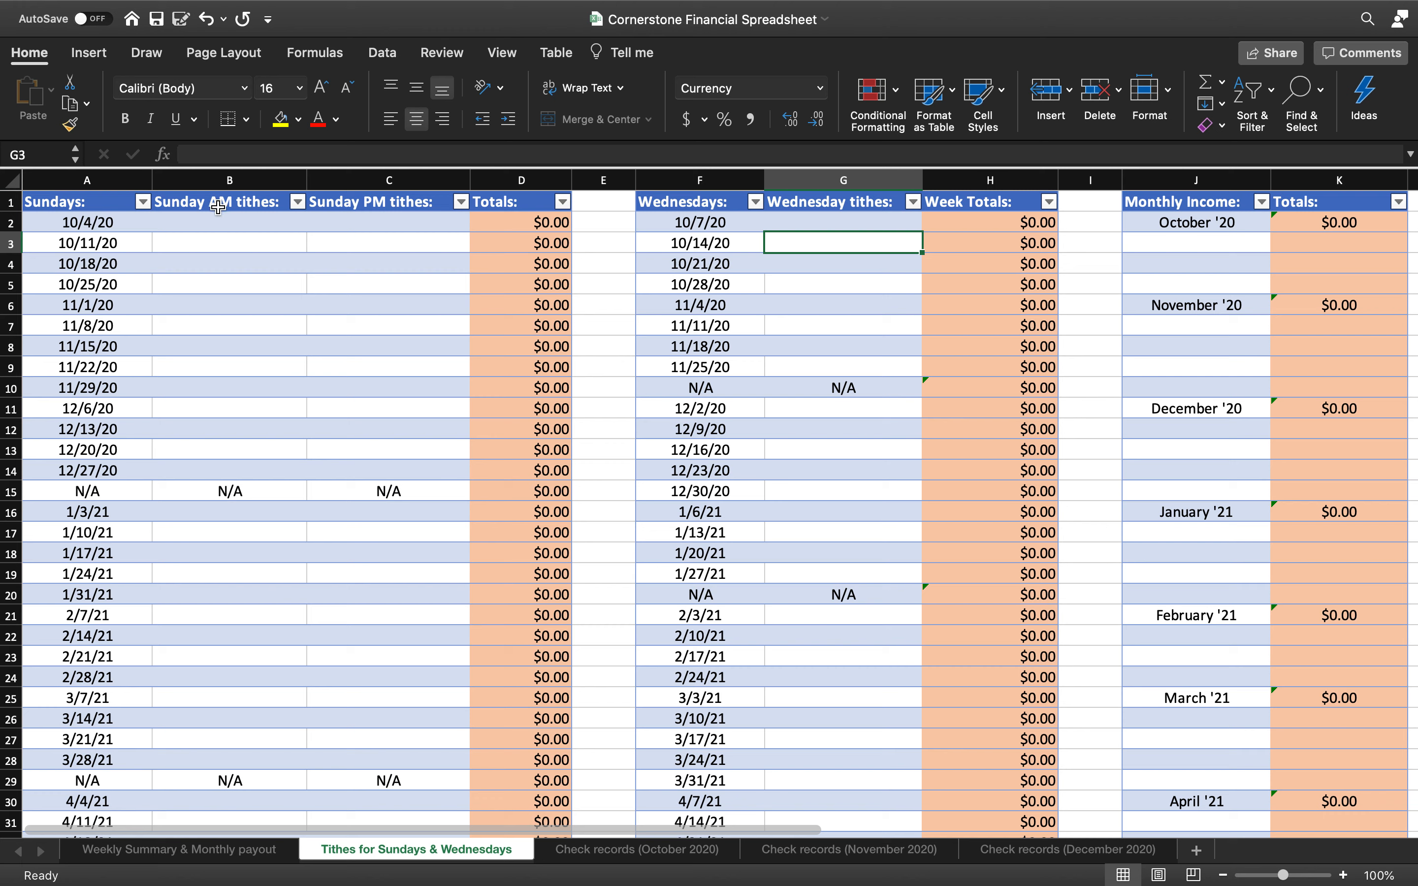
Enter the 10/4/20 Sunday tithes: 3854.31 AM and 123.45 PM
{"action": "left_click", "coordinate": [235, 218]}
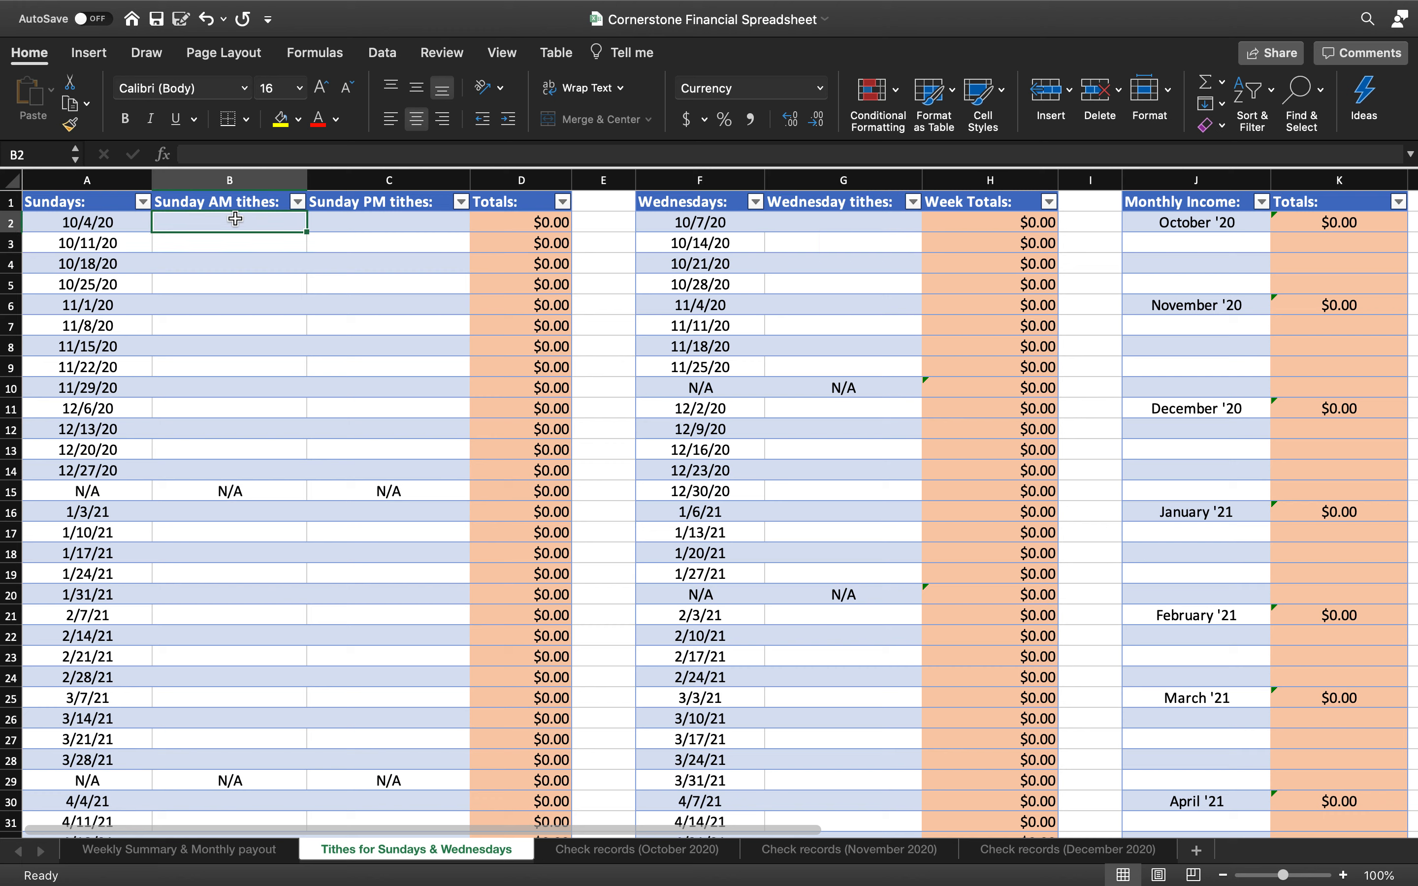
{"action": "type", "text": "3800"}
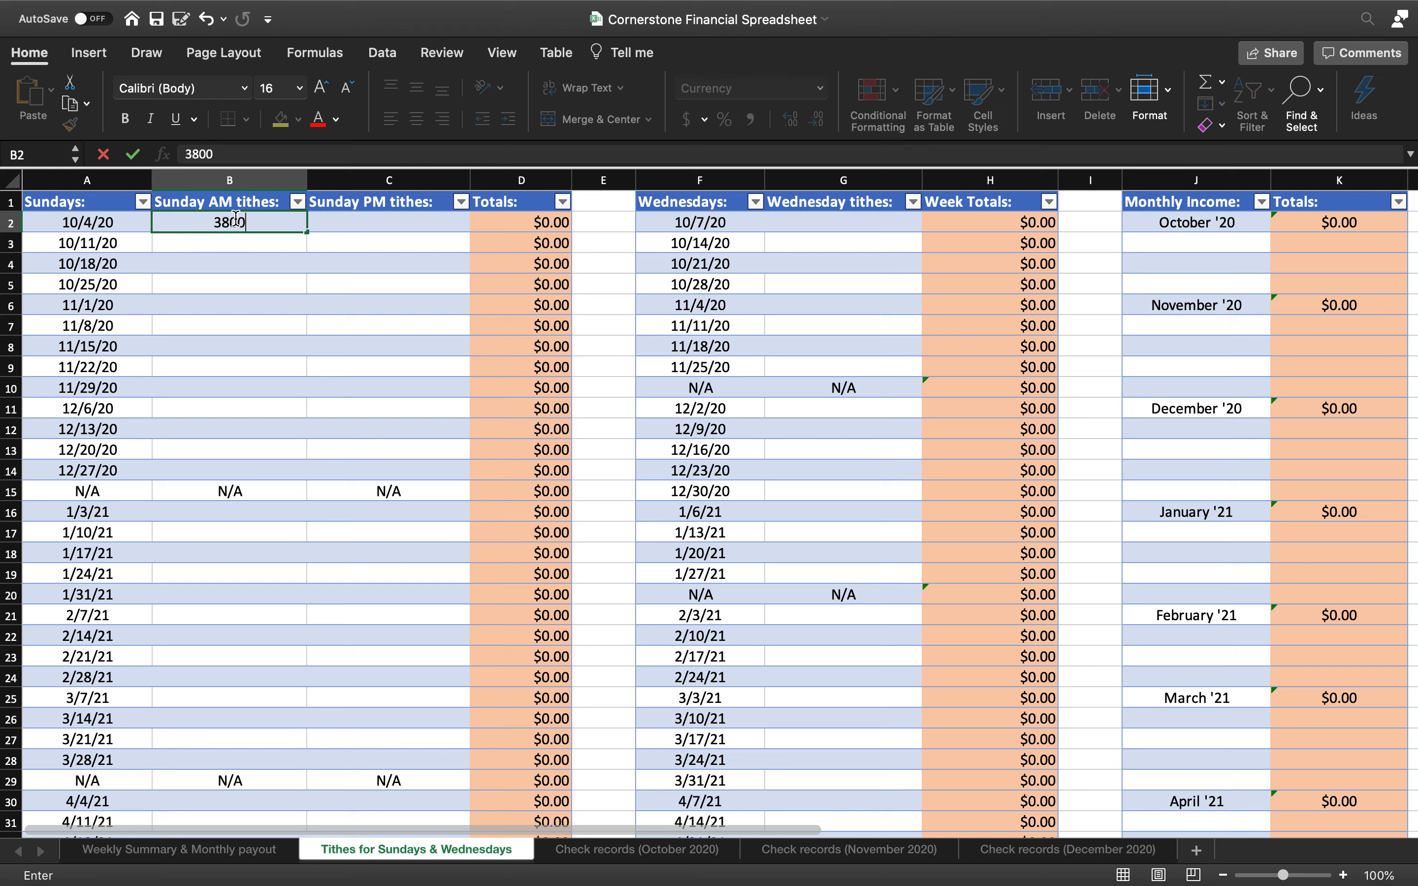
{"action": "key", "text": "Return"}
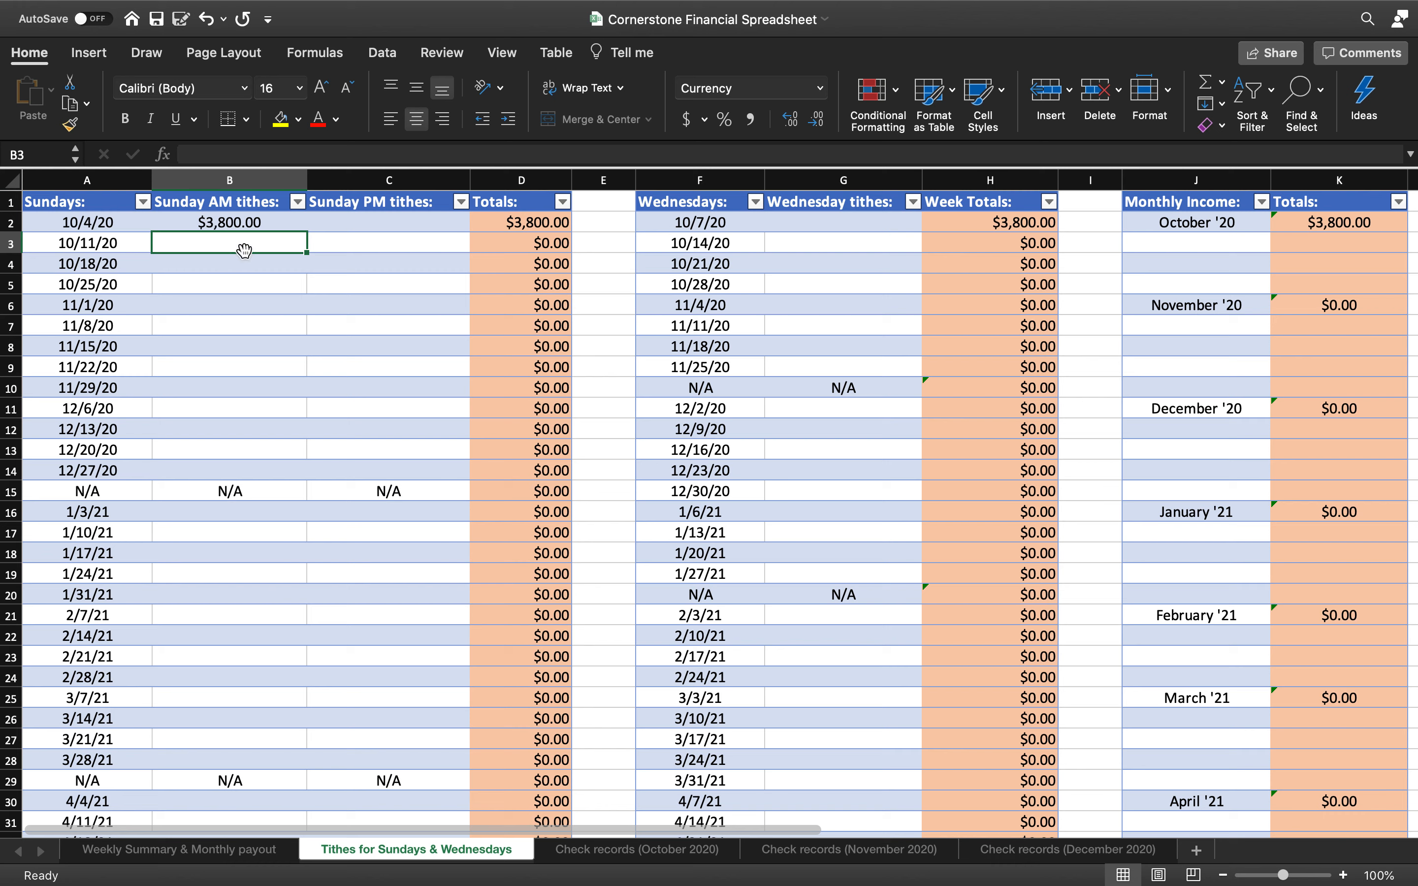
{"action": "left_click", "coordinate": [240, 224]}
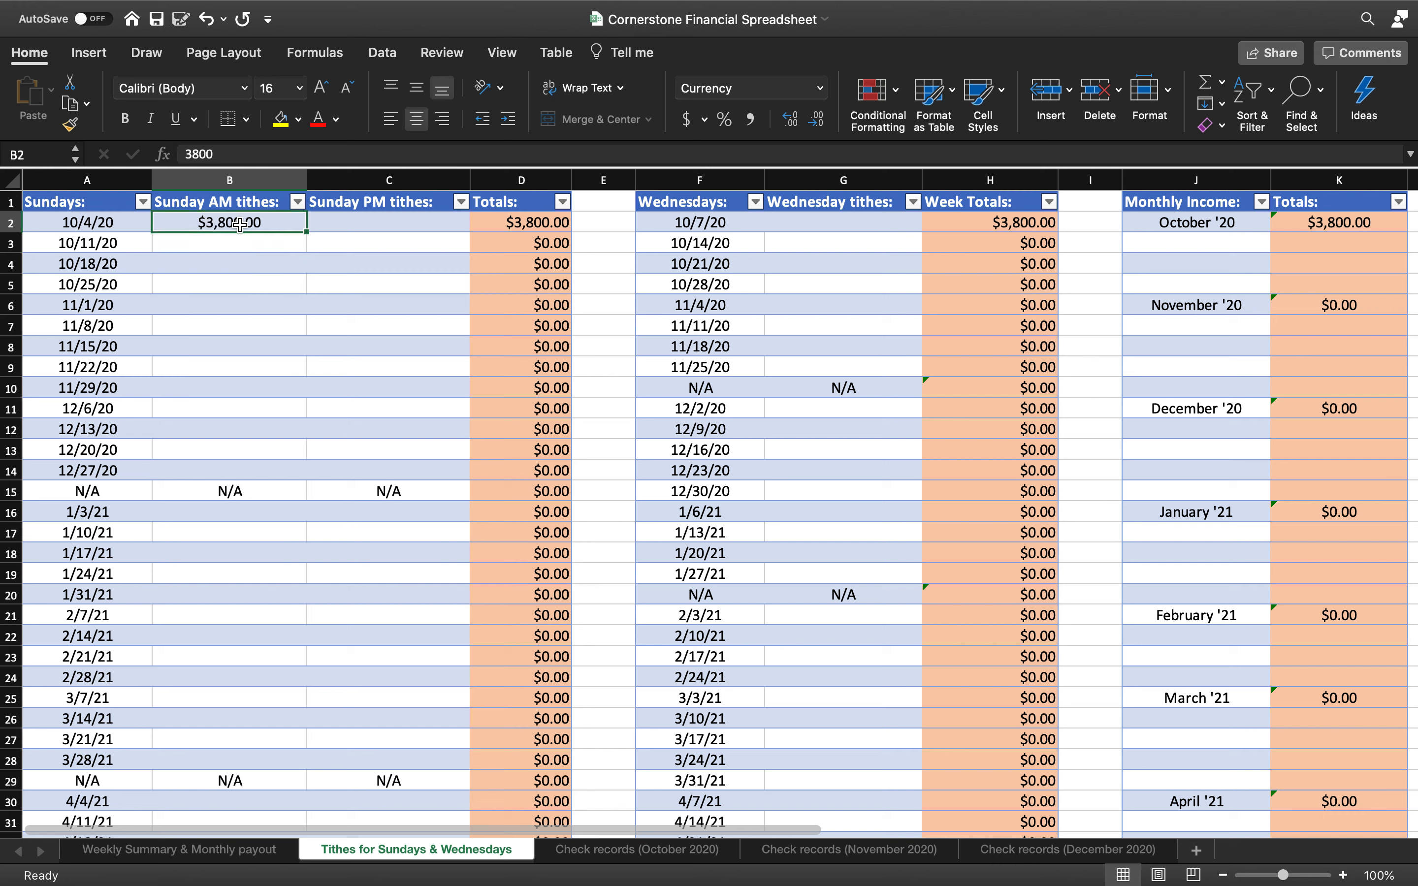
{"action": "type", "text": "3854.31"}
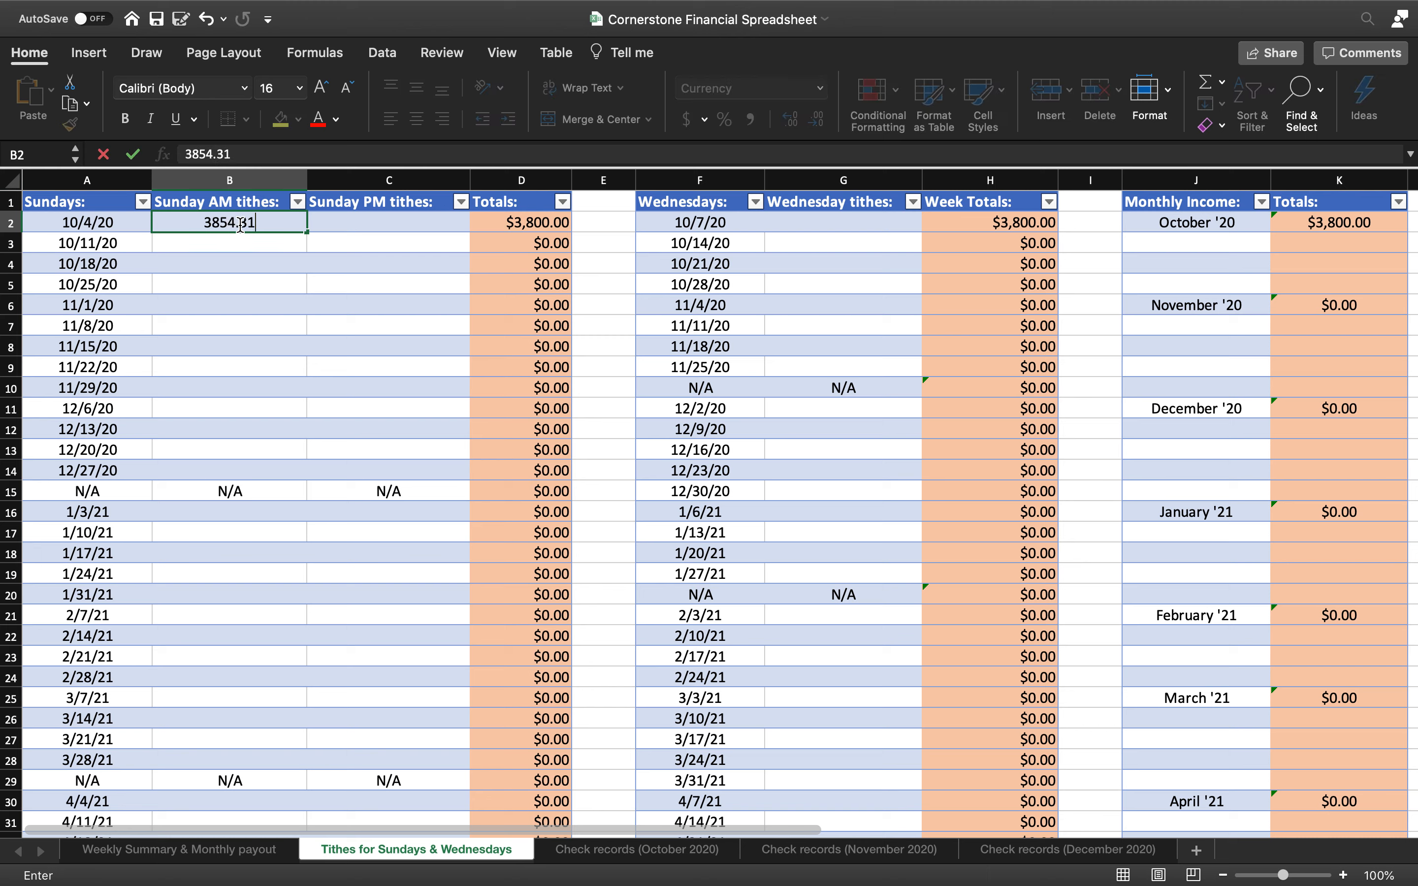
{"action": "left_click", "coordinate": [252, 270]}
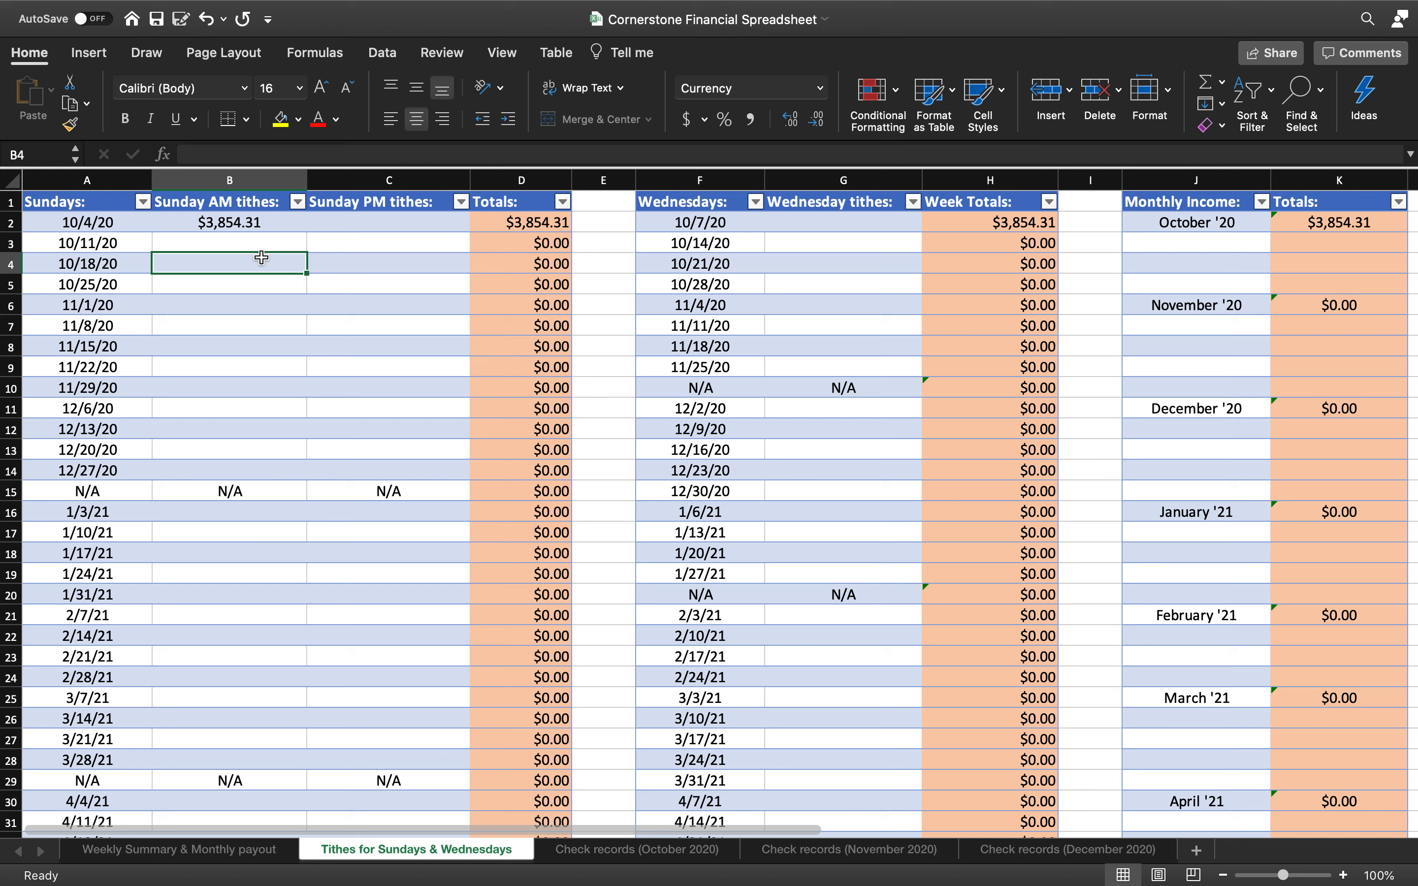
{"action": "left_click", "coordinate": [388, 224]}
{"action": "type", "text": "123.45"}
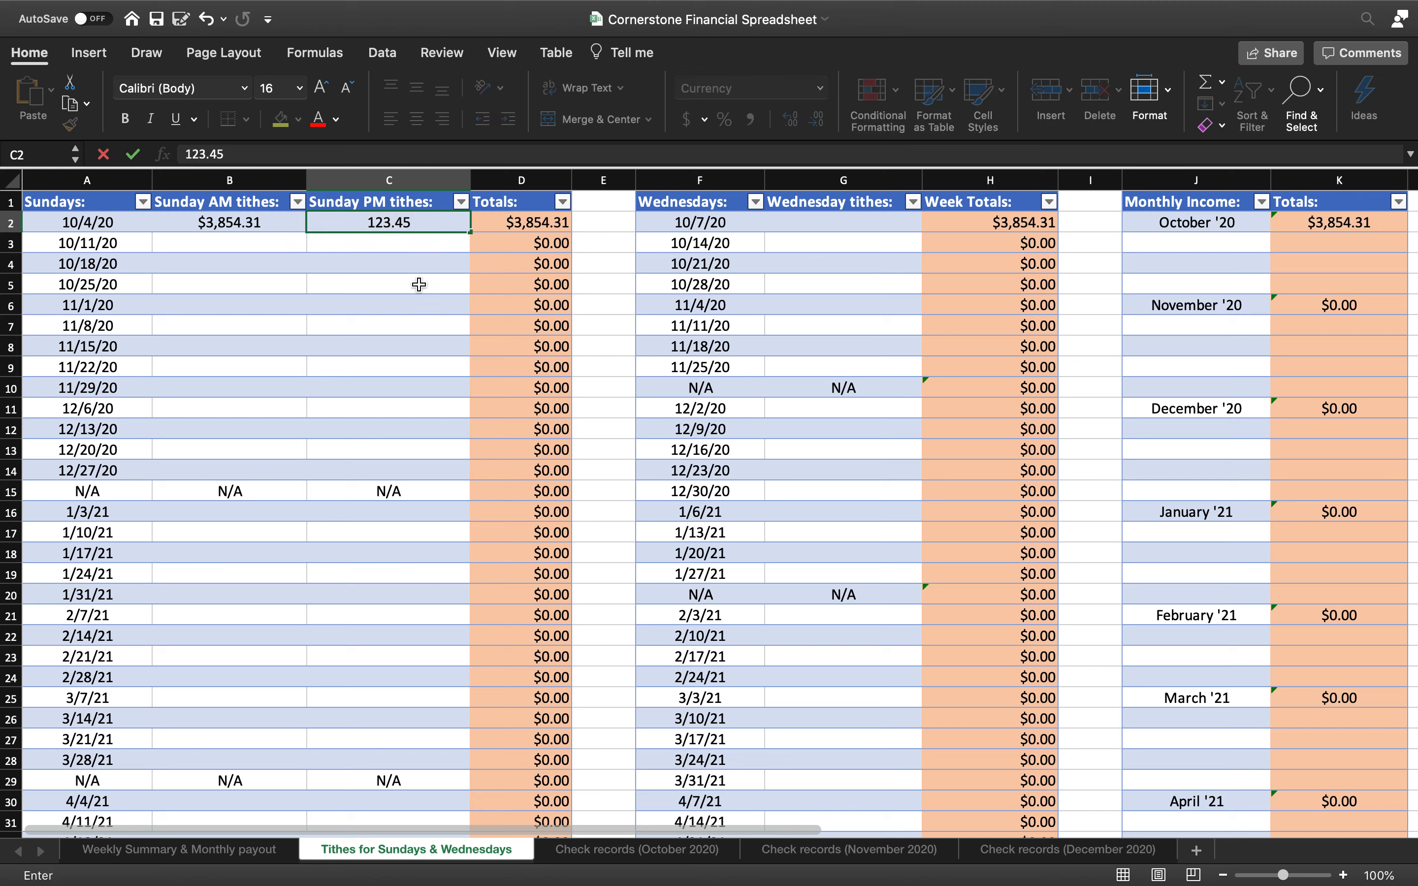
{"action": "left_click", "coordinate": [418, 284]}
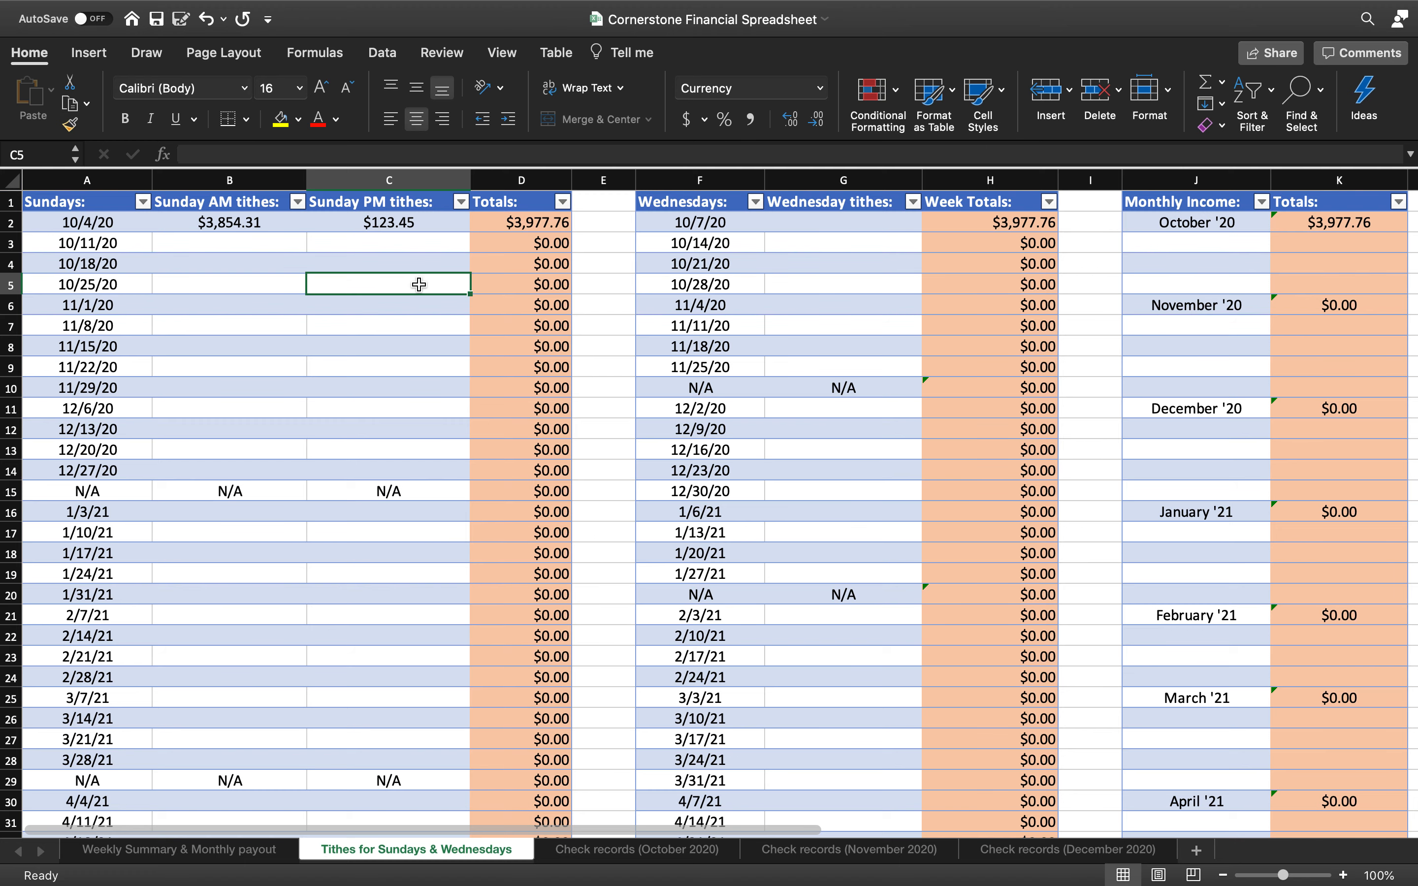
Enter 78.65 as the 10/7/20 Wednesday tithe
{"action": "scroll", "coordinate": [842, 269], "scroll_direction": "right", "scroll_amount": 1}
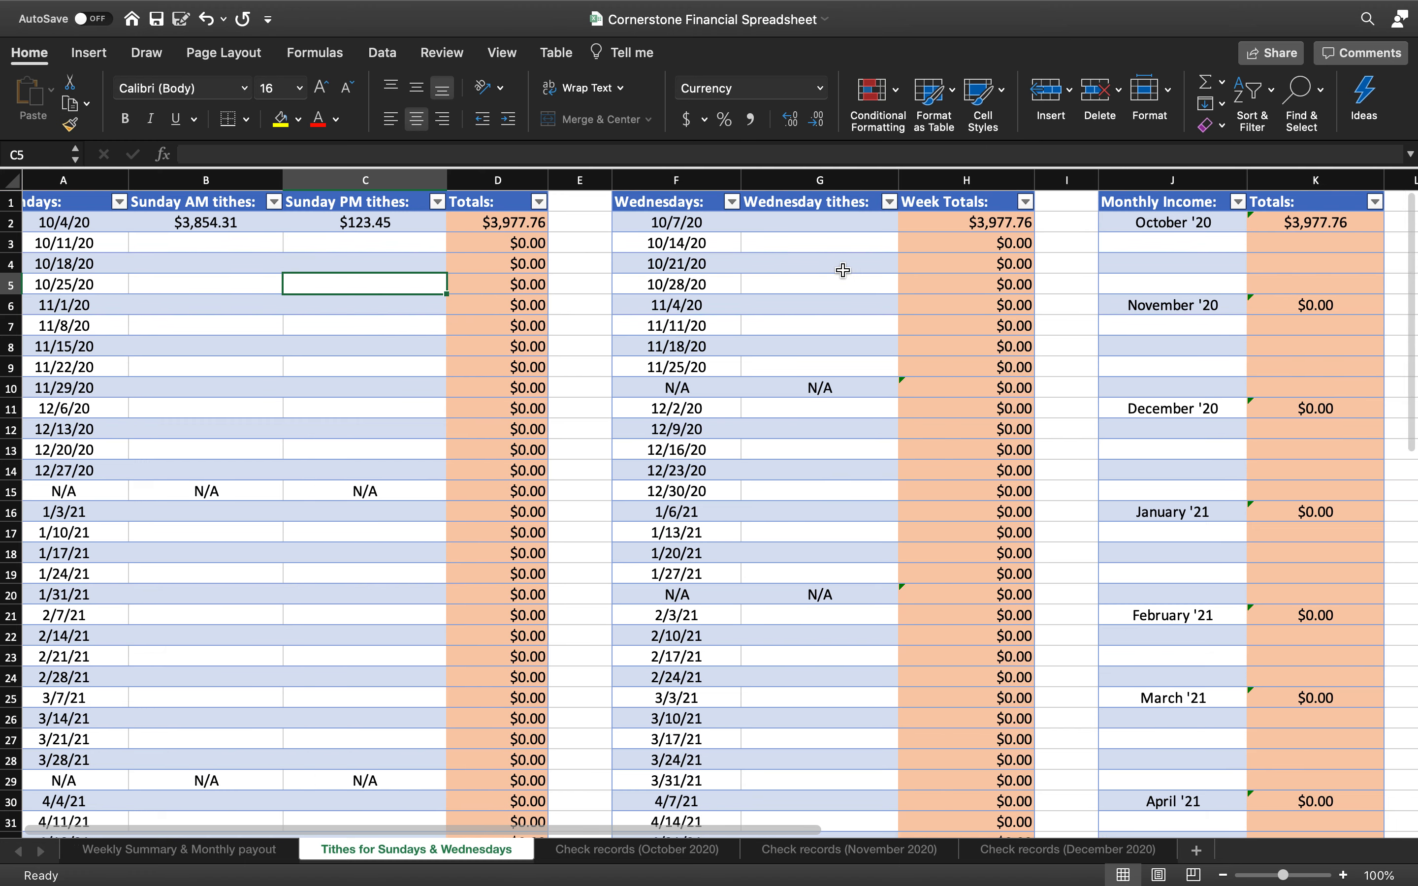
{"action": "scroll", "coordinate": [843, 270], "scroll_direction": "right", "scroll_amount": 4}
{"action": "left_click", "coordinate": [749, 225]}
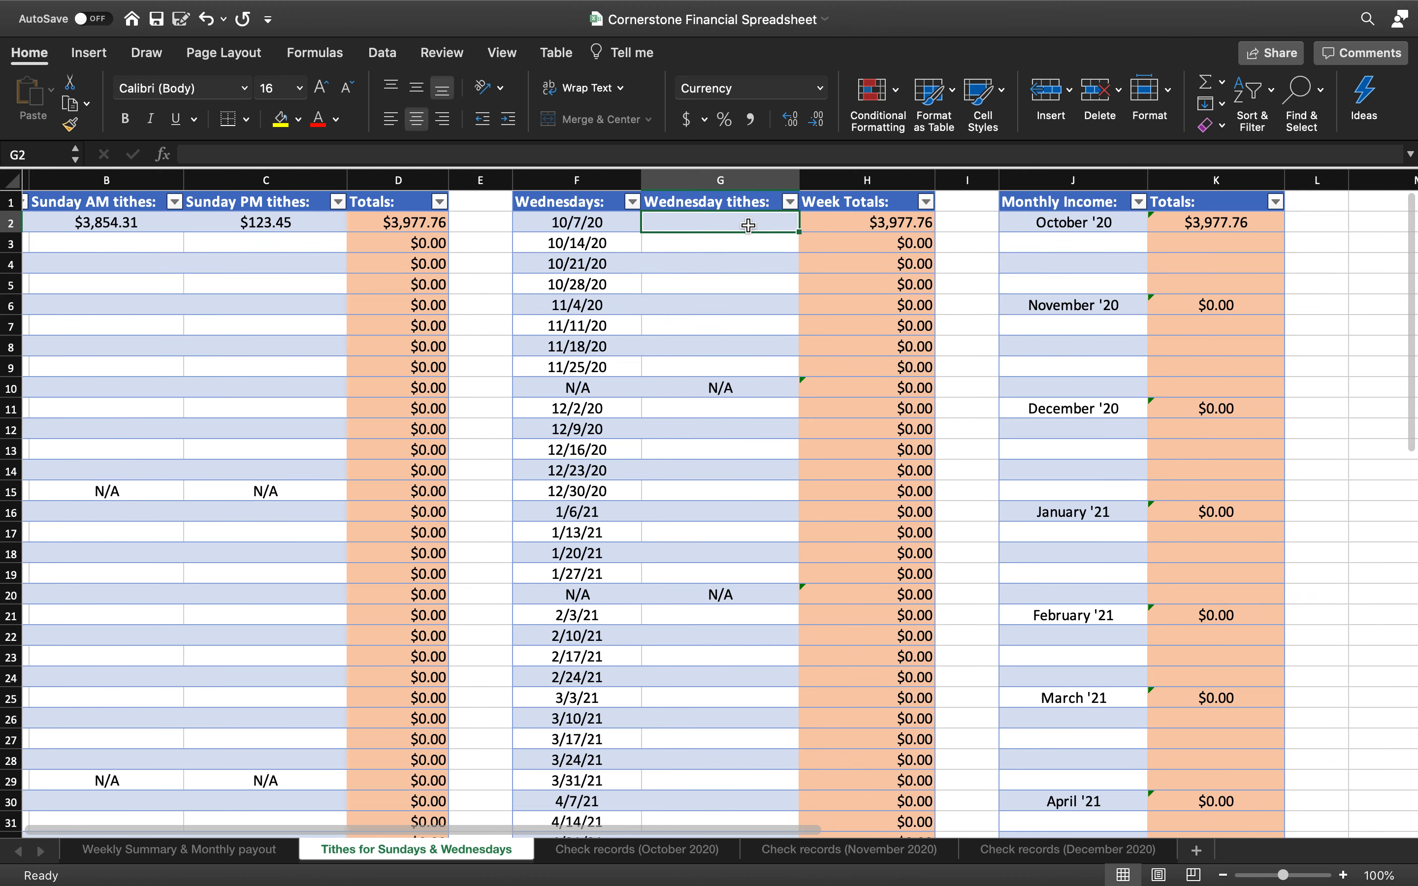
{"action": "type", "text": "78."}
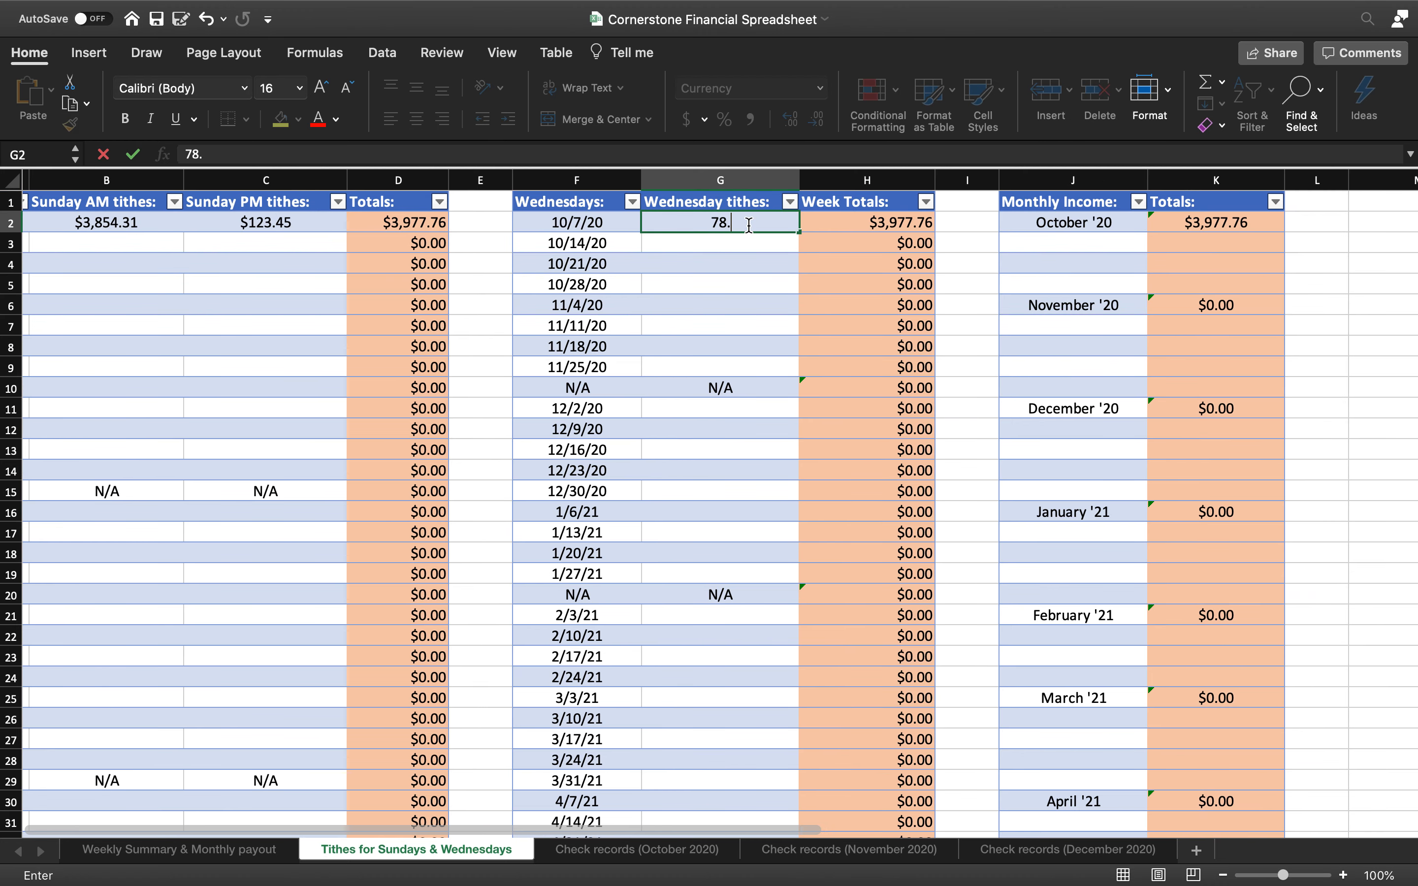
{"action": "type", "text": "65"}
{"action": "key", "text": "Return"}
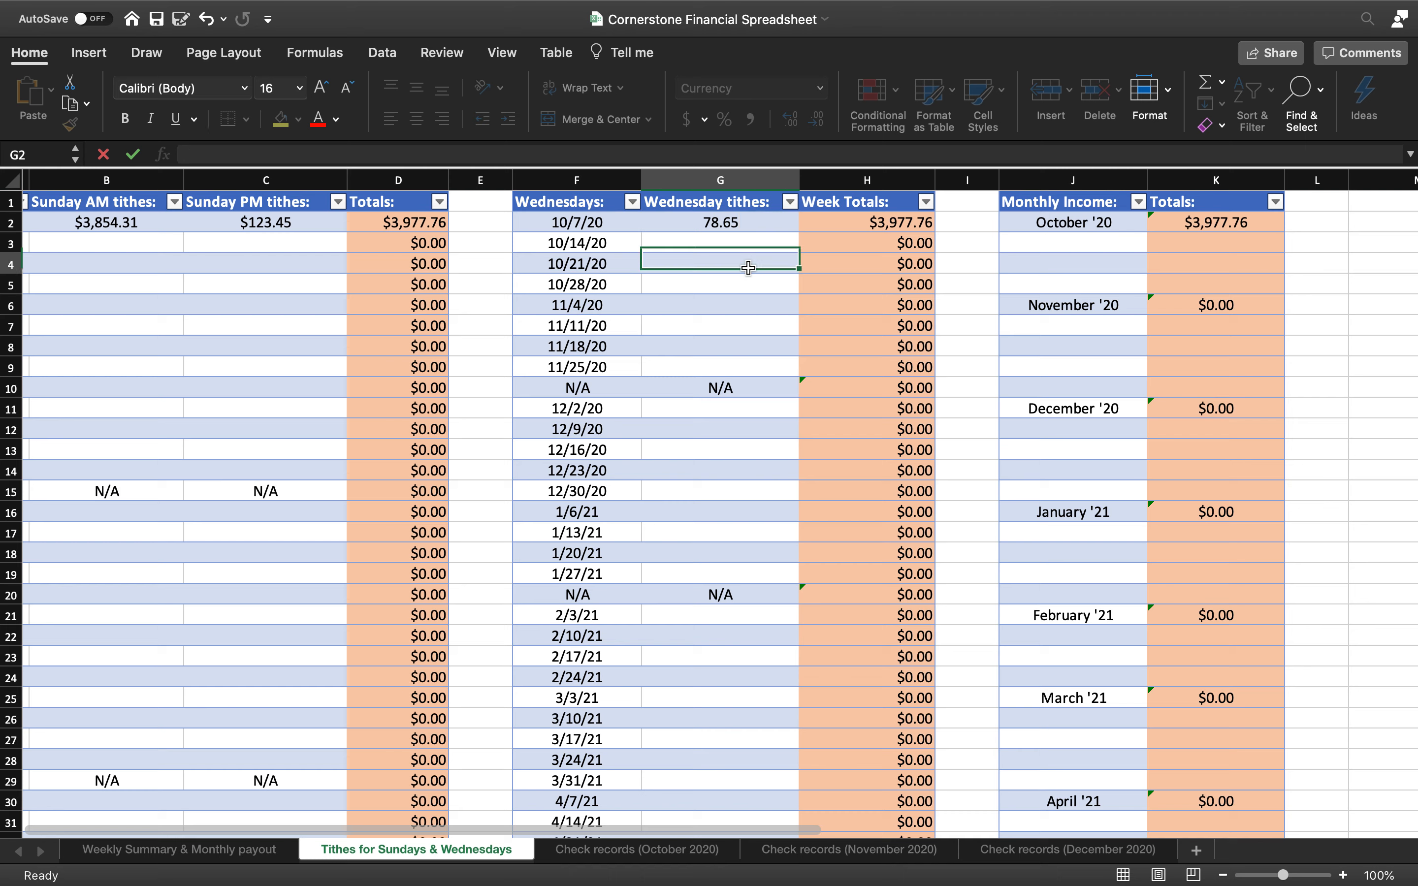
{"action": "left_click", "coordinate": [749, 268]}
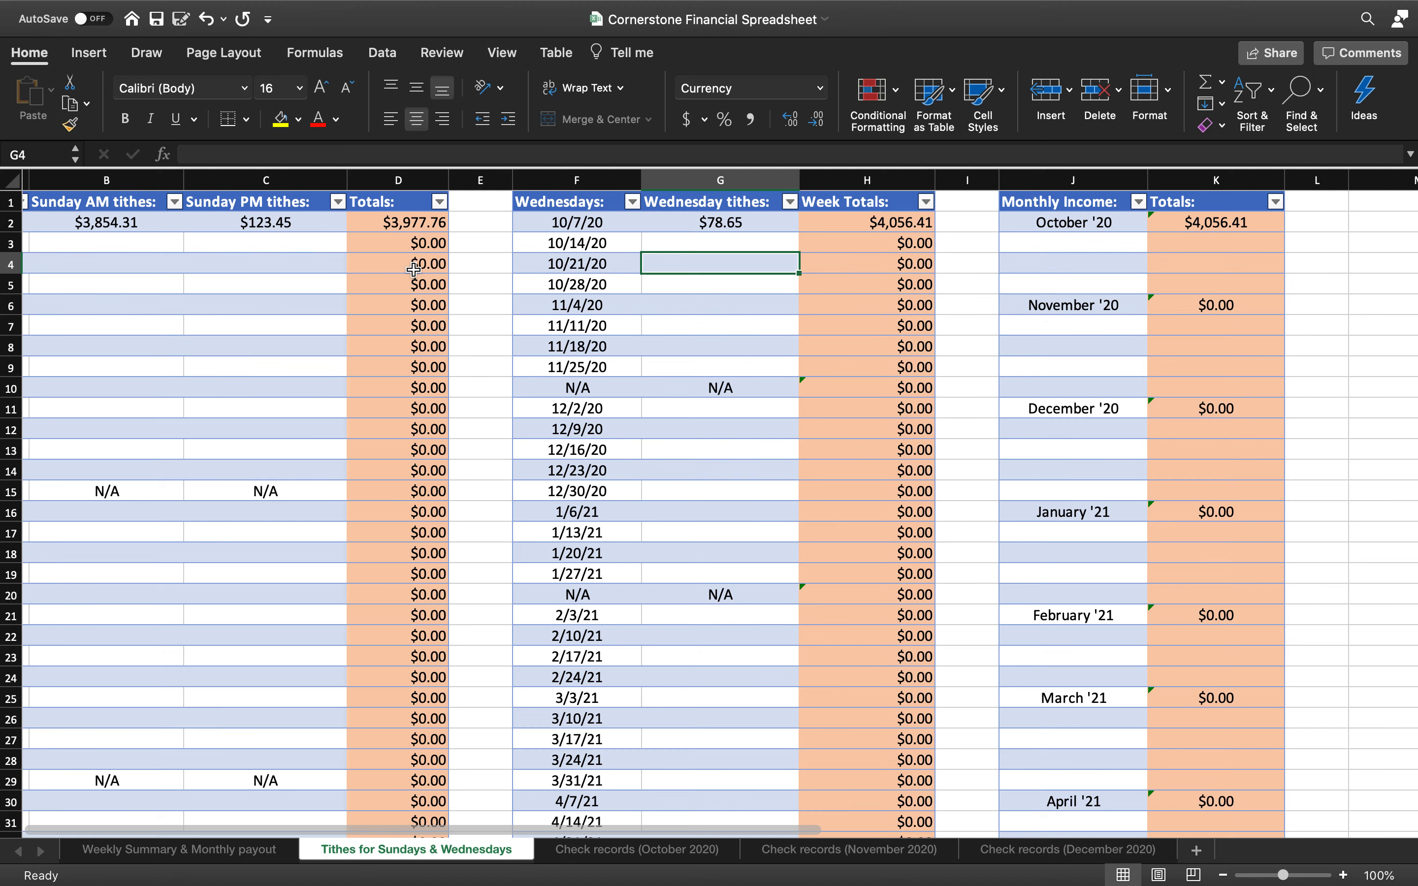
{"action": "scroll", "coordinate": [412, 271], "scroll_direction": "left", "scroll_amount": 3}
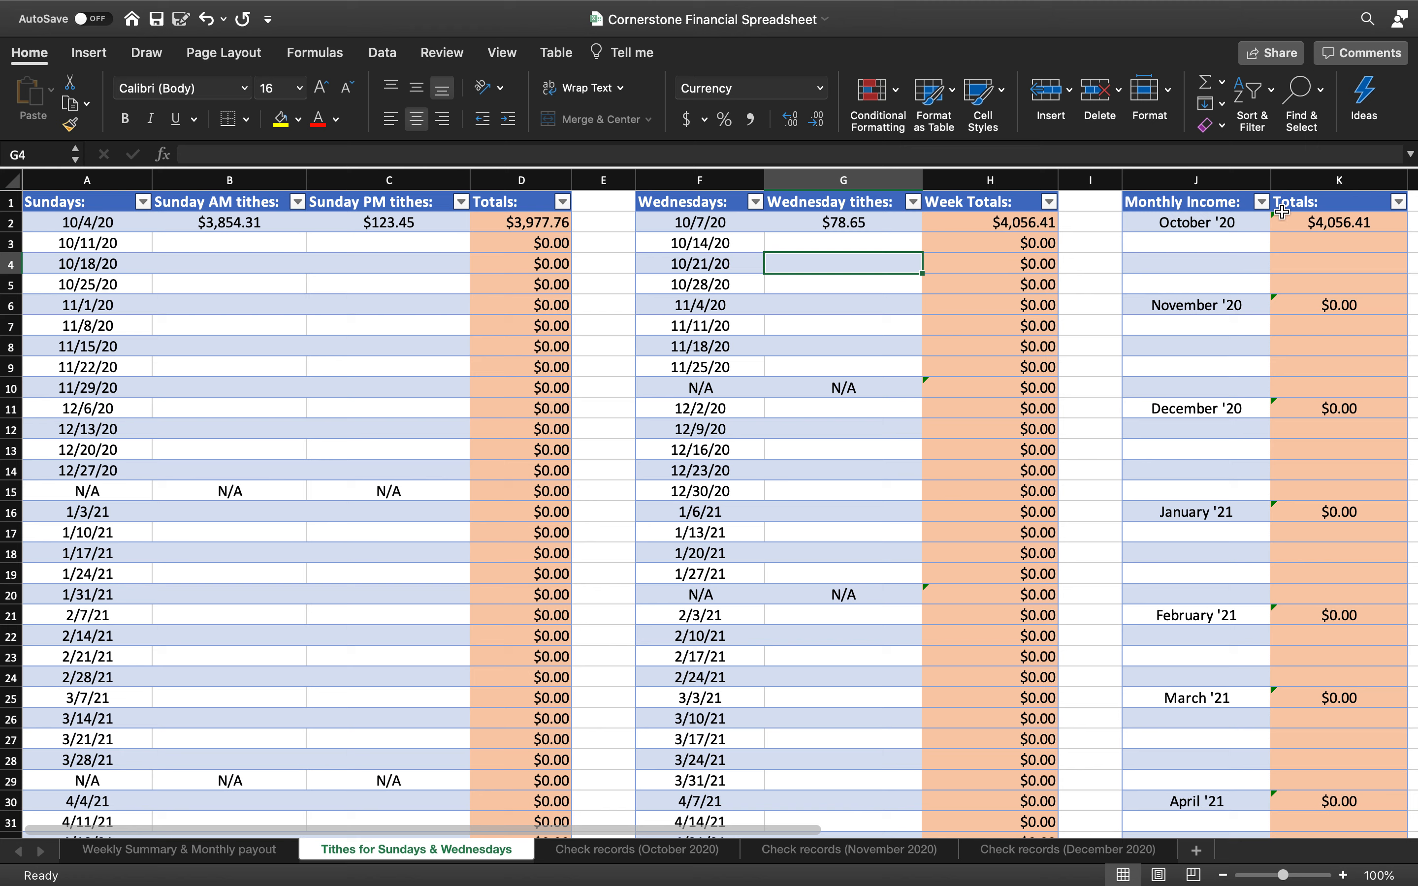
{"action": "scroll", "coordinate": [1287, 229], "scroll_direction": "right", "scroll_amount": 2}
{"action": "scroll", "coordinate": [1287, 230], "scroll_direction": "right", "scroll_amount": 2}
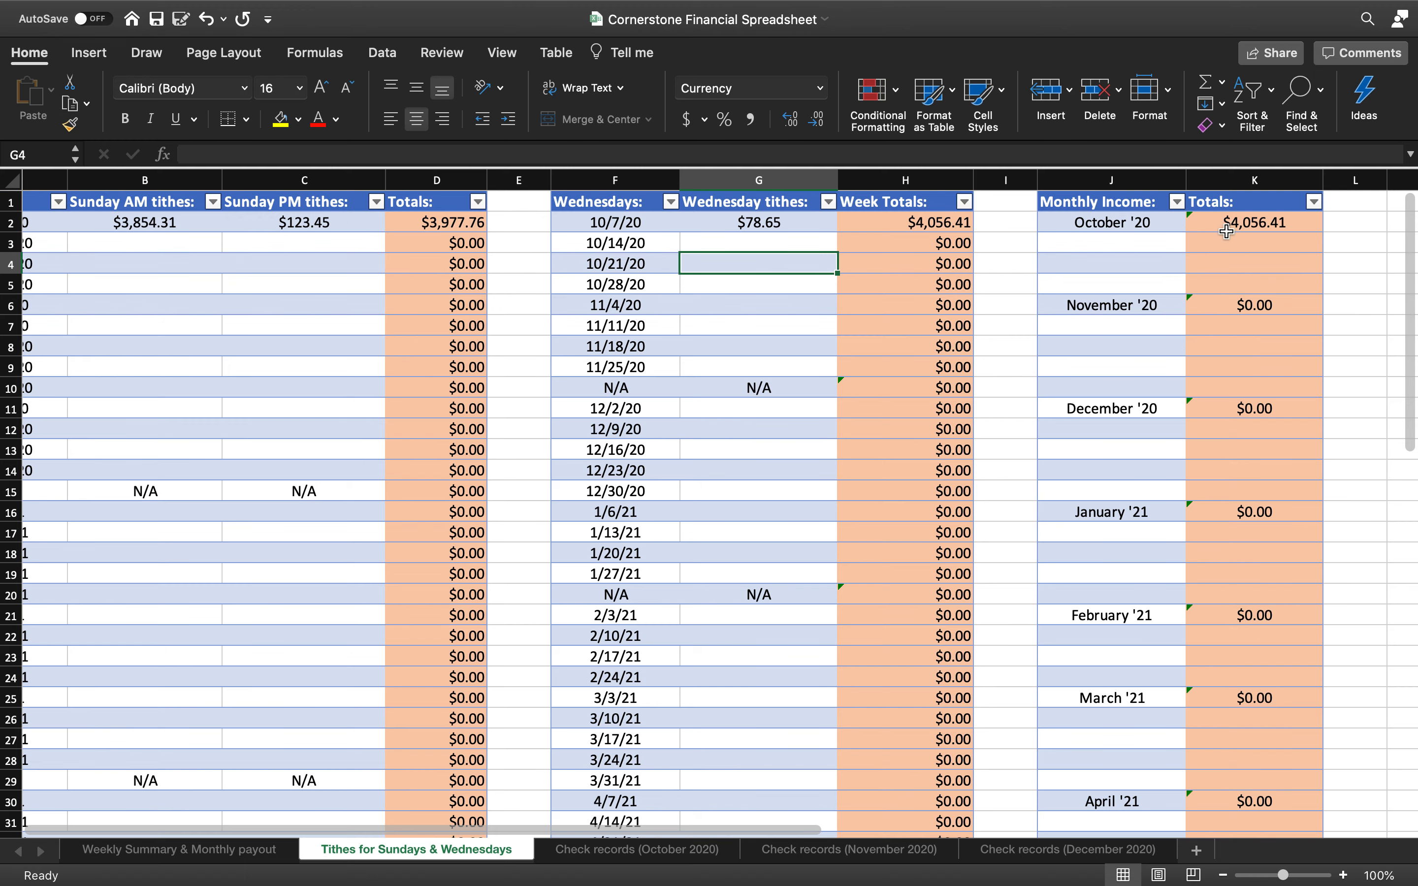
{"action": "scroll", "coordinate": [1227, 231], "scroll_direction": "left", "scroll_amount": 2}
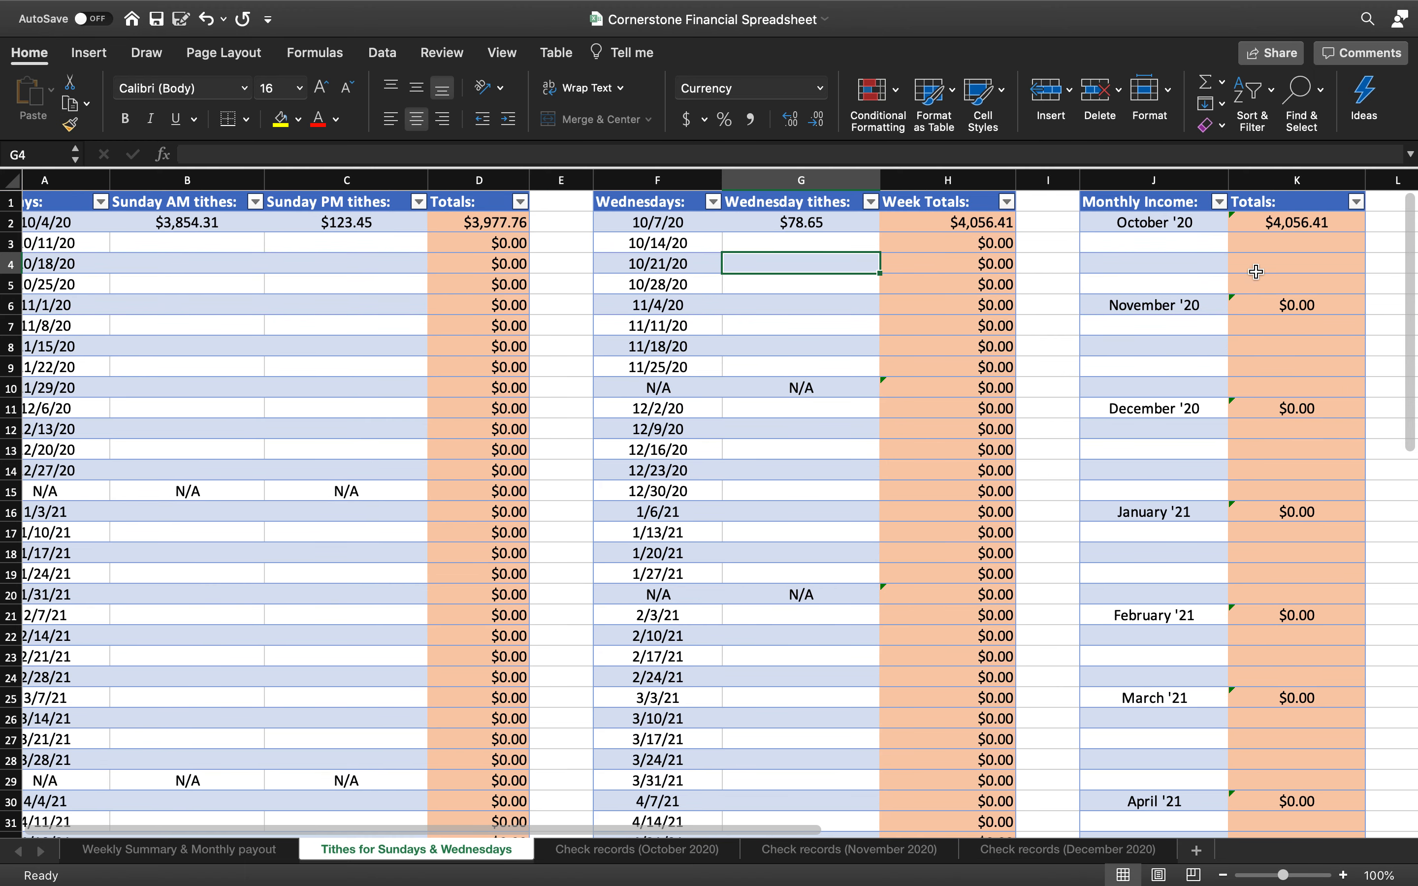
Enter the 10/11/20 Sunday tithes: 3400 AM and 250 PM
{"action": "left_click", "coordinate": [185, 247]}
{"action": "type", "text": "3400"}
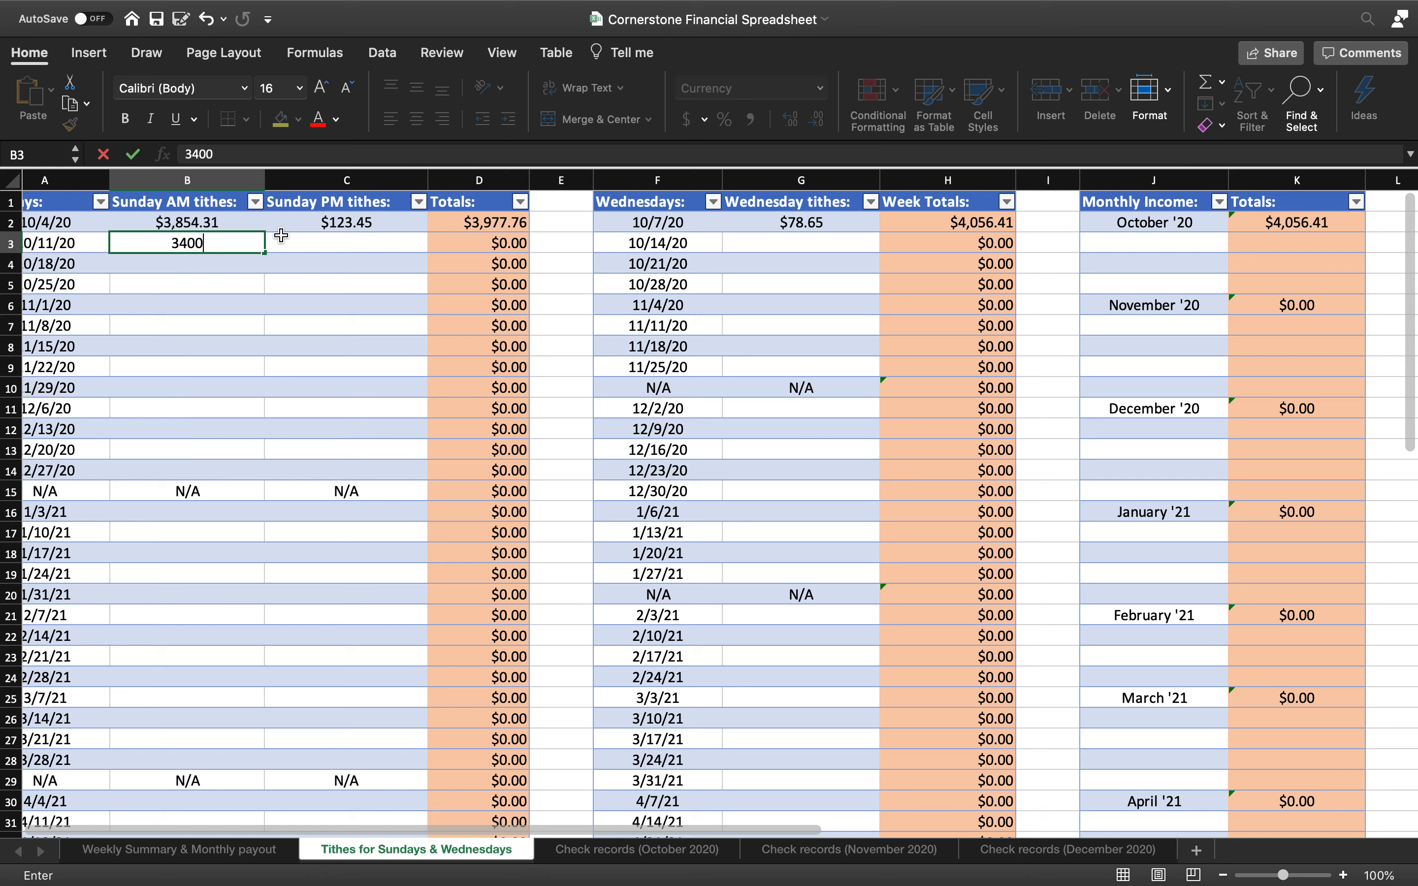
{"action": "left_click", "coordinate": [364, 242]}
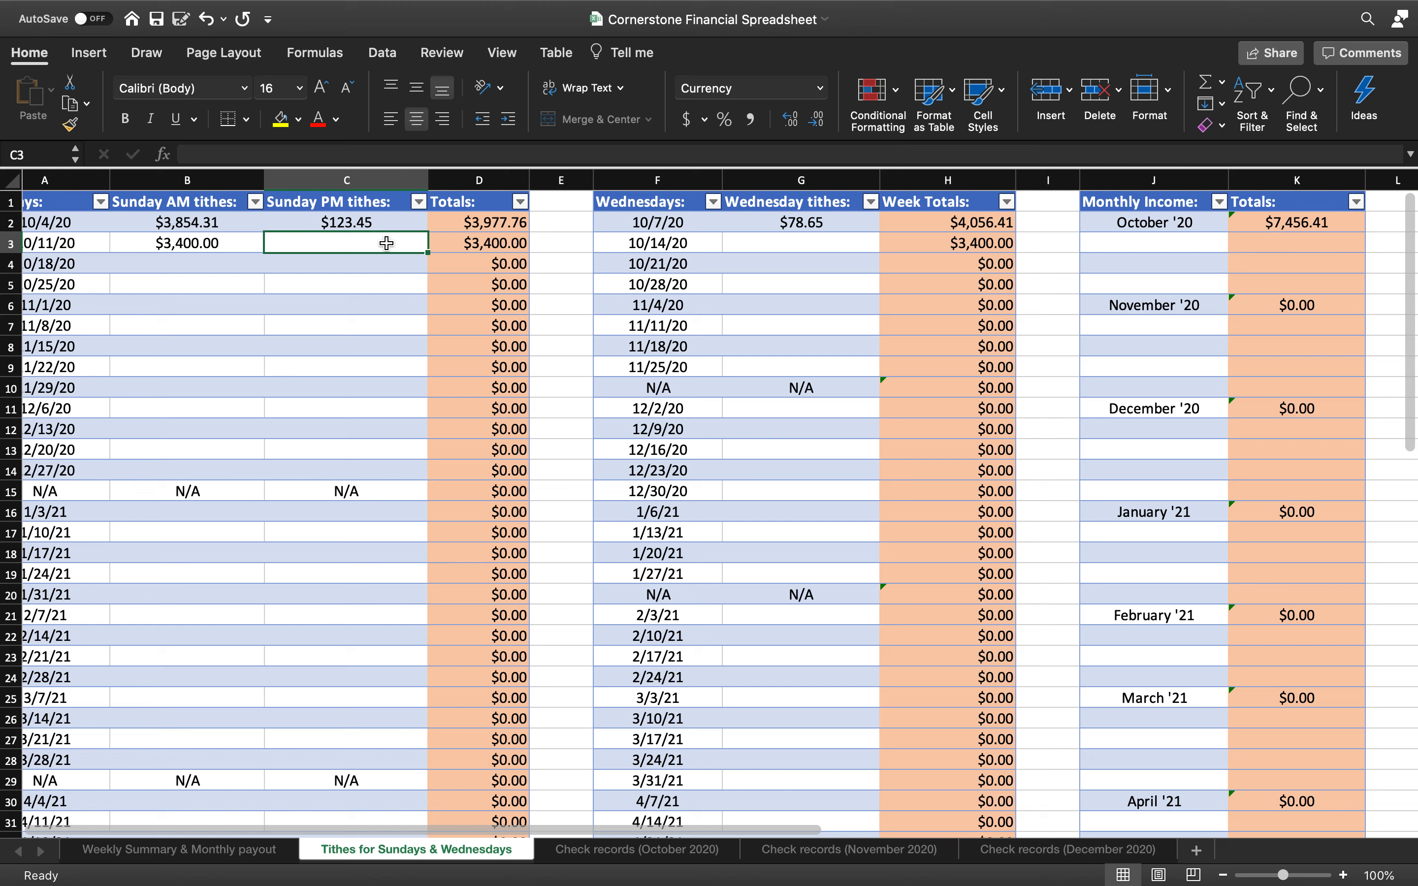
{"action": "type", "text": "250"}
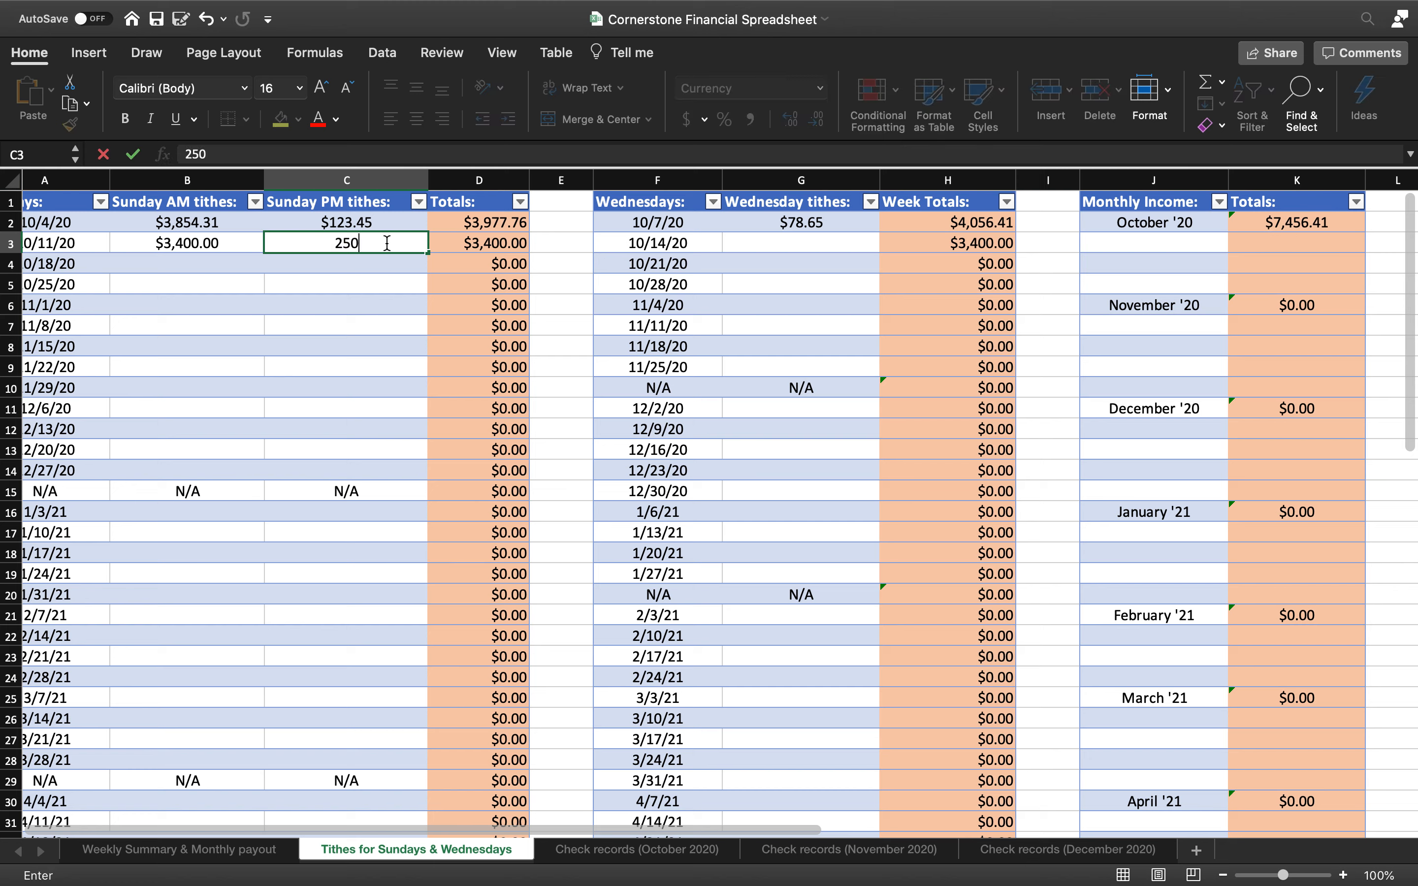
{"action": "left_click", "coordinate": [404, 285]}
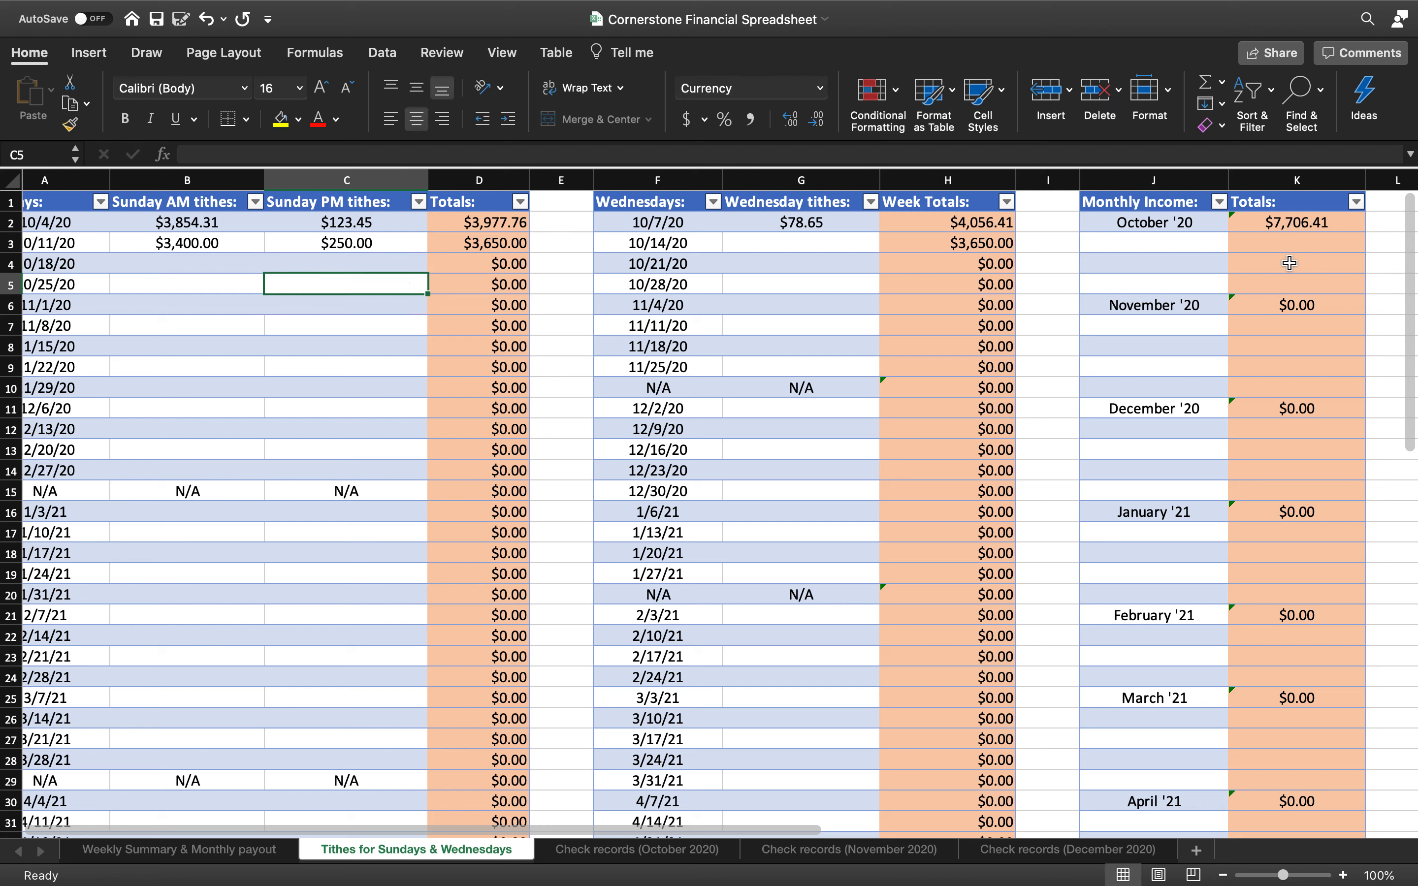
Enter 500 as the 11/4/20 Wednesday tithe, making November '20 $500.00
{"action": "left_click", "coordinate": [776, 248]}
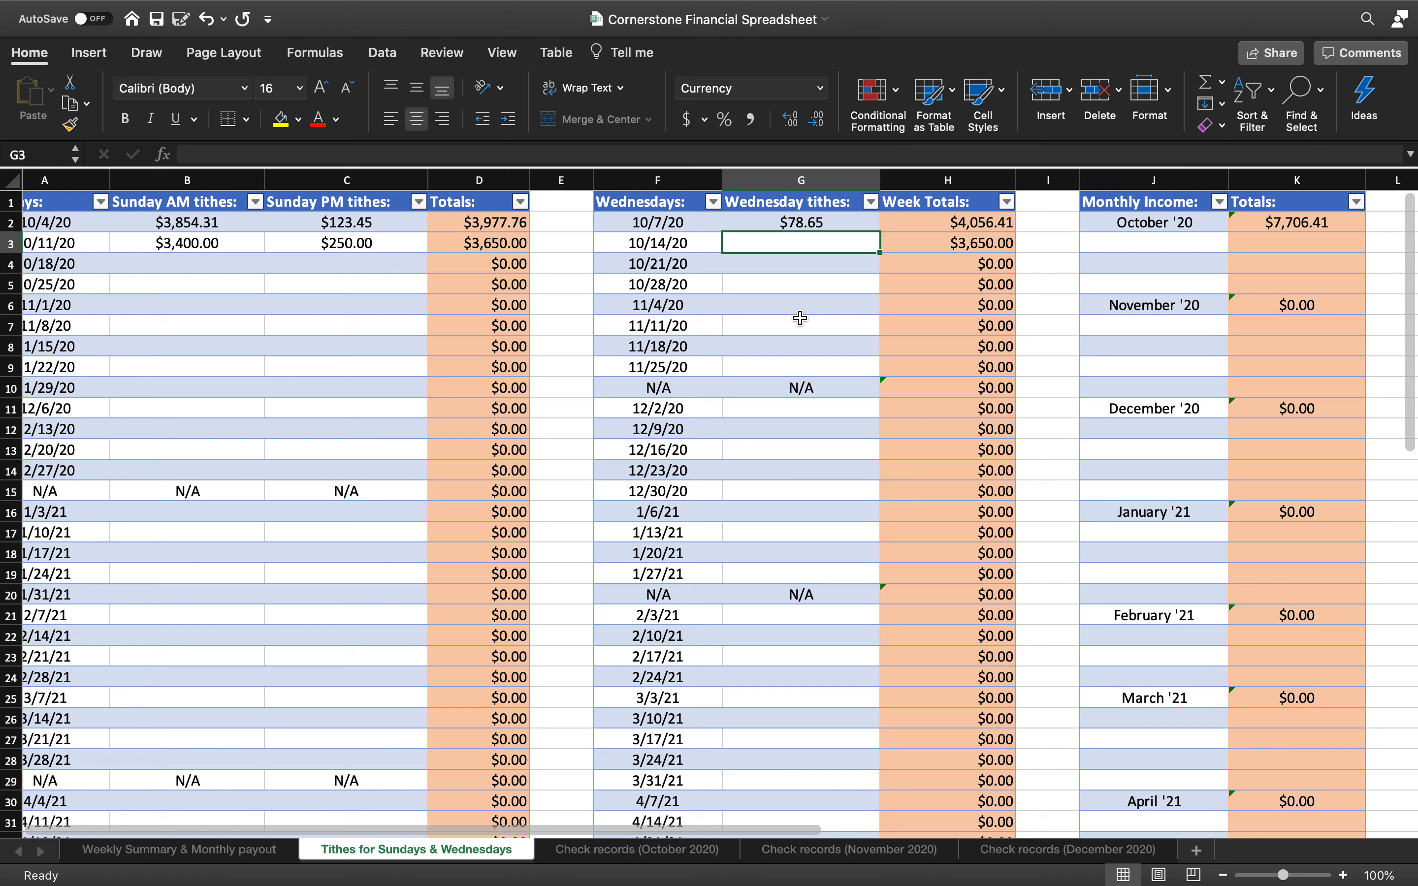
{"action": "left_click", "coordinate": [780, 305]}
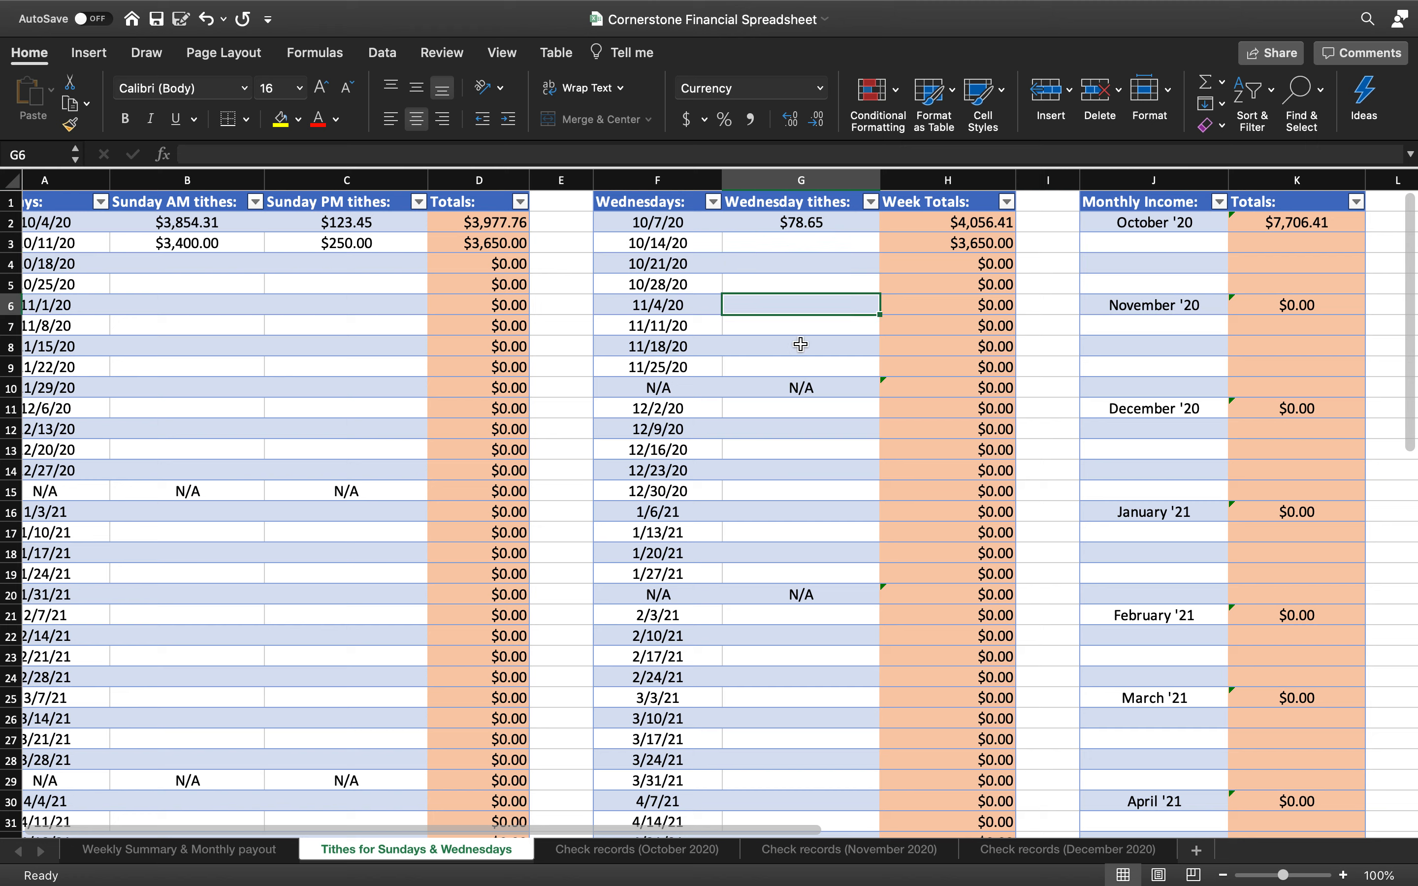
{"action": "type", "text": "500"}
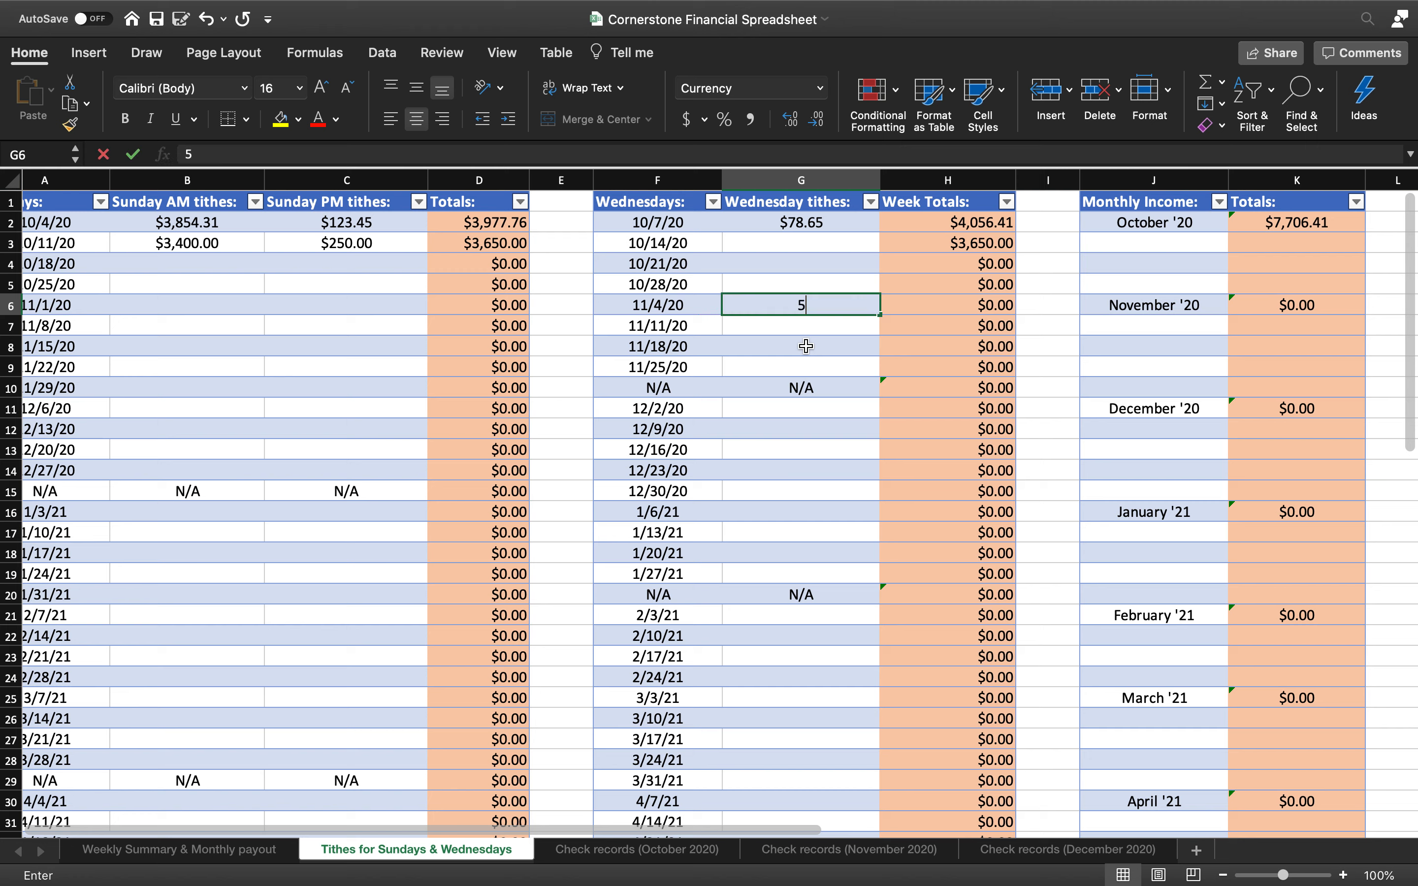
{"action": "left_click", "coordinate": [824, 384]}
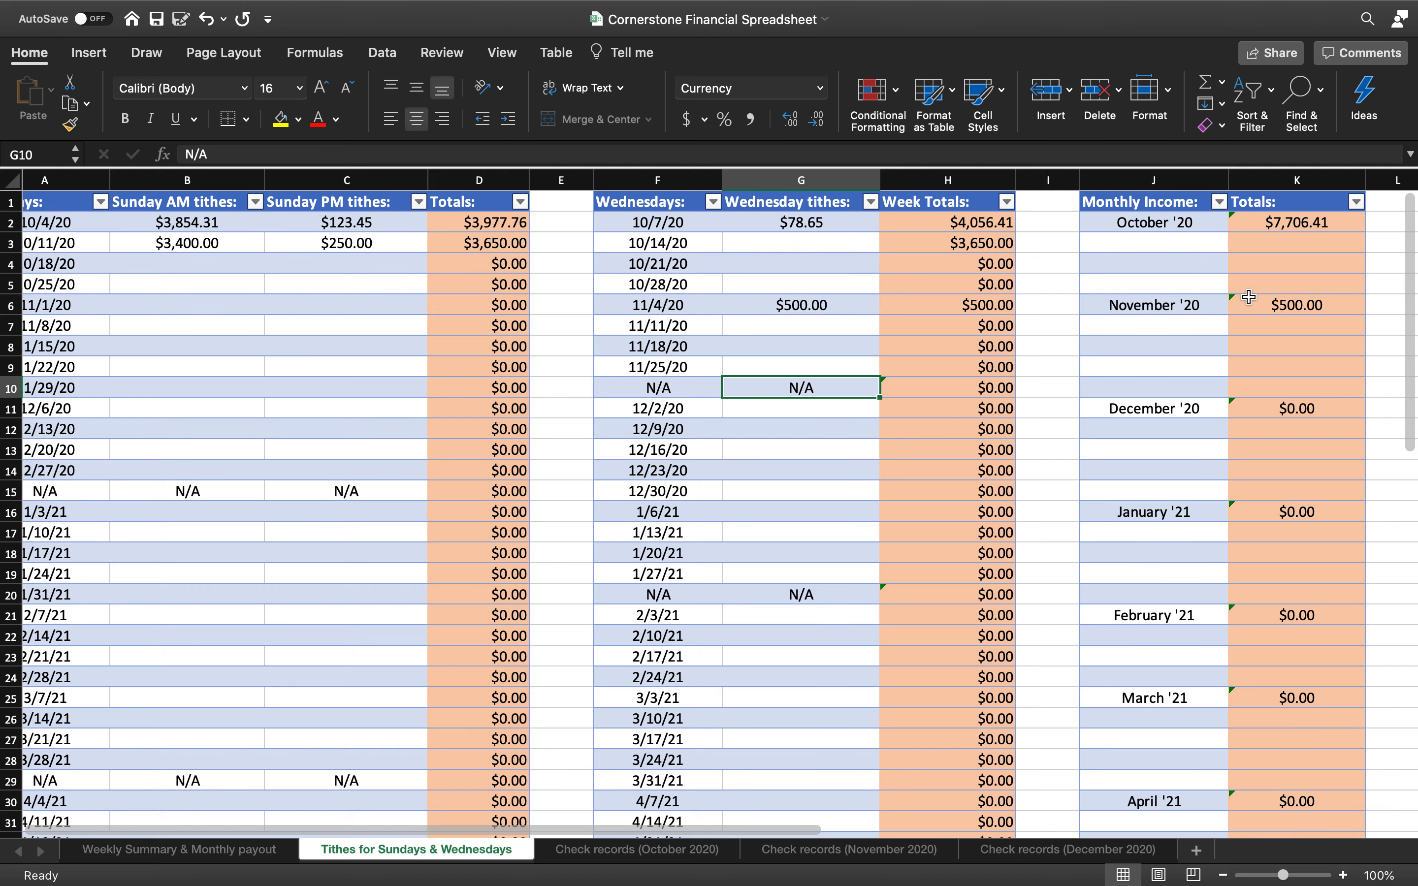
{"action": "scroll", "coordinate": [532, 446], "scroll_direction": "left", "scroll_amount": 2}
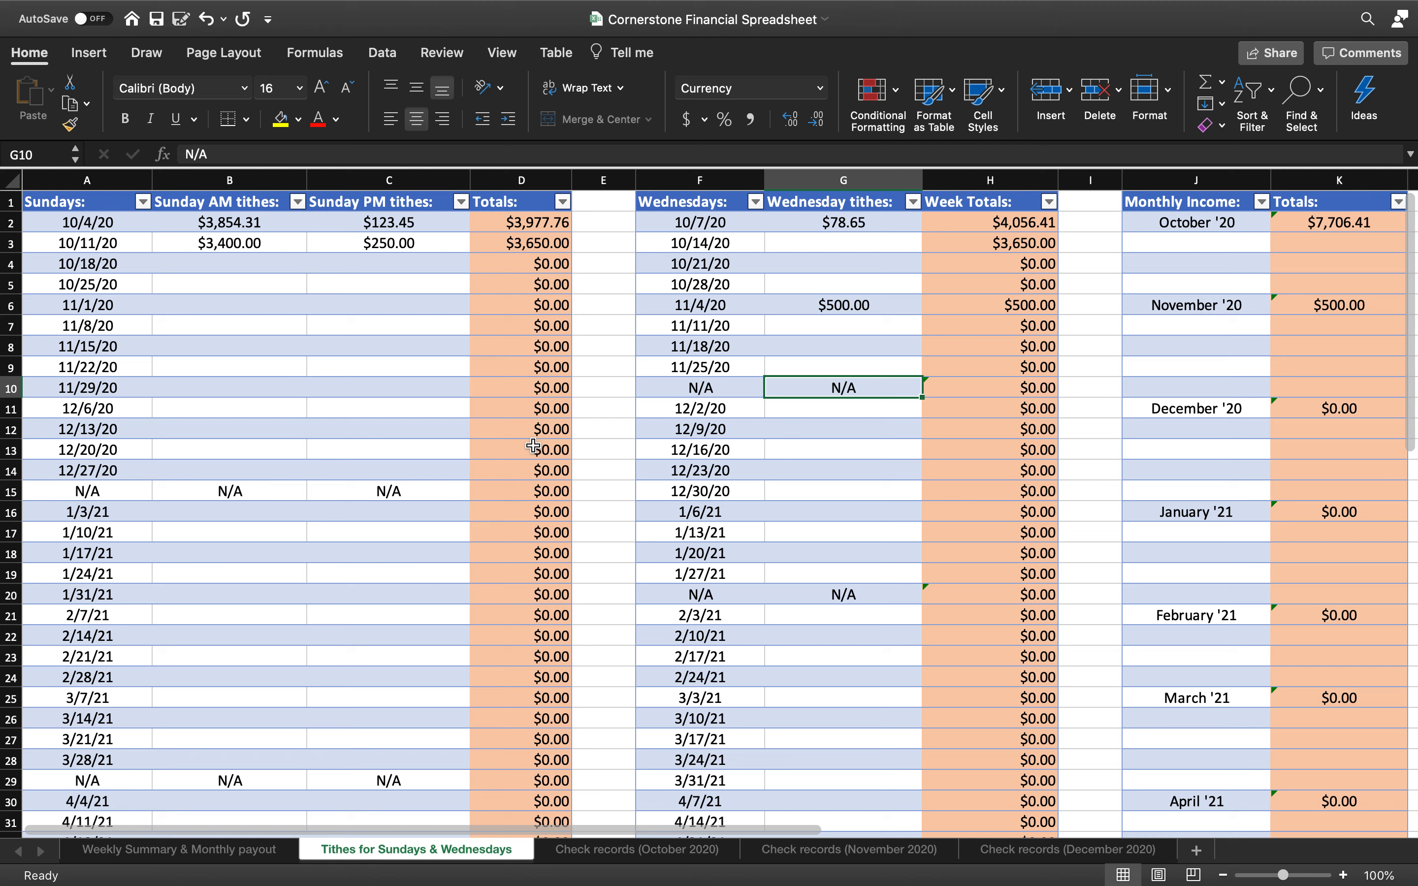
Filter the Sundays dates by October, November 2020 and March 2021, then reselect all dates
{"action": "left_click", "coordinate": [143, 202]}
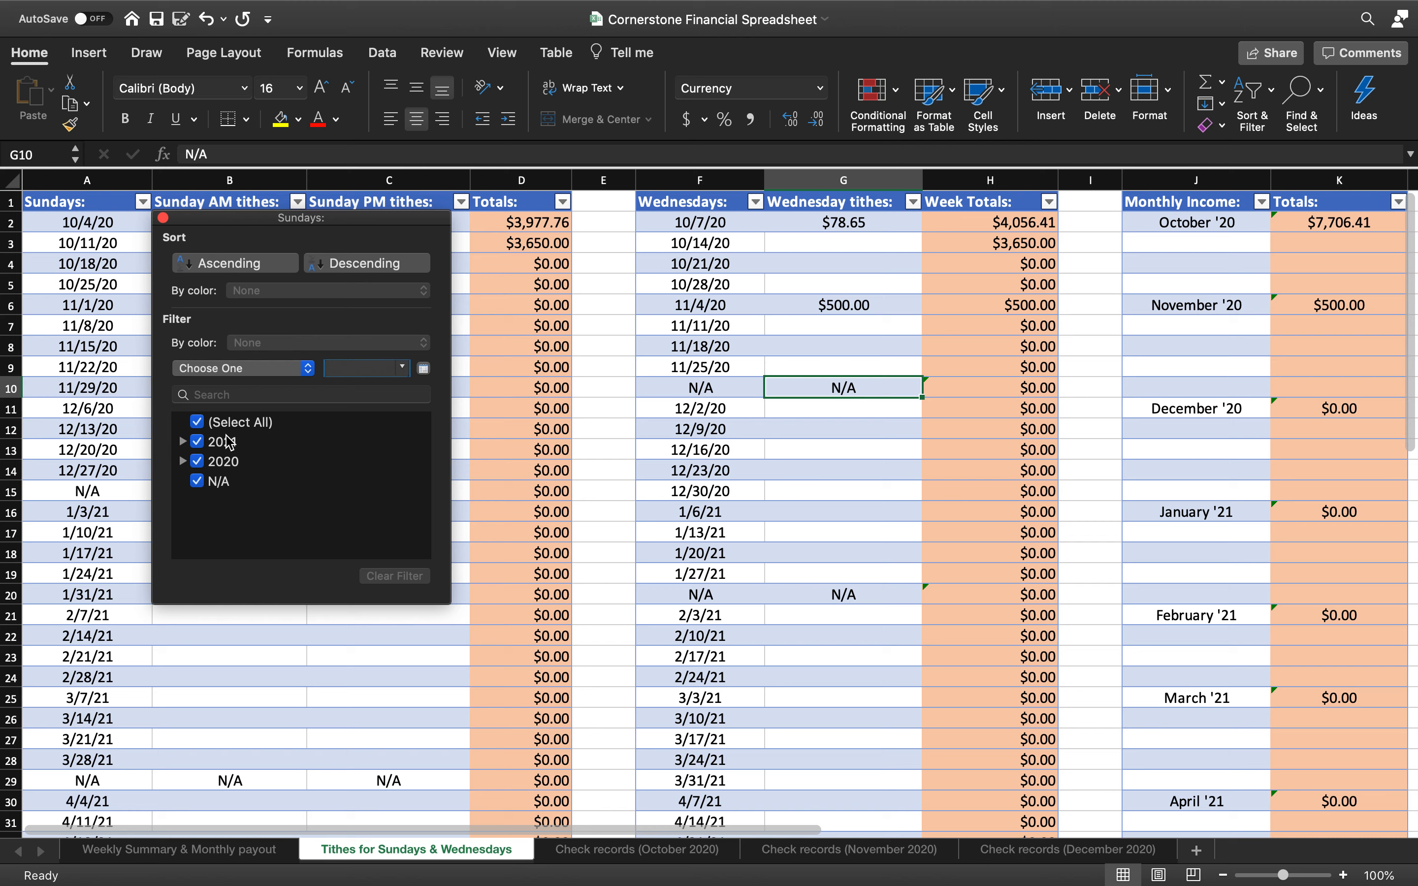
{"action": "left_click", "coordinate": [198, 422]}
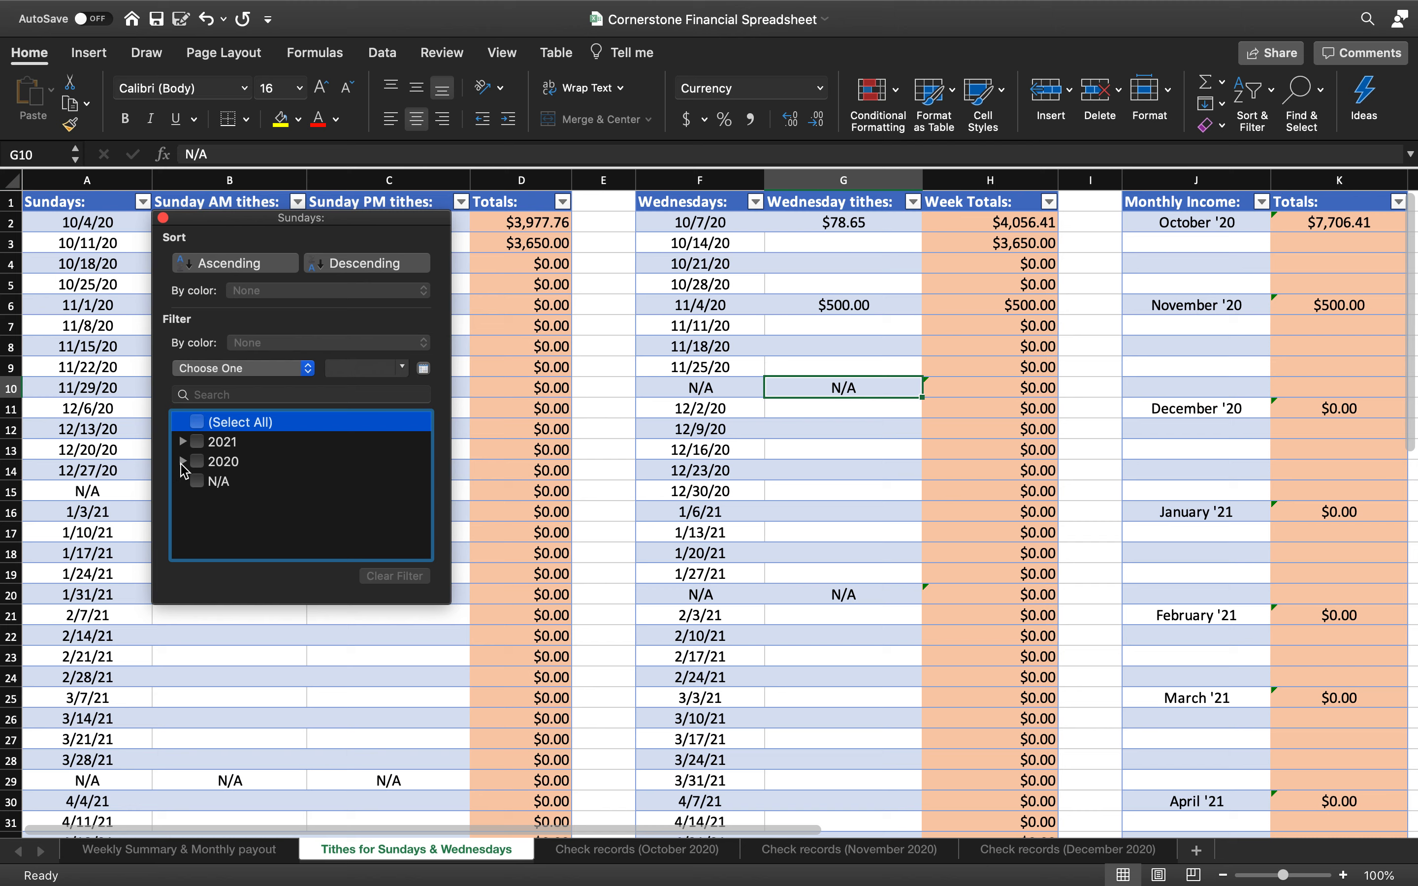
{"action": "left_click", "coordinate": [183, 461]}
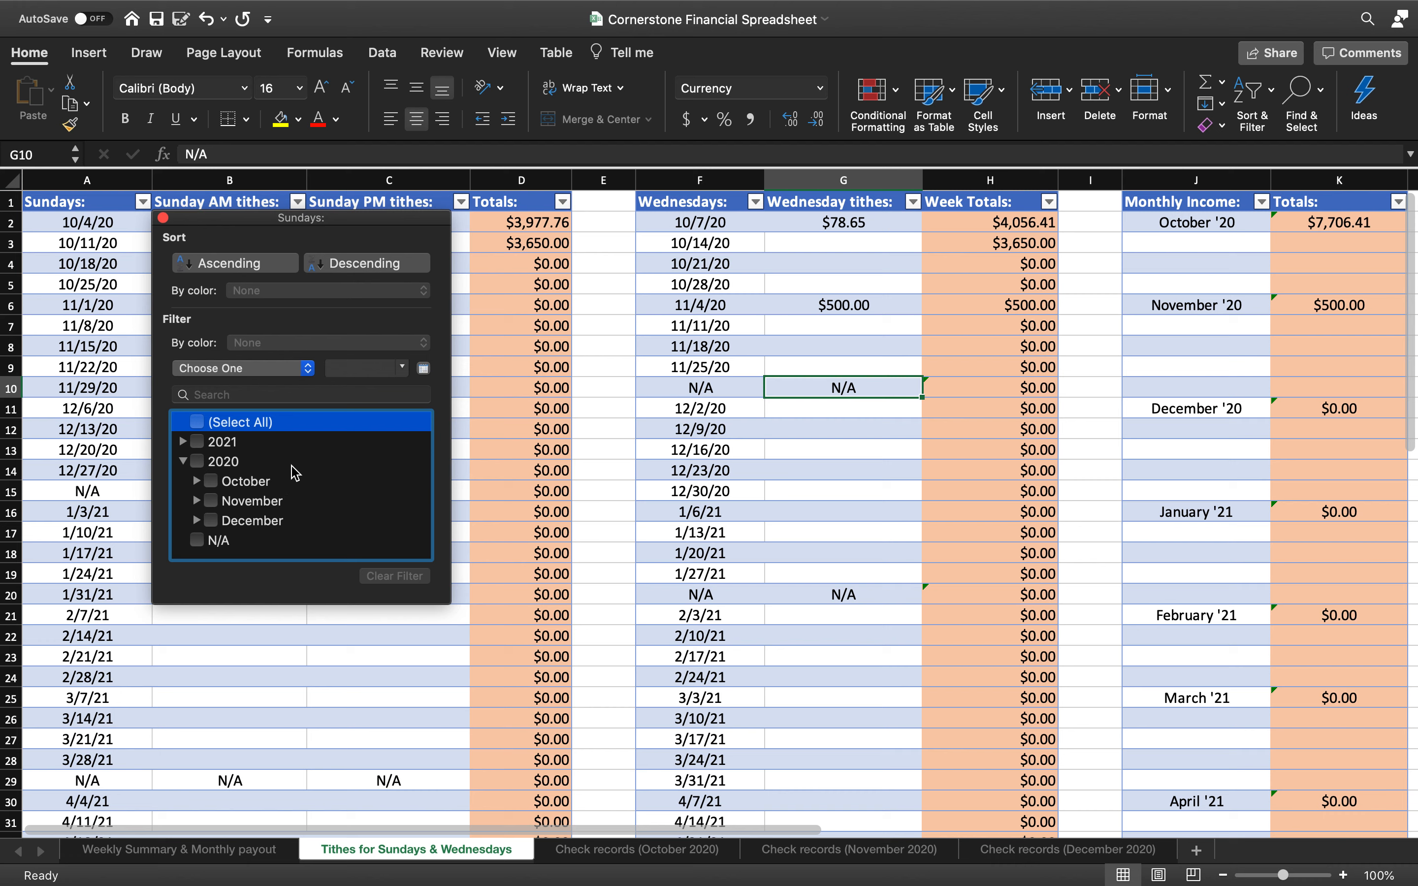
{"action": "left_click", "coordinate": [212, 483]}
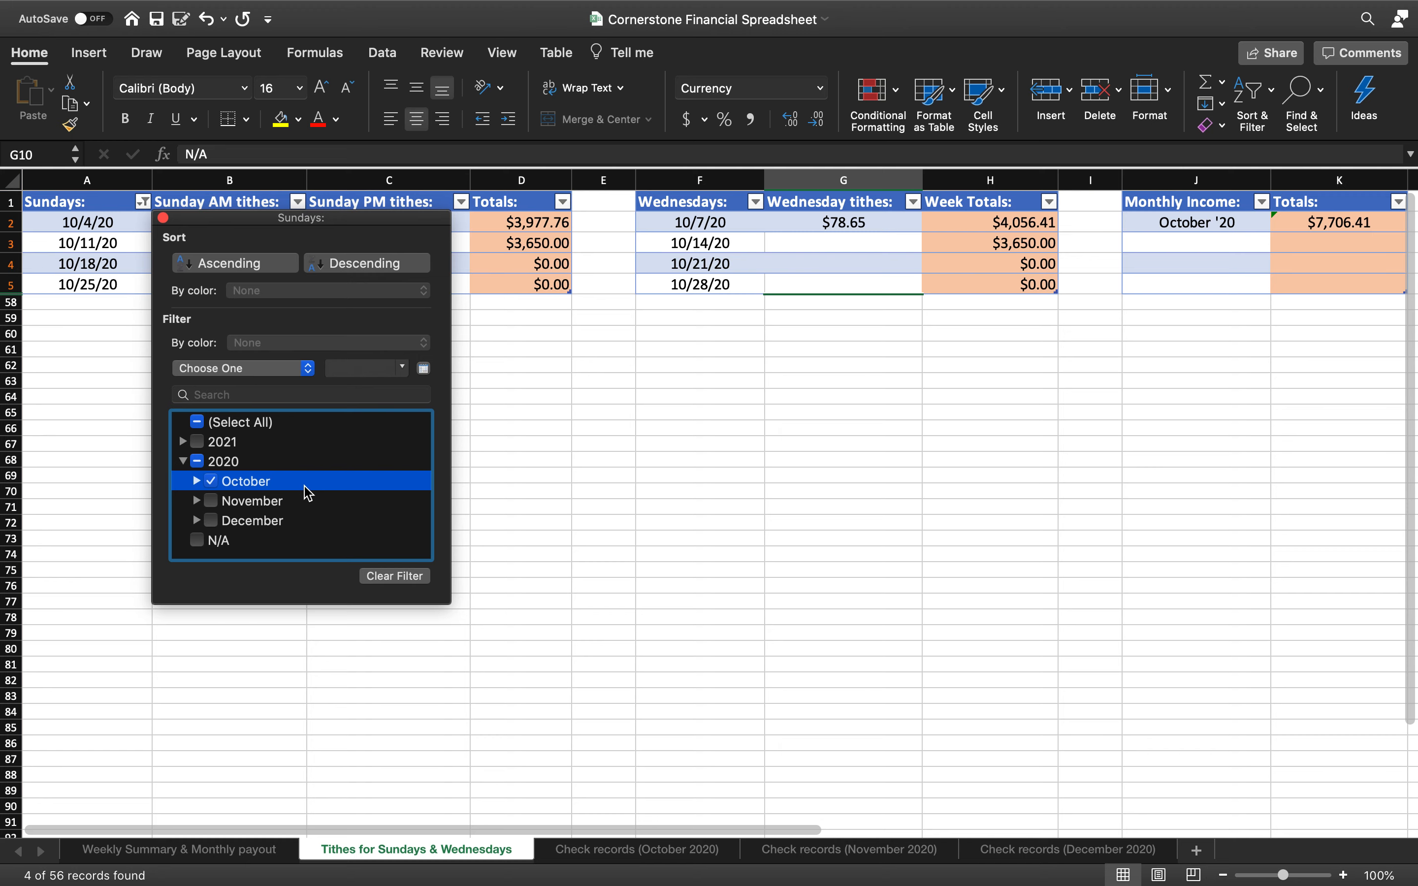
{"action": "left_click", "coordinate": [213, 504]}
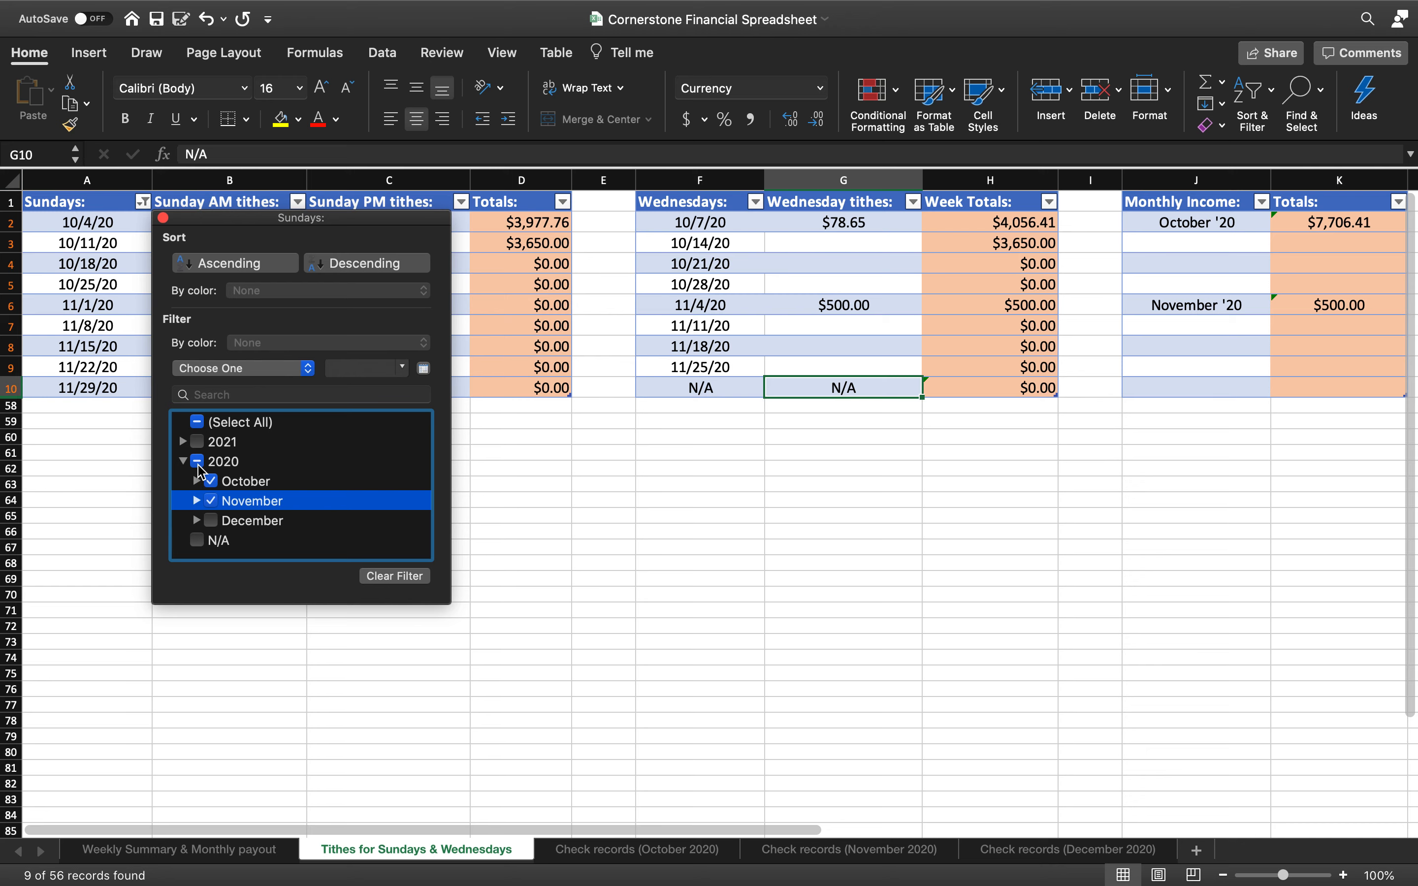
{"action": "left_click", "coordinate": [198, 462]}
{"action": "left_click", "coordinate": [197, 462]}
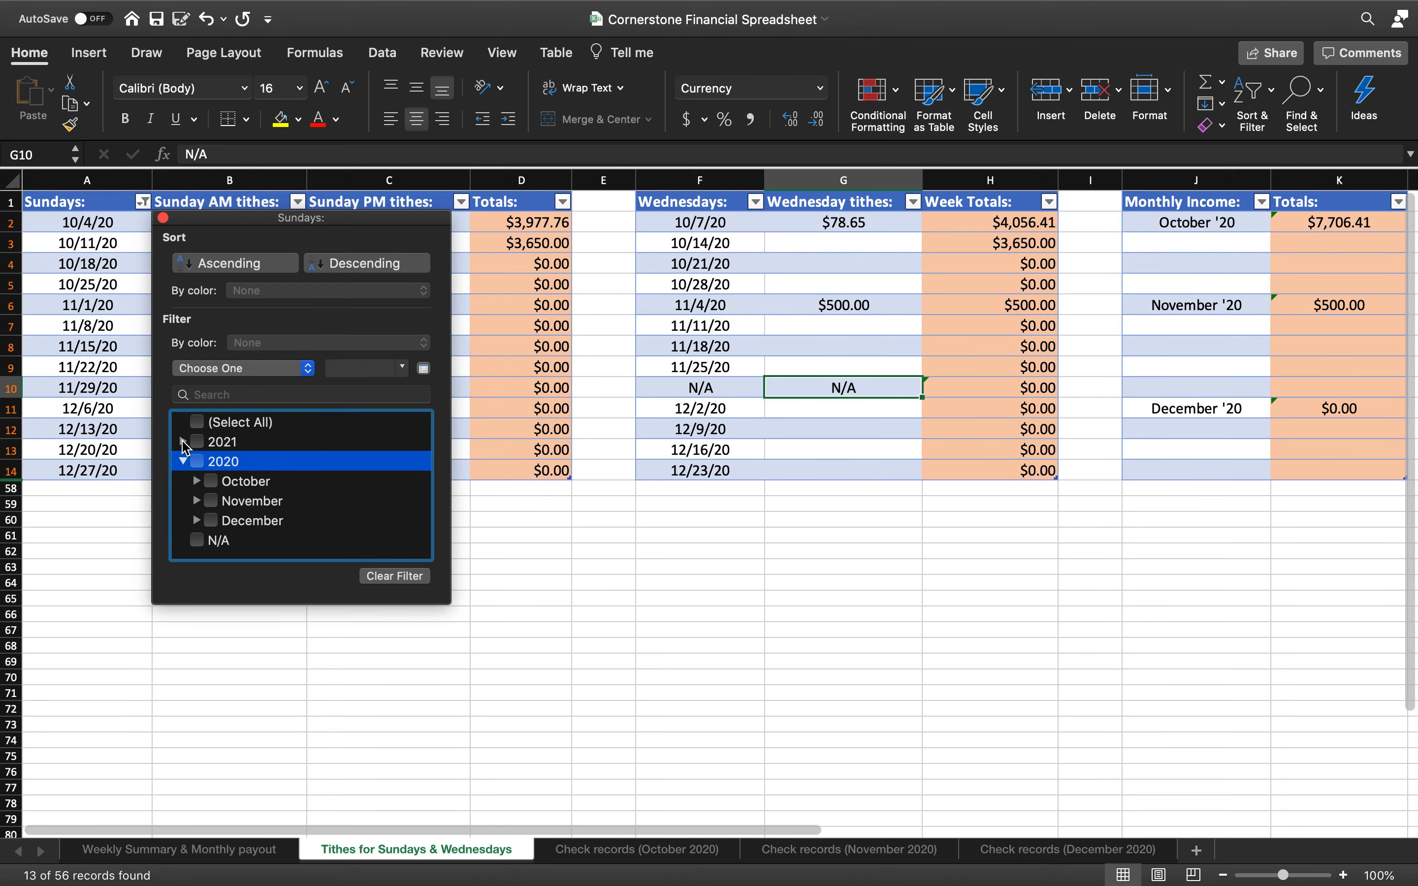
{"action": "left_click", "coordinate": [183, 443]}
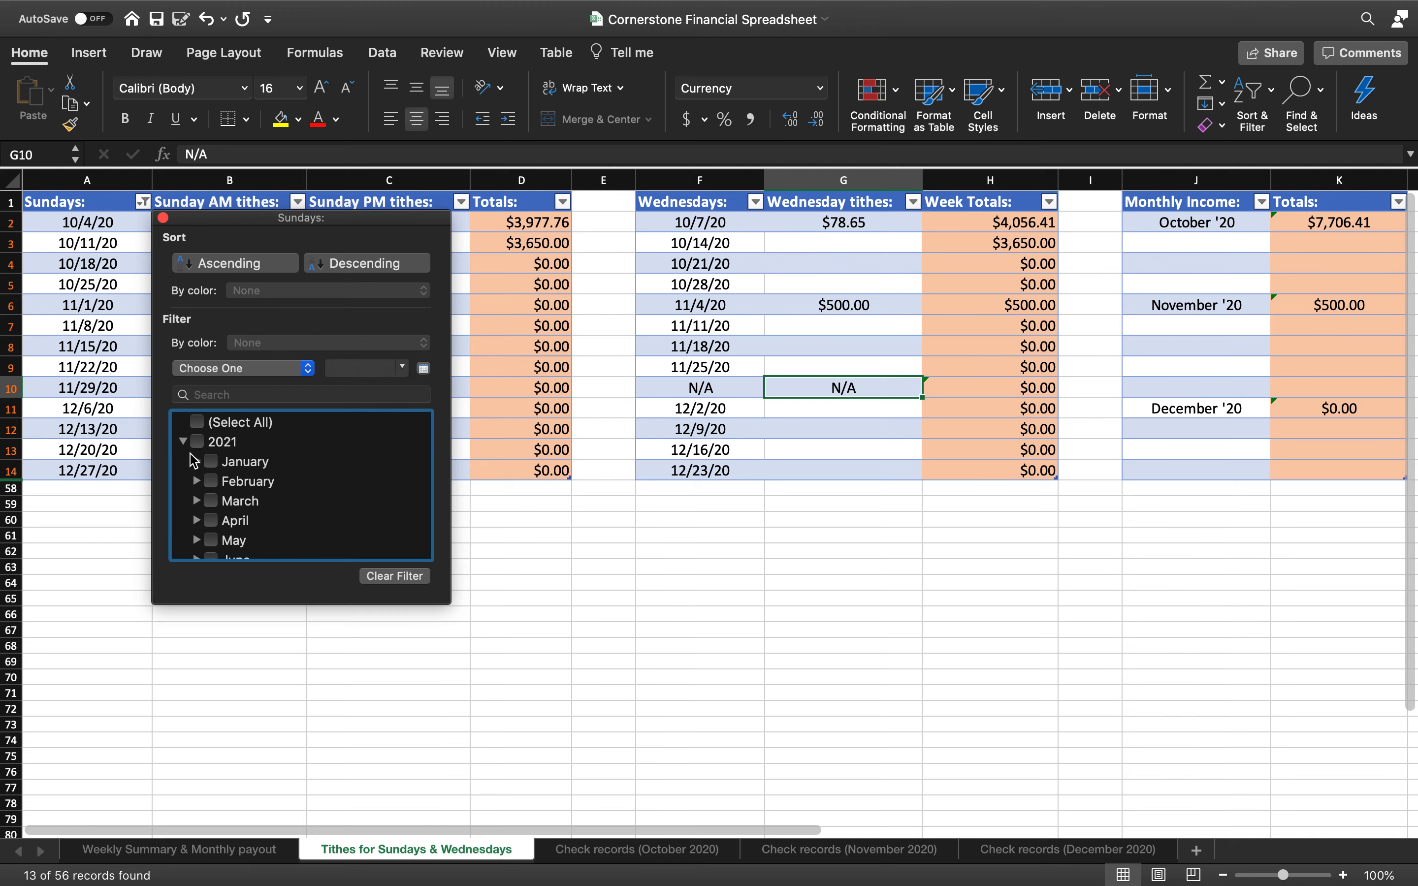
{"action": "left_click", "coordinate": [213, 504]}
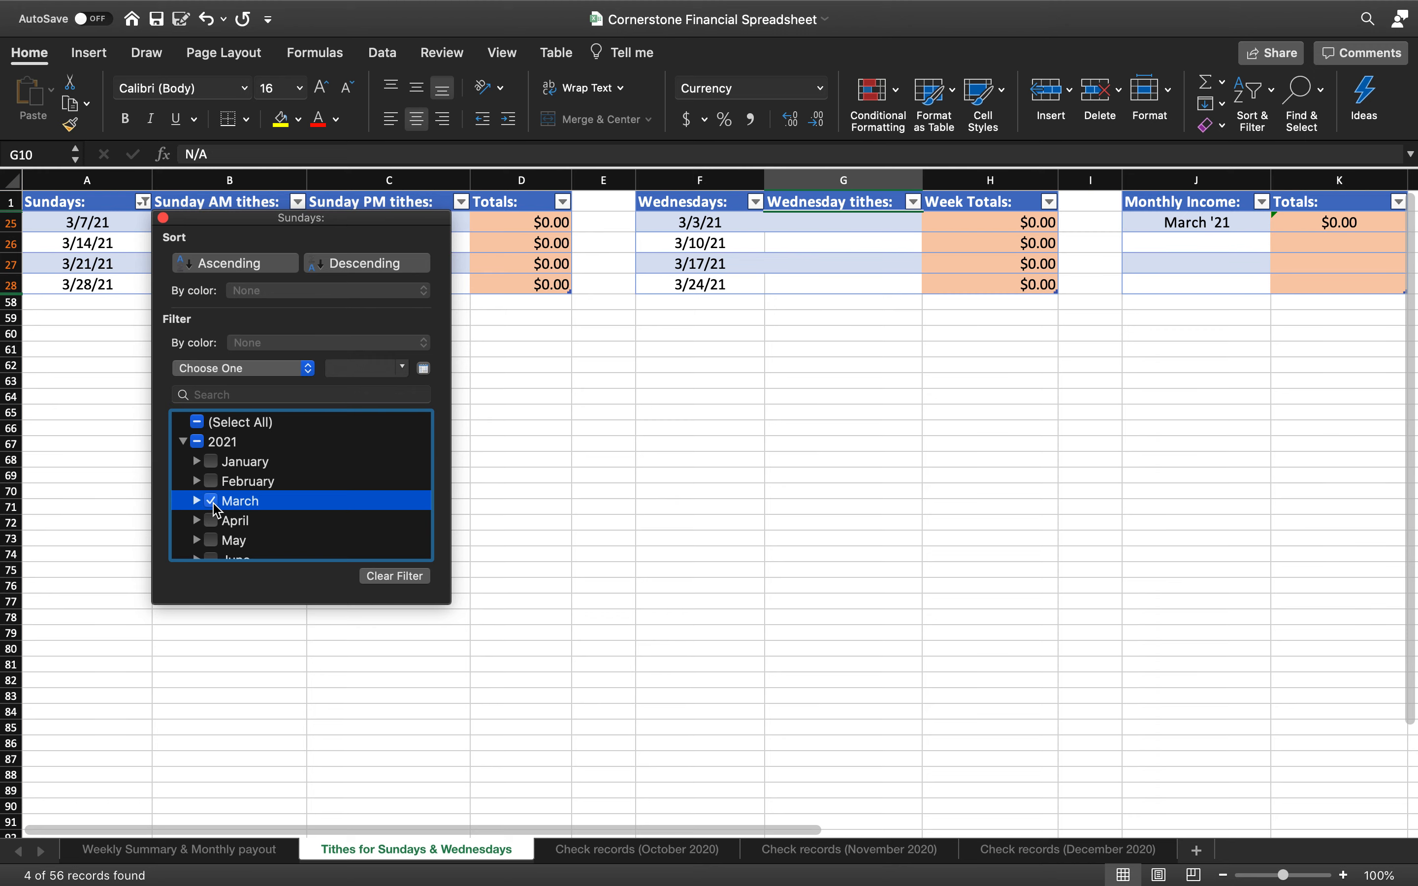
{"action": "left_click", "coordinate": [197, 422]}
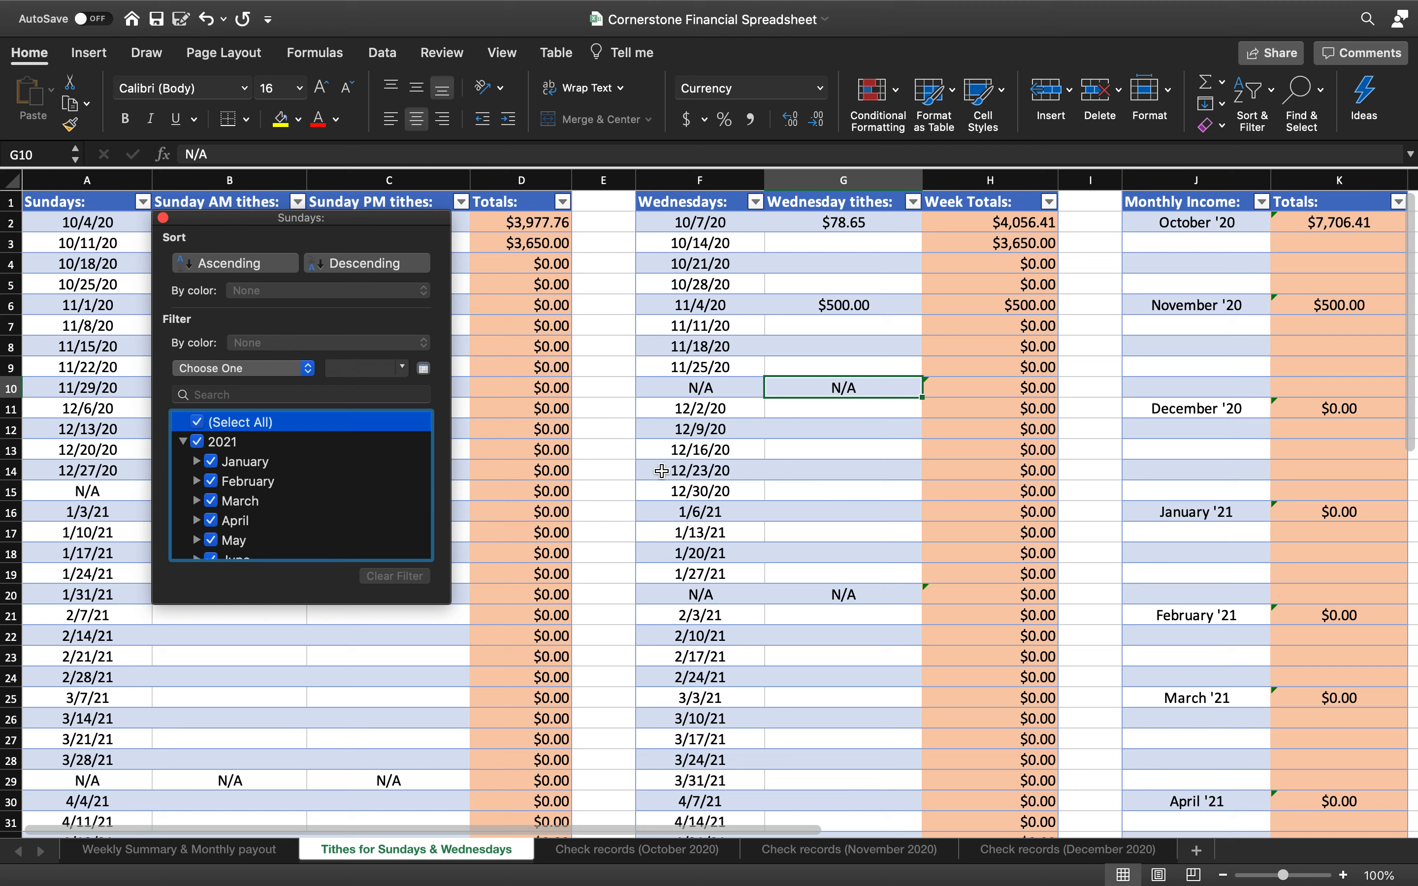
{"action": "scroll", "coordinate": [1104, 410], "scroll_direction": "right", "scroll_amount": 5}
{"action": "scroll", "coordinate": [1106, 413], "scroll_direction": "right", "scroll_amount": 1}
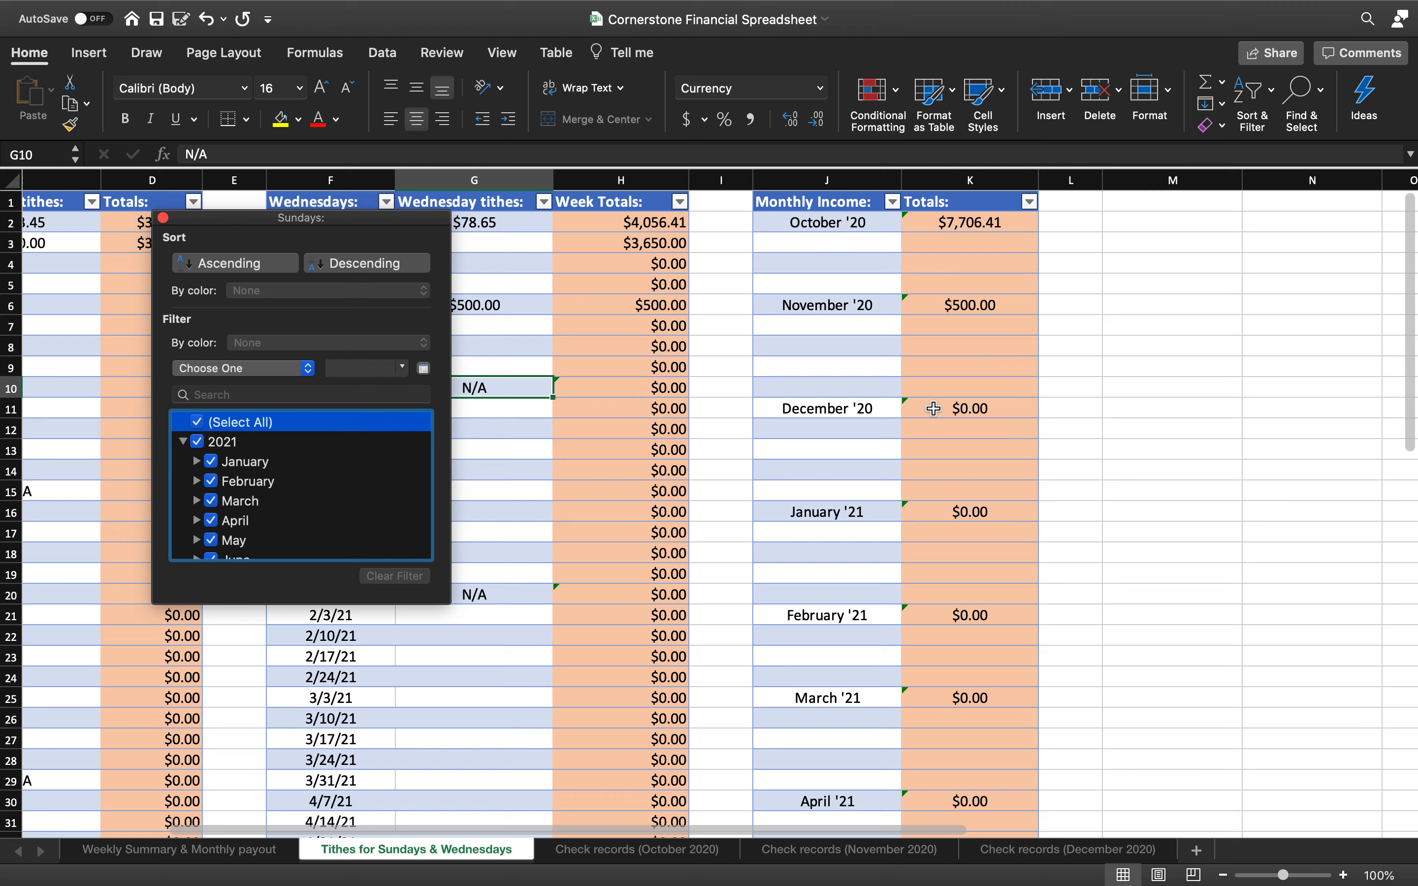
{"action": "left_click", "coordinate": [164, 219]}
Go to the Weekly Summary & Monthly payout sheet
{"action": "scroll", "coordinate": [203, 364], "scroll_direction": "left", "scroll_amount": 6}
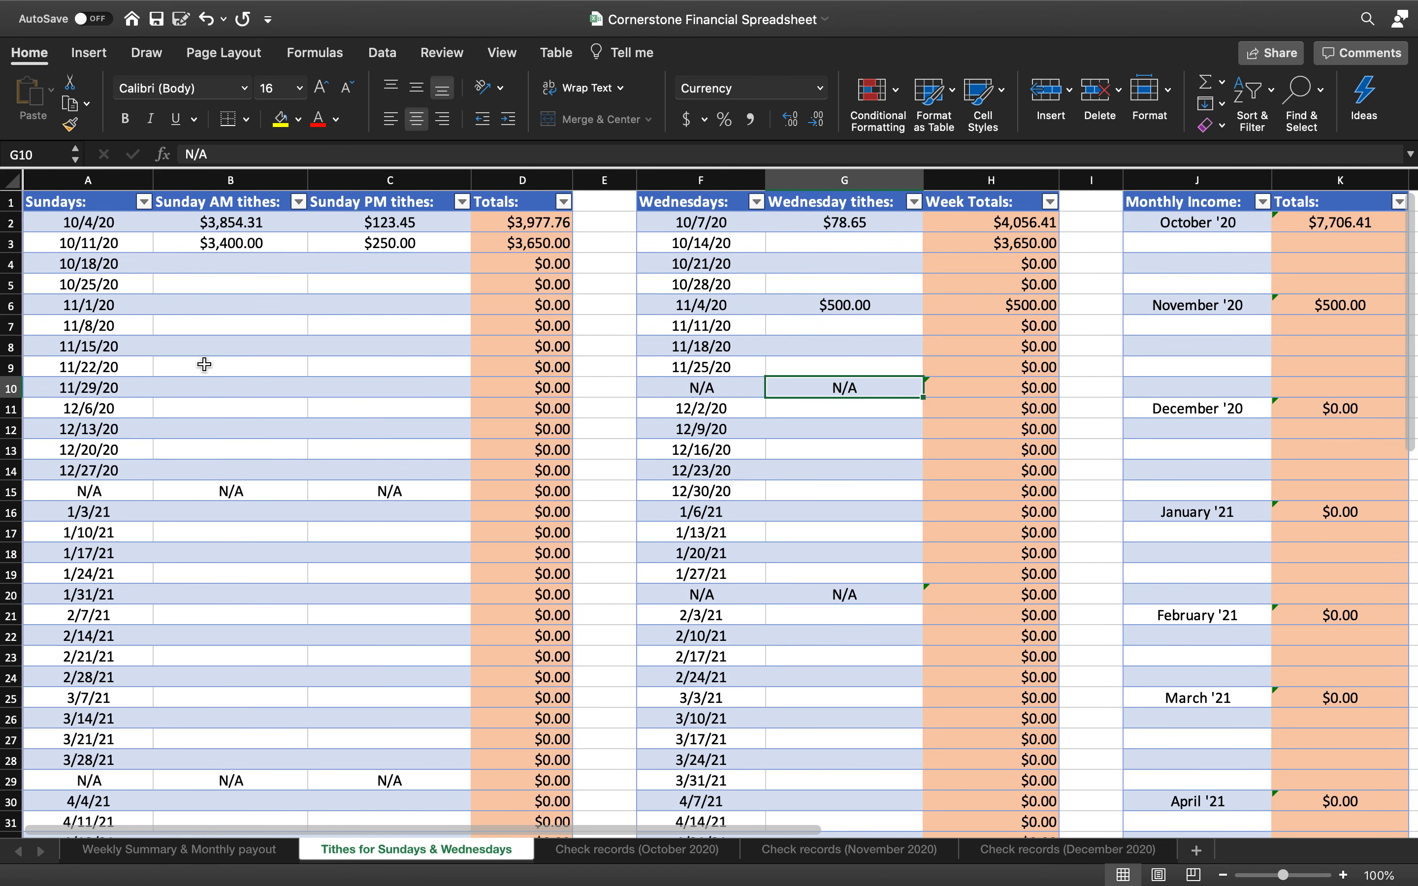
{"action": "scroll", "coordinate": [204, 364], "scroll_direction": "right", "scroll_amount": 6}
{"action": "scroll", "coordinate": [204, 365], "scroll_direction": "right", "scroll_amount": 2}
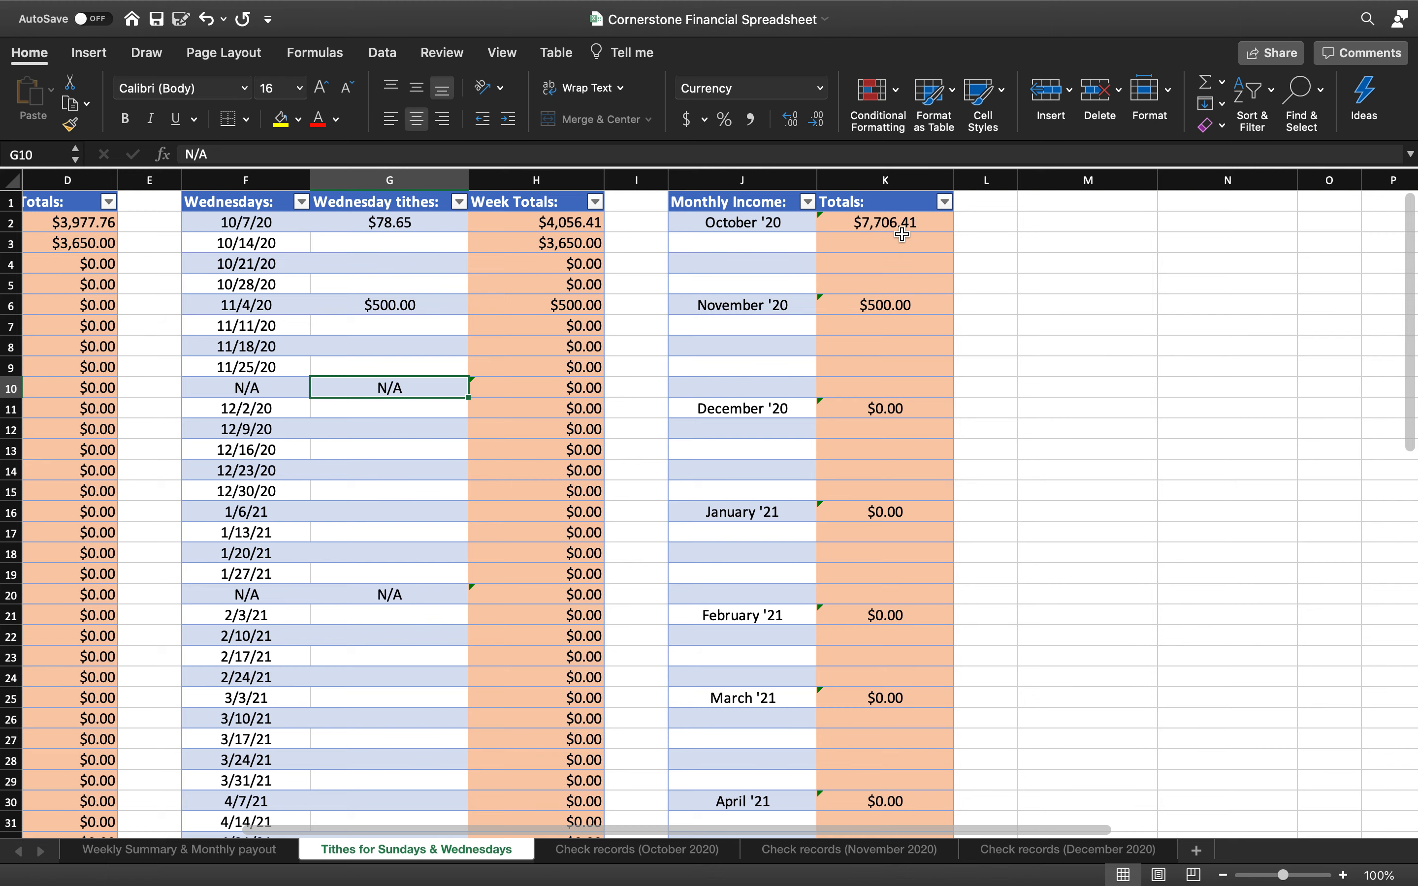
{"action": "scroll", "coordinate": [696, 390], "scroll_direction": "left", "scroll_amount": 5}
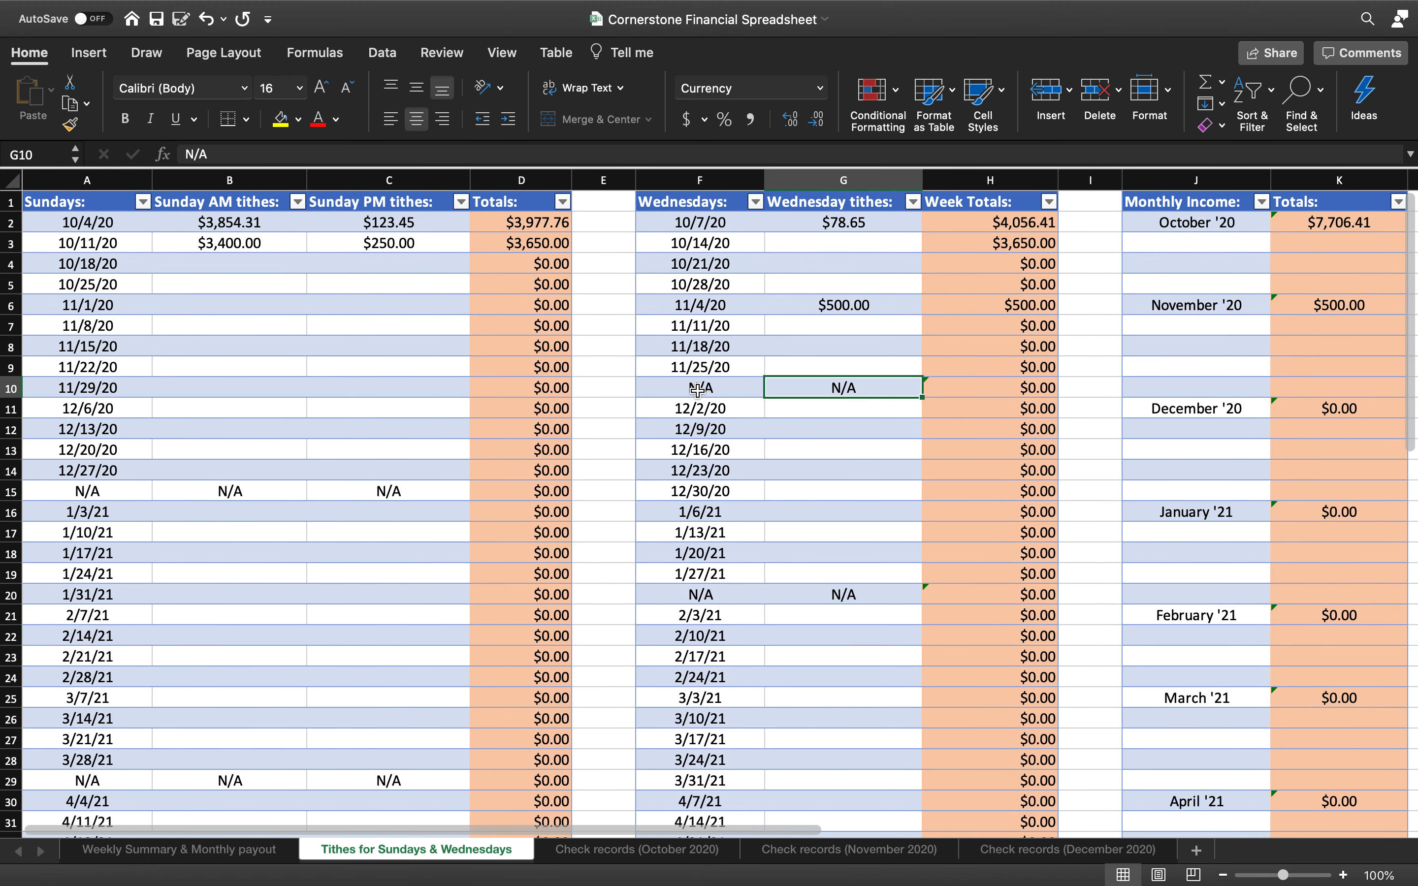
{"action": "left_click", "coordinate": [219, 858]}
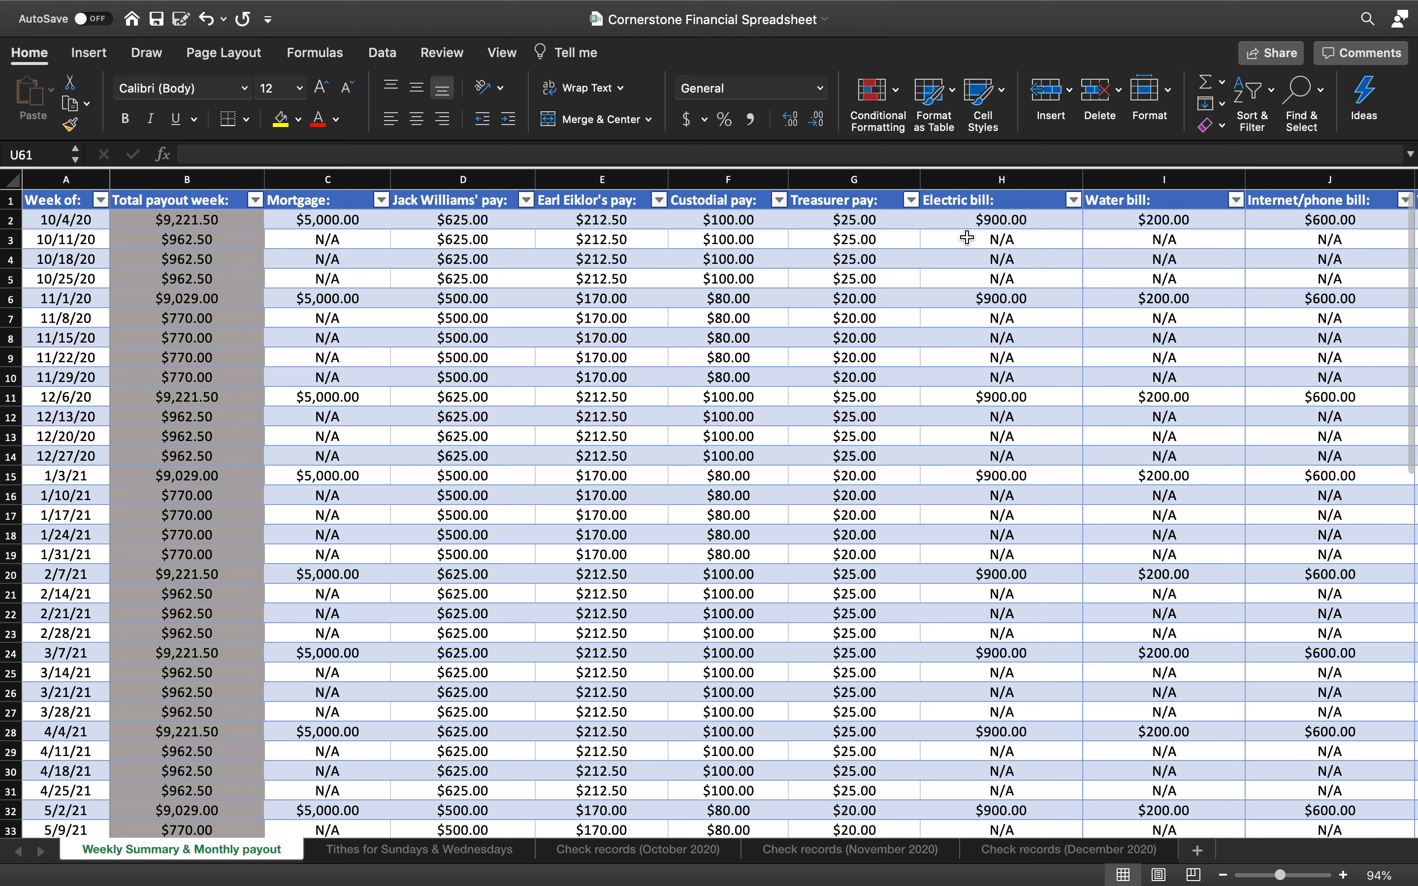
{"action": "scroll", "coordinate": [827, 228], "scroll_direction": "right", "scroll_amount": 15}
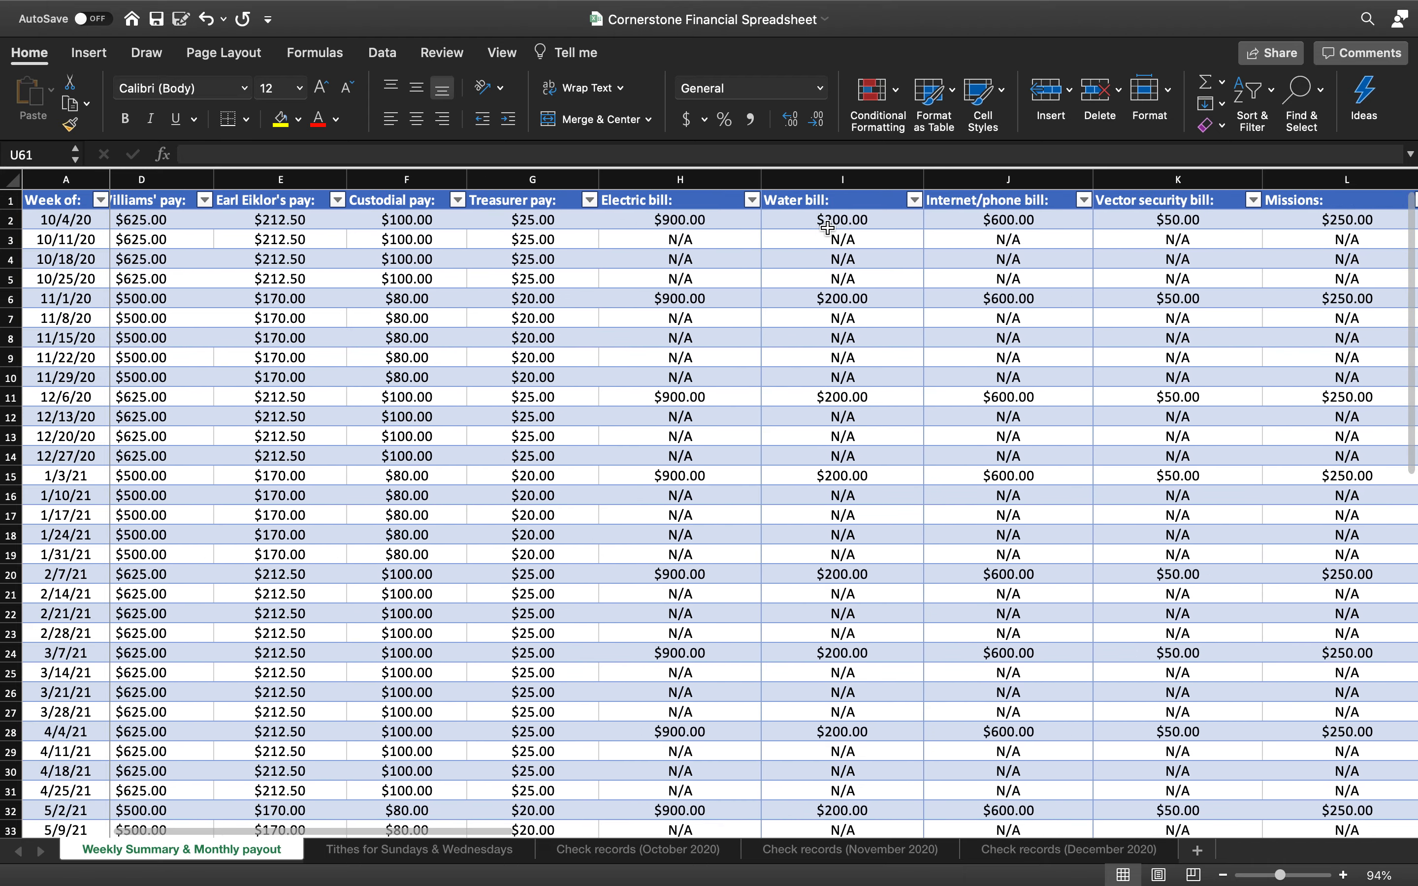
{"action": "scroll", "coordinate": [827, 228], "scroll_direction": "right", "scroll_amount": 3}
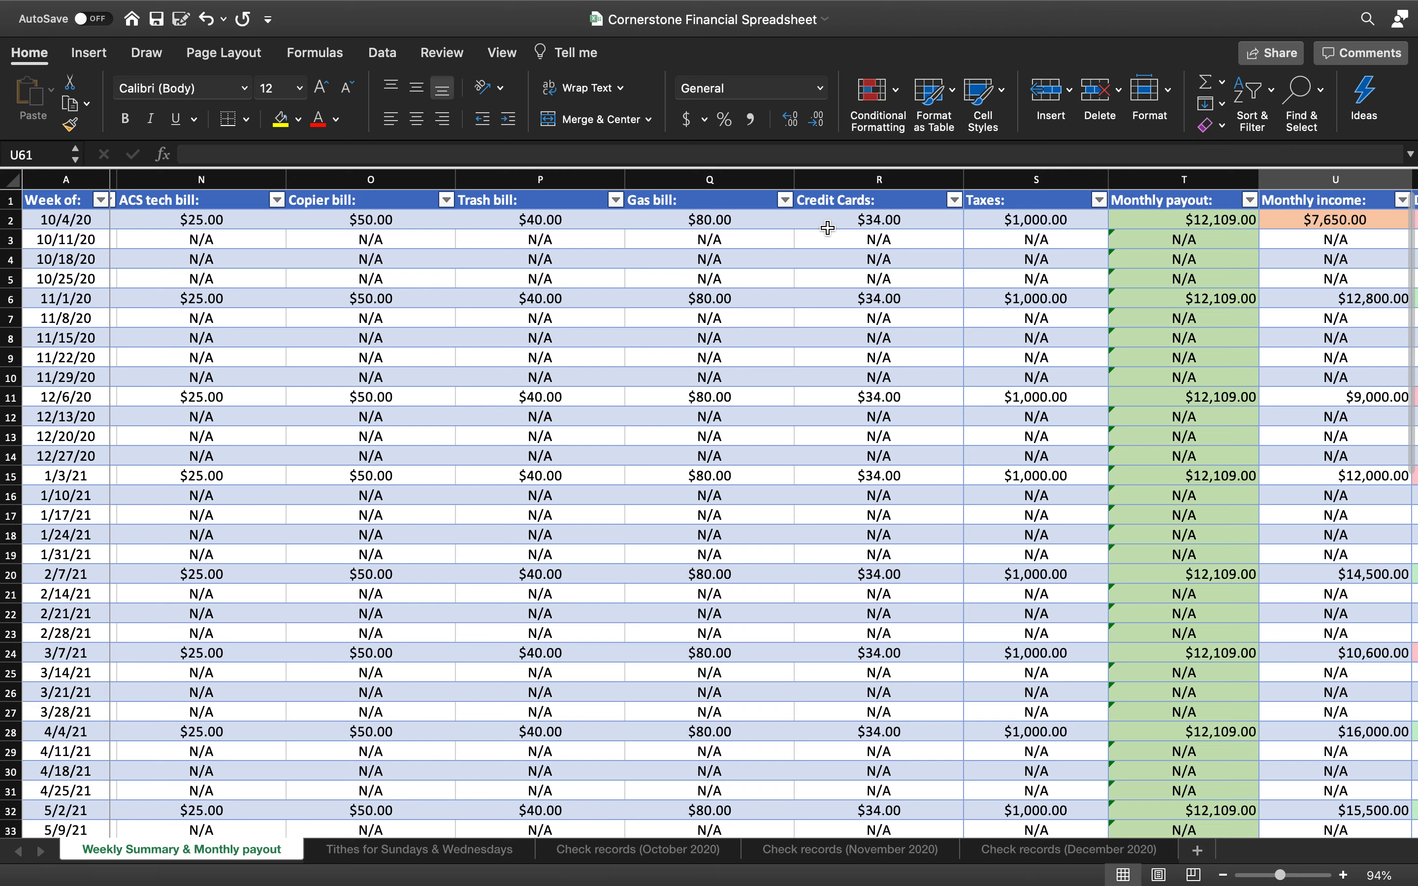
{"action": "scroll", "coordinate": [827, 228], "scroll_direction": "left", "scroll_amount": 5}
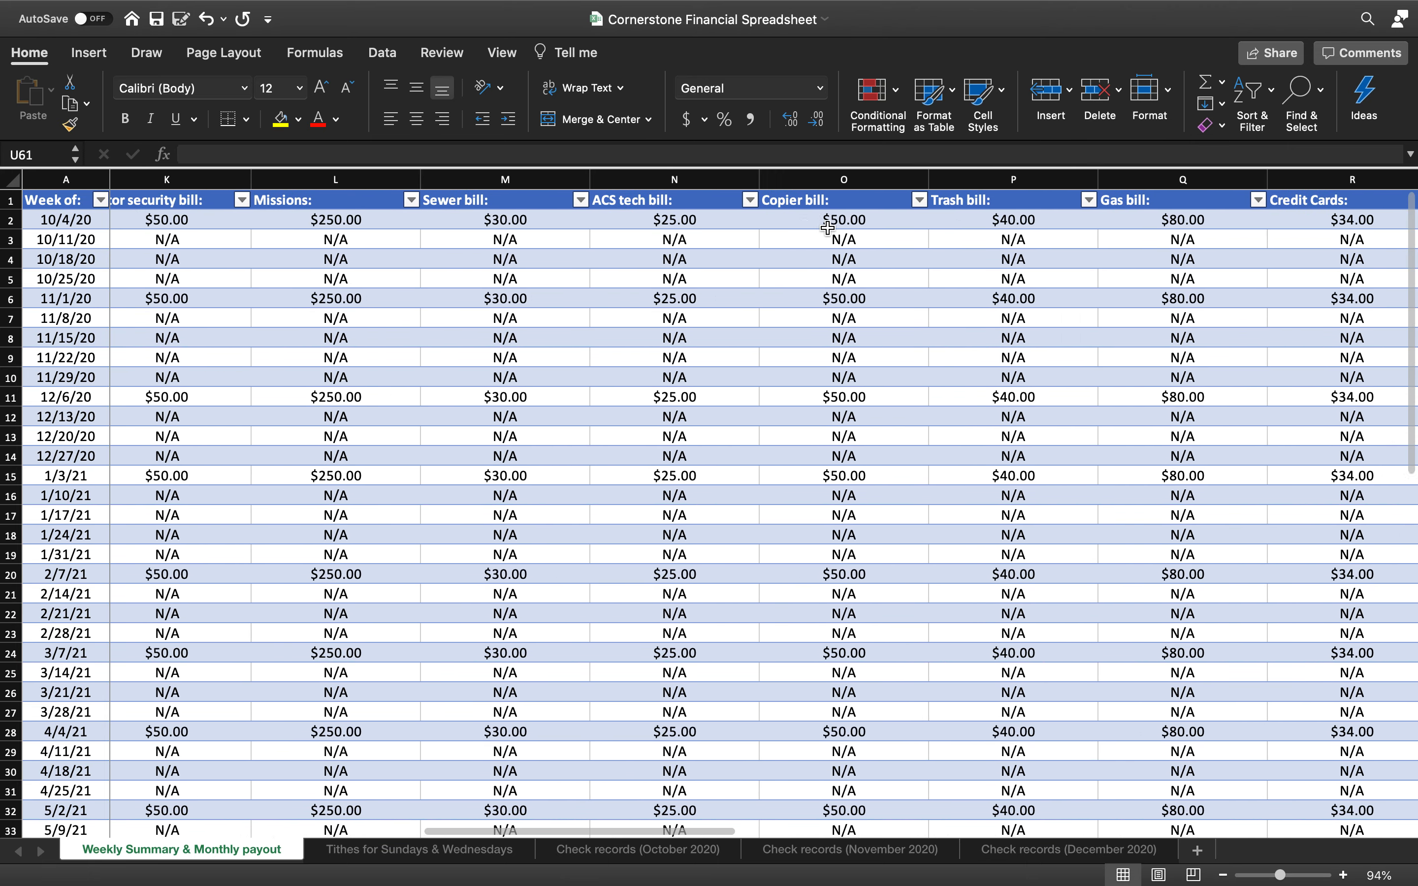
{"action": "scroll", "coordinate": [826, 228], "scroll_direction": "left", "scroll_amount": 3}
{"action": "scroll", "coordinate": [828, 228], "scroll_direction": "left", "scroll_amount": 10}
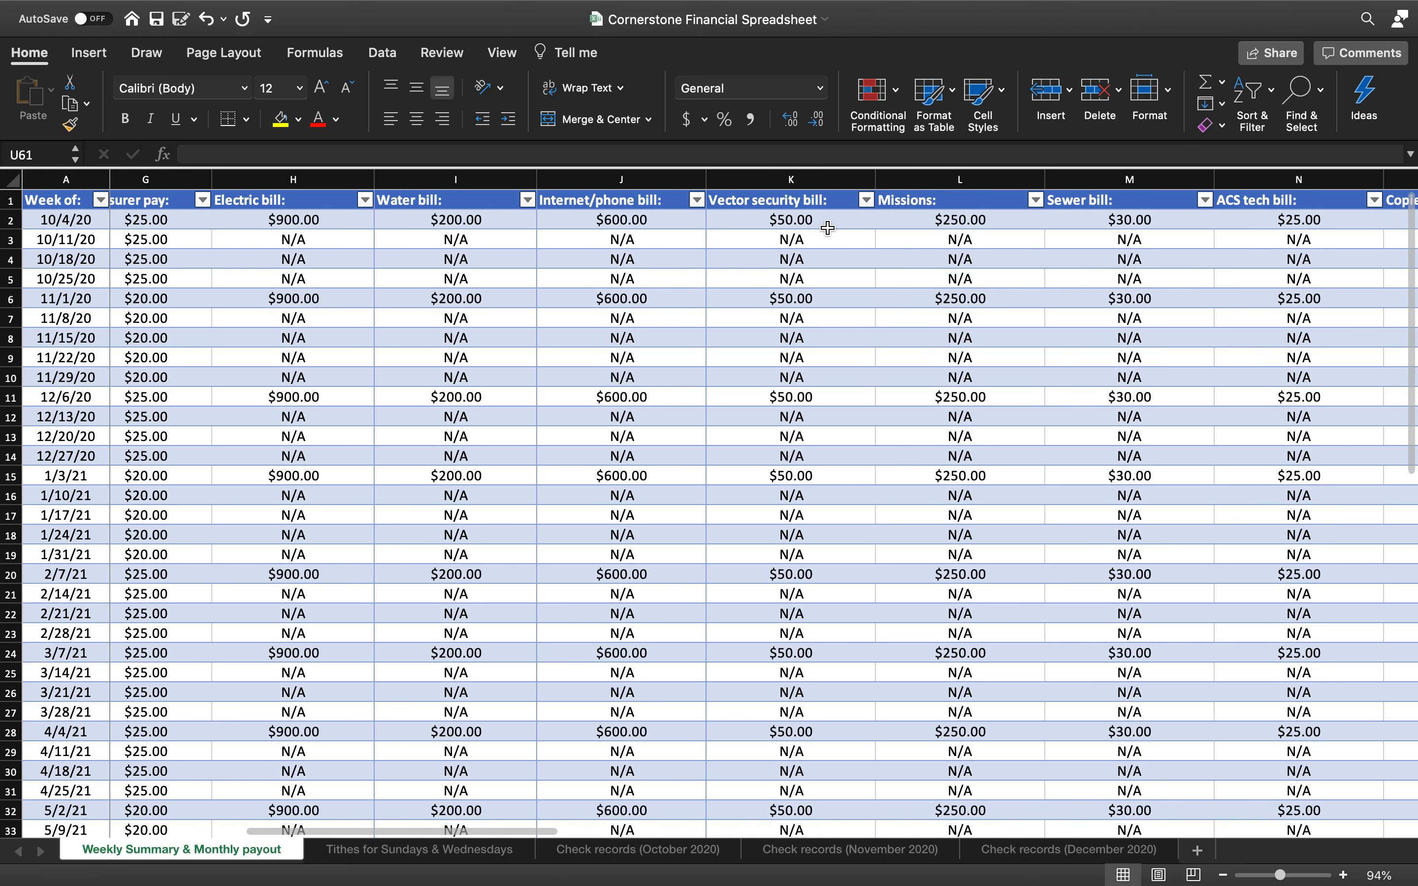
{"action": "scroll", "coordinate": [828, 227], "scroll_direction": "left", "scroll_amount": 5}
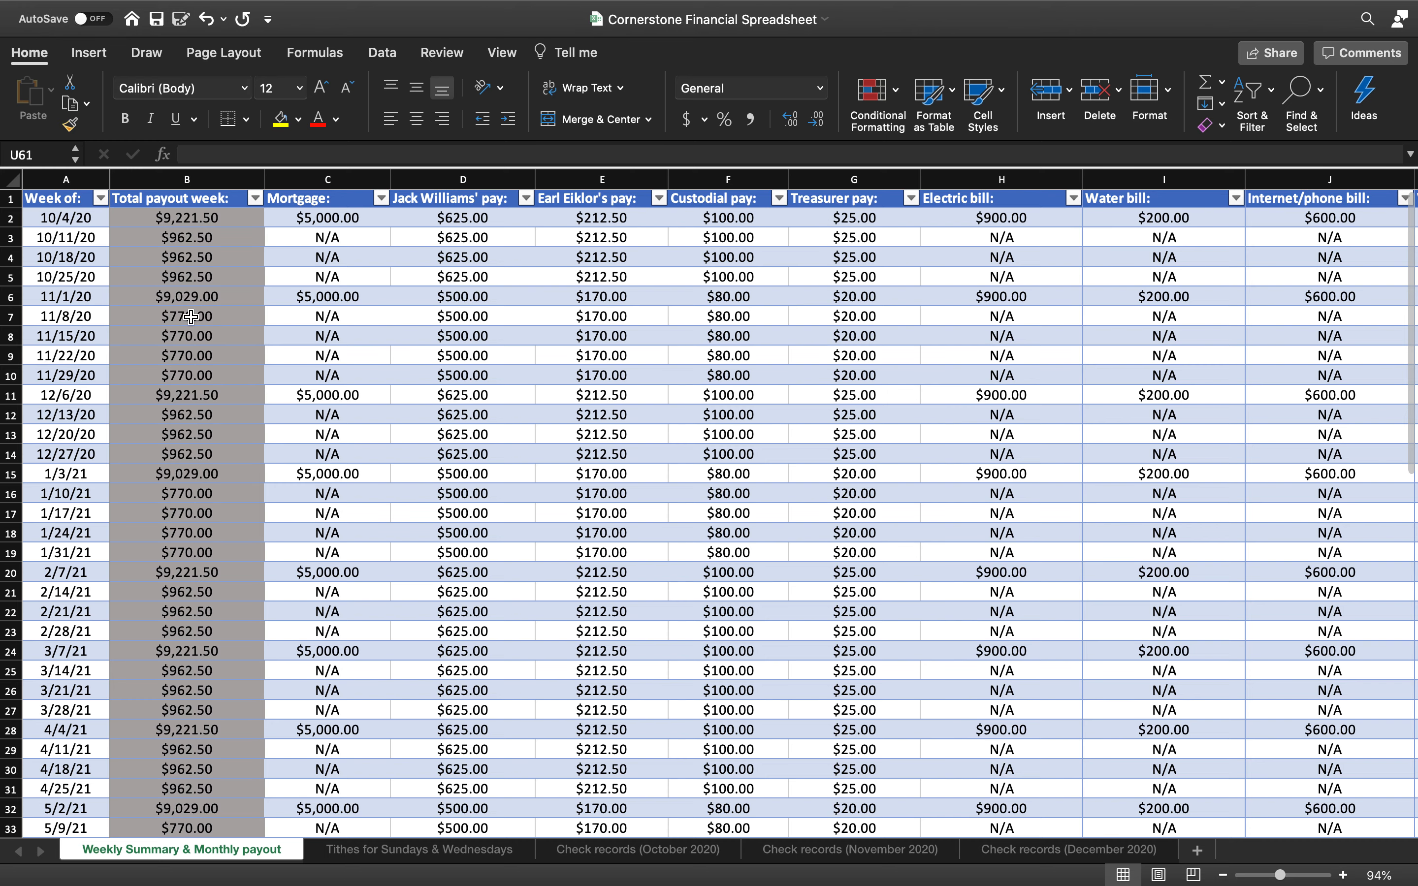
{"action": "scroll", "coordinate": [620, 582], "scroll_direction": "right", "scroll_amount": 10}
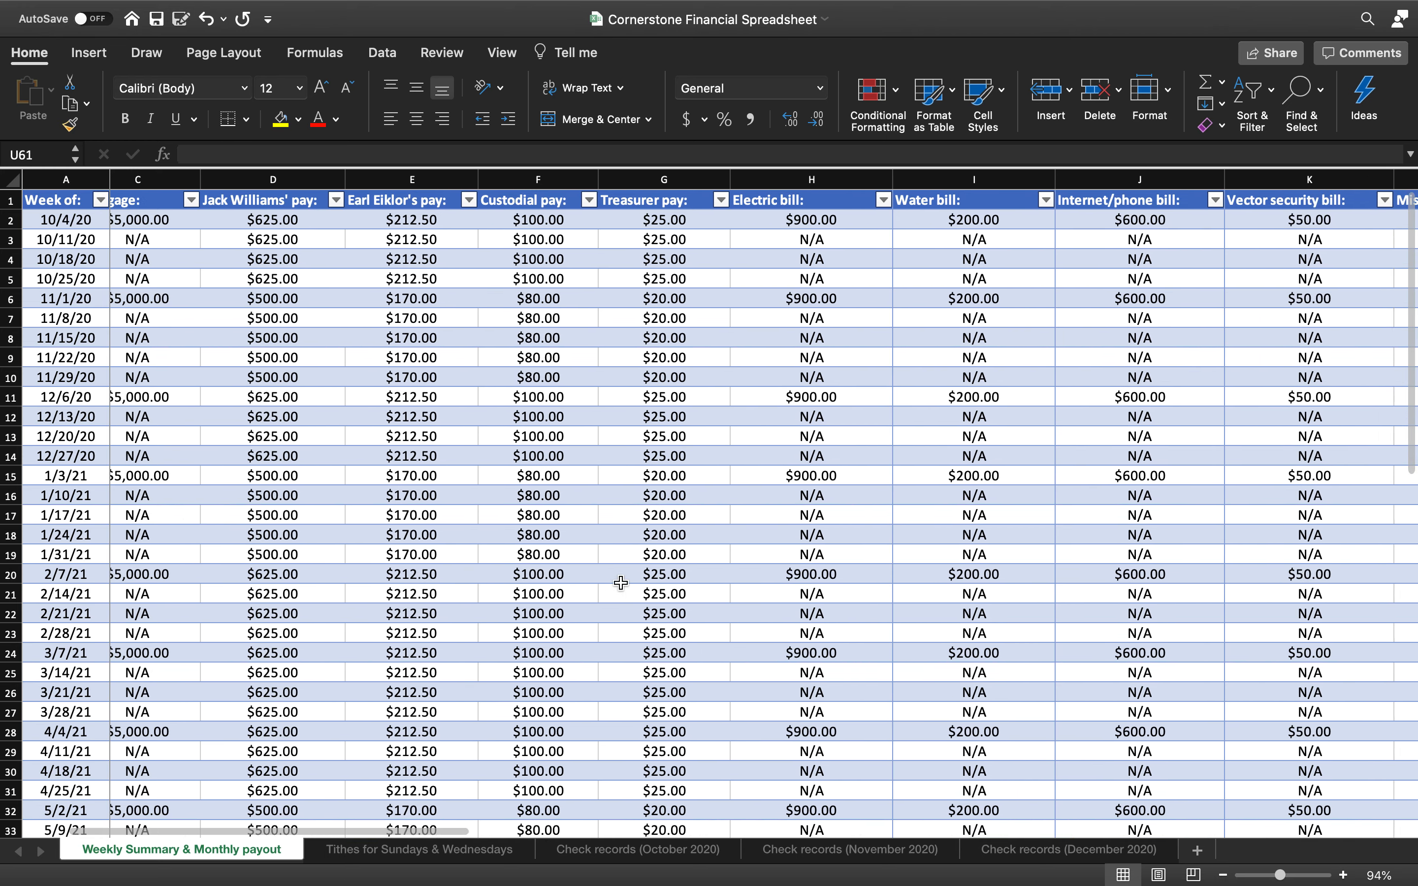
{"action": "scroll", "coordinate": [620, 581], "scroll_direction": "right", "scroll_amount": 10}
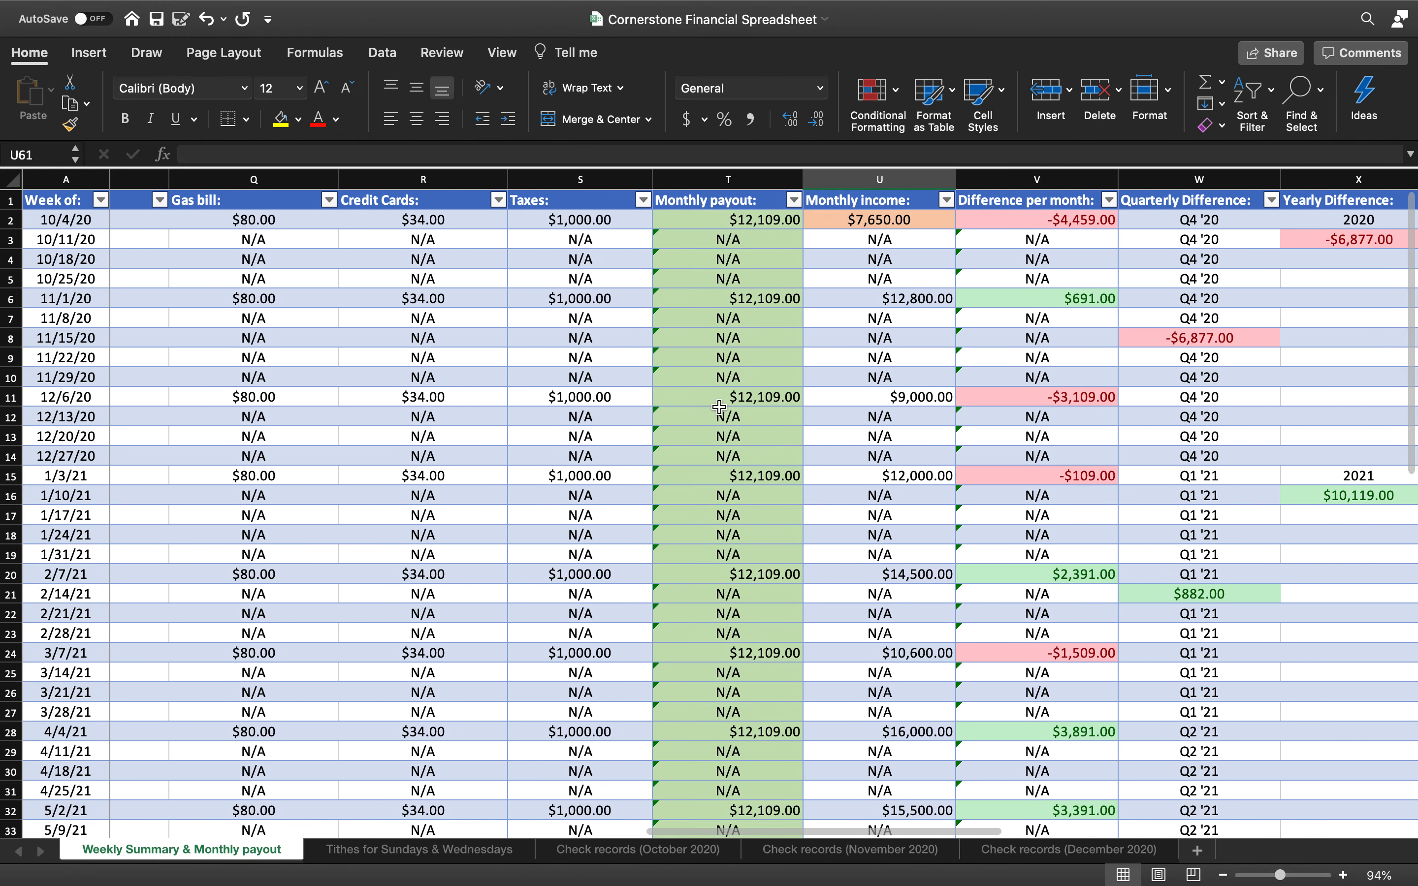
{"action": "scroll", "coordinate": [770, 293], "scroll_direction": "right", "scroll_amount": 2}
{"action": "scroll", "coordinate": [769, 293], "scroll_direction": "right", "scroll_amount": 2}
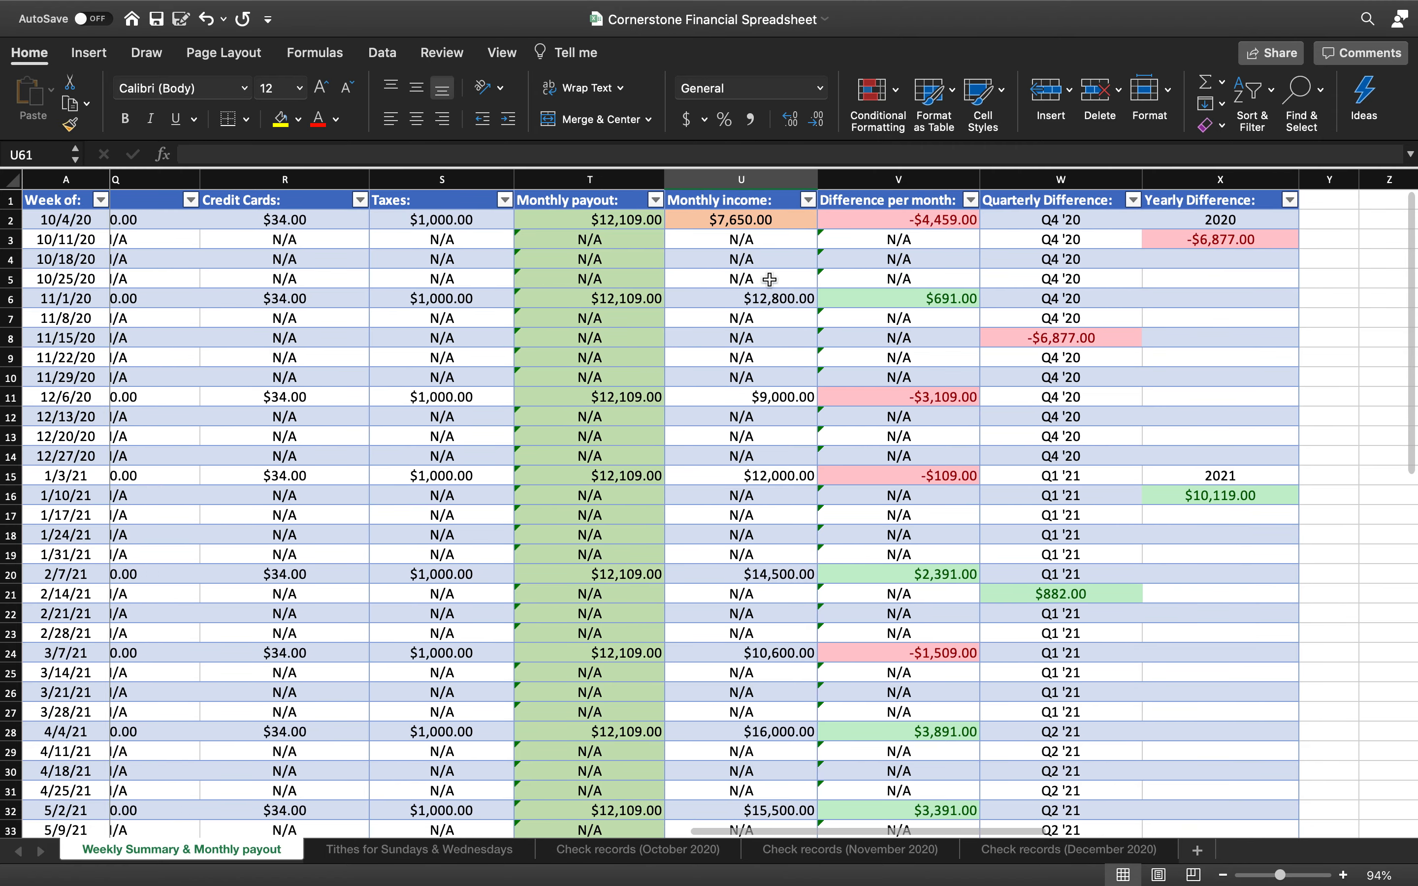
Set the $7,650.00 monthly income cell U2 to No Fill, removing its orange highlight
{"action": "left_click", "coordinate": [777, 221]}
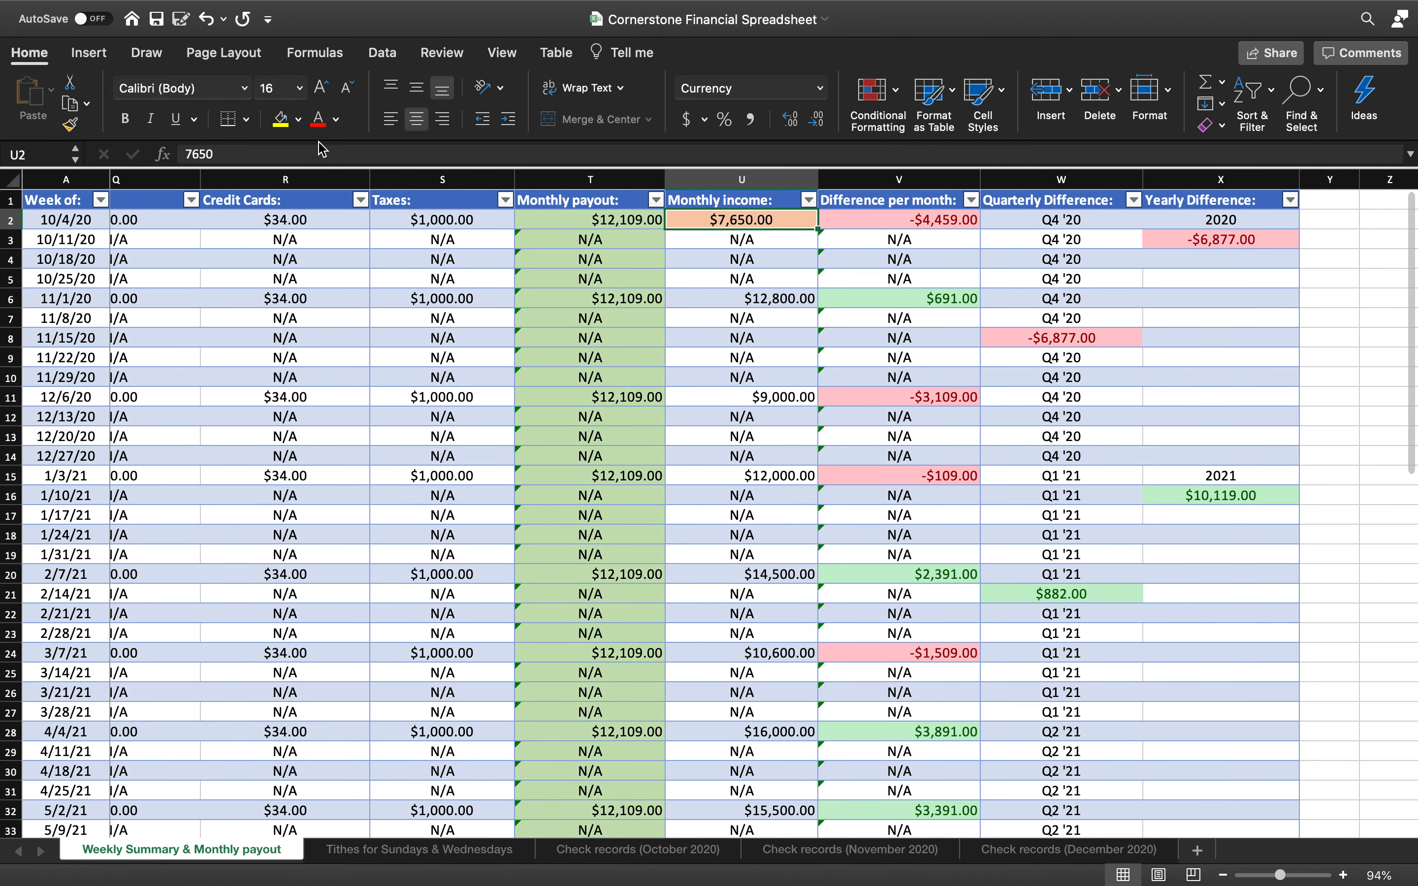
{"action": "left_click", "coordinate": [298, 119]}
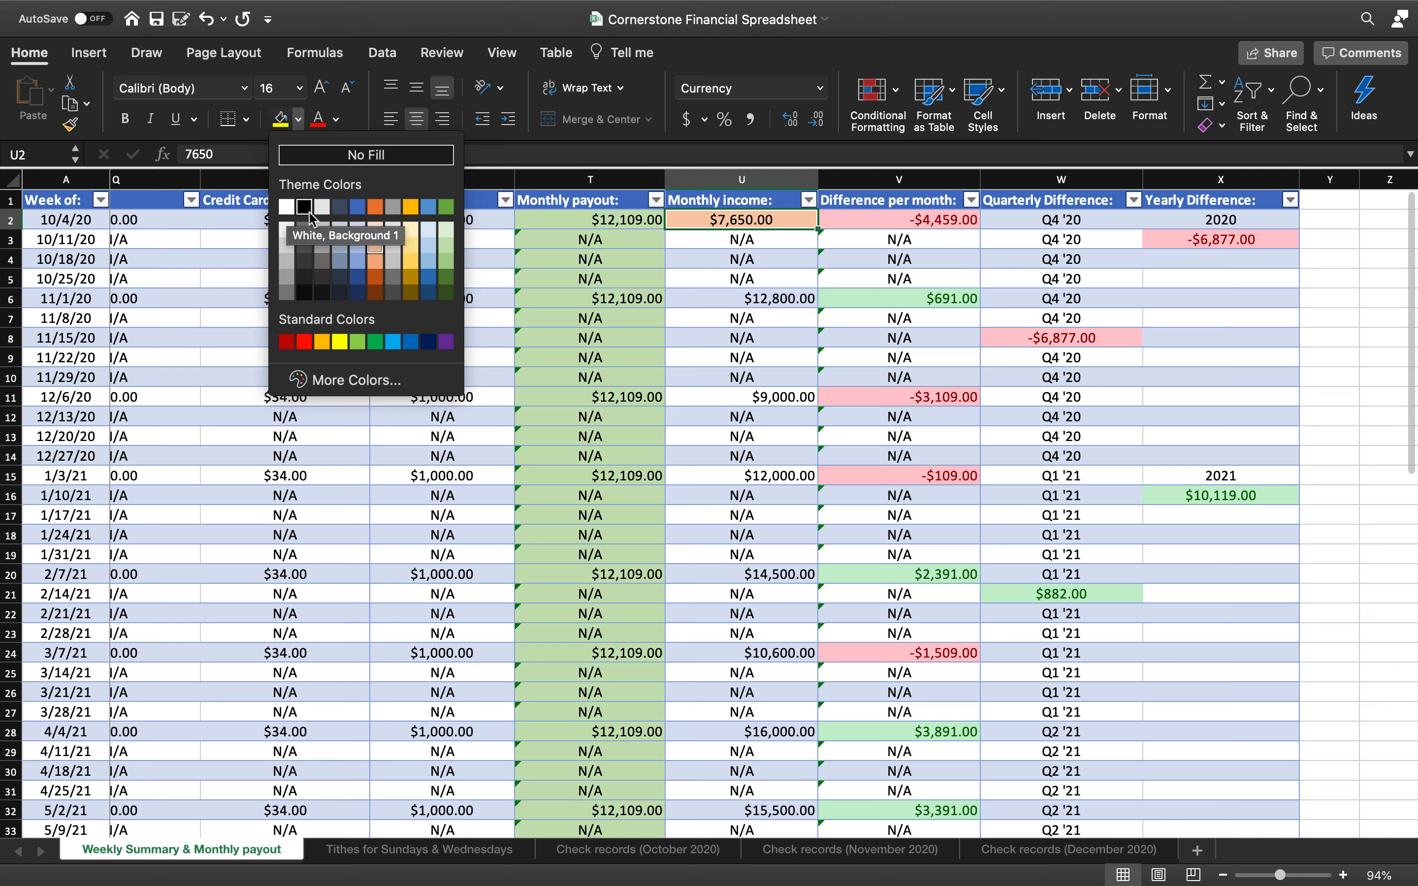
{"action": "left_click", "coordinate": [432, 169]}
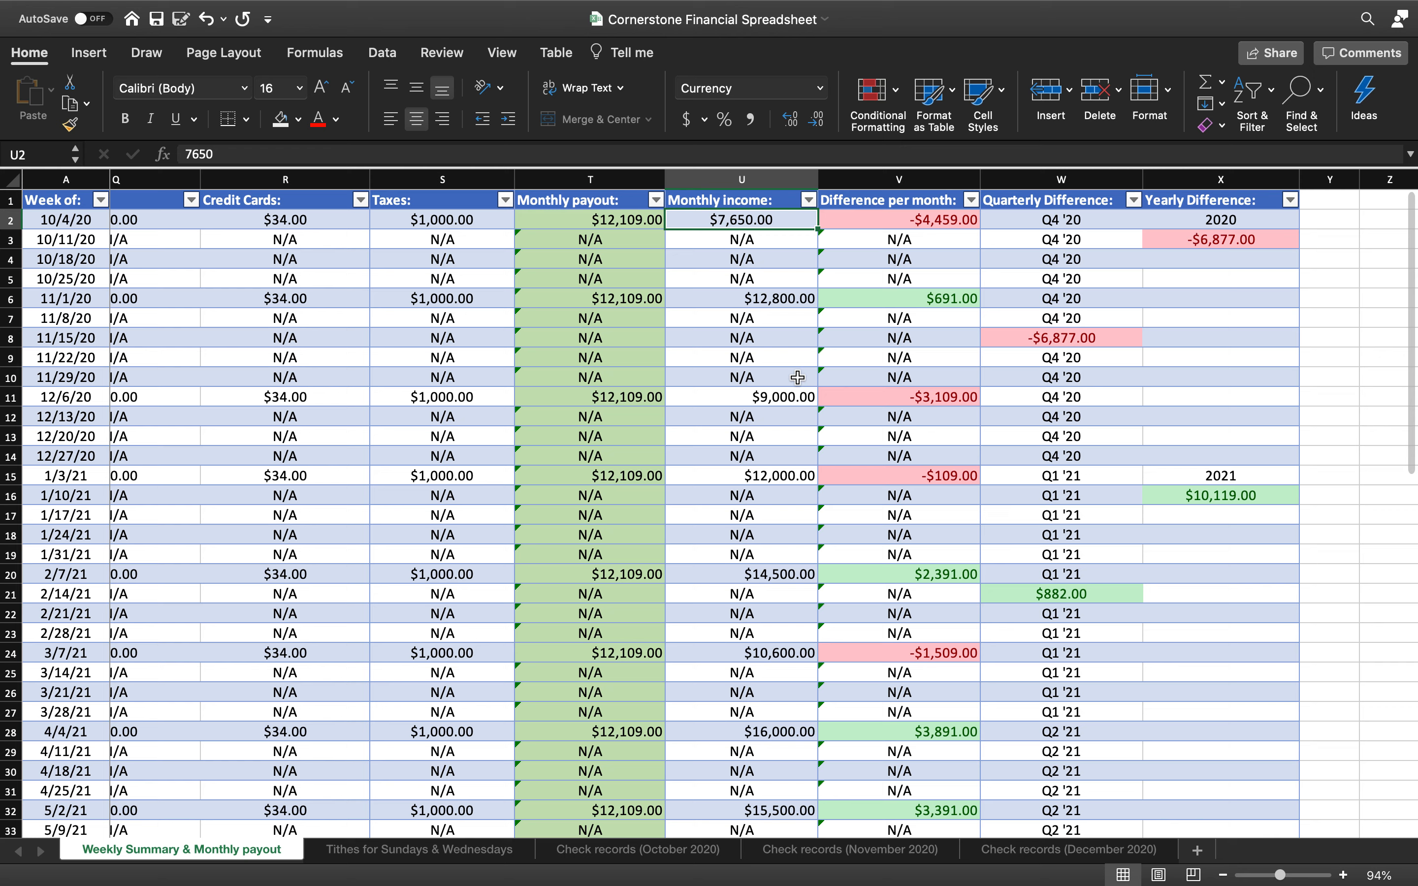
{"action": "left_click", "coordinate": [732, 258]}
{"action": "left_click", "coordinate": [766, 219]}
Align U2's $7,650.00 to the right, matching the Monthly income column
{"action": "left_click", "coordinate": [443, 119]}
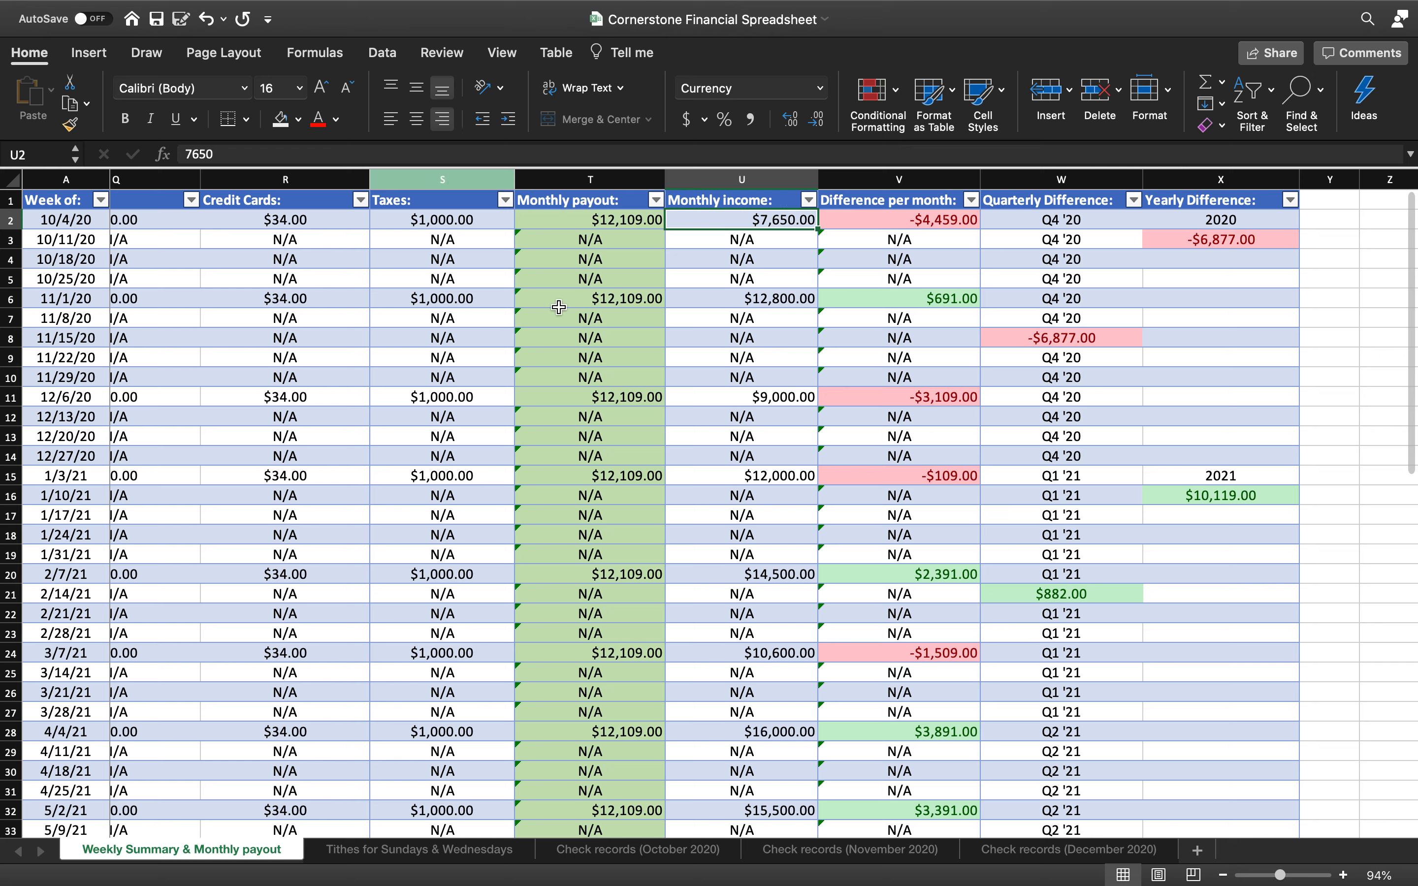
{"action": "left_click", "coordinate": [761, 517]}
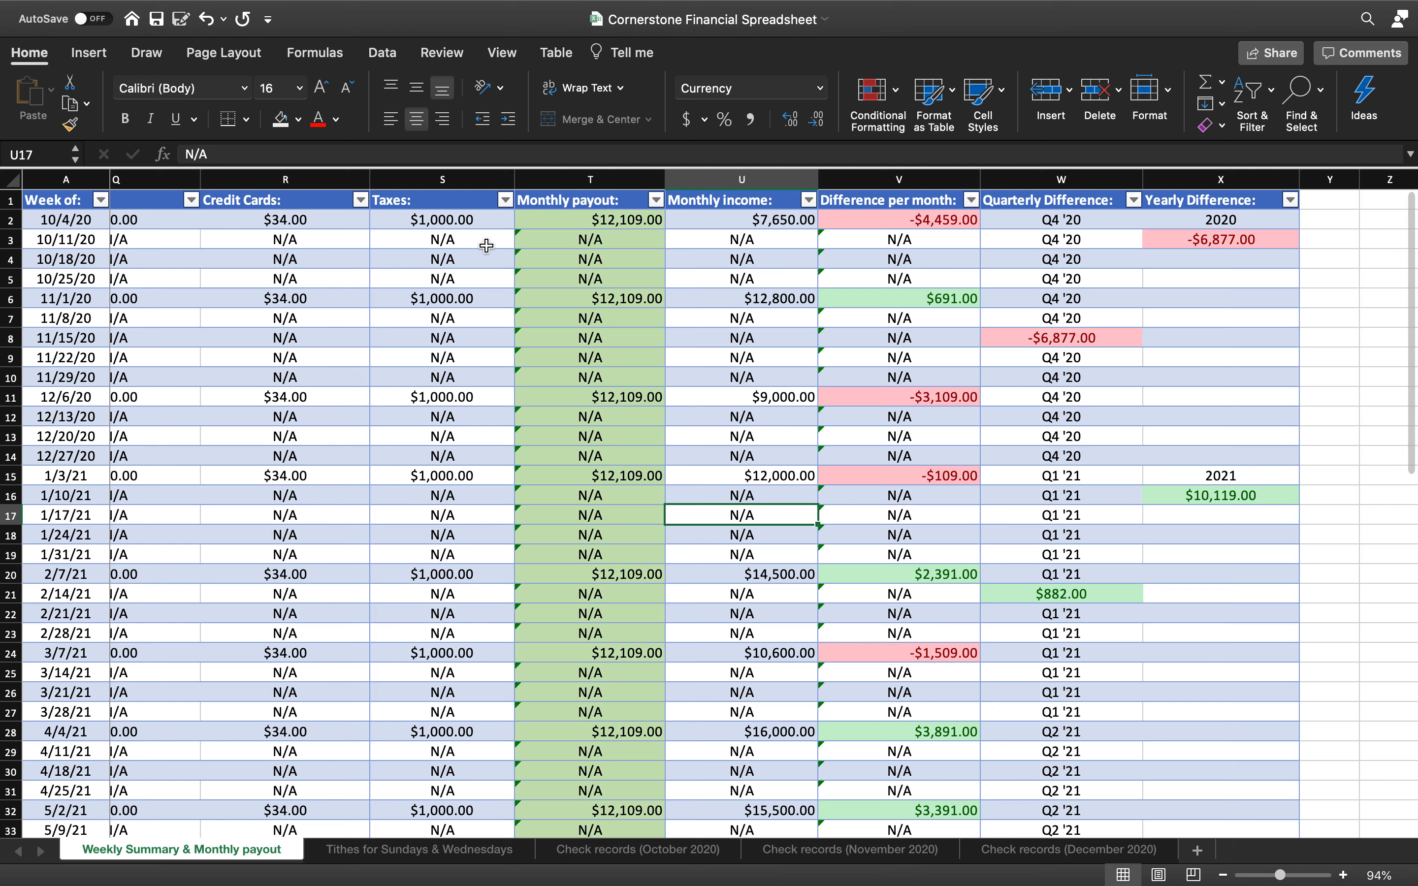
{"action": "scroll", "coordinate": [487, 246], "scroll_direction": "left", "scroll_amount": 3}
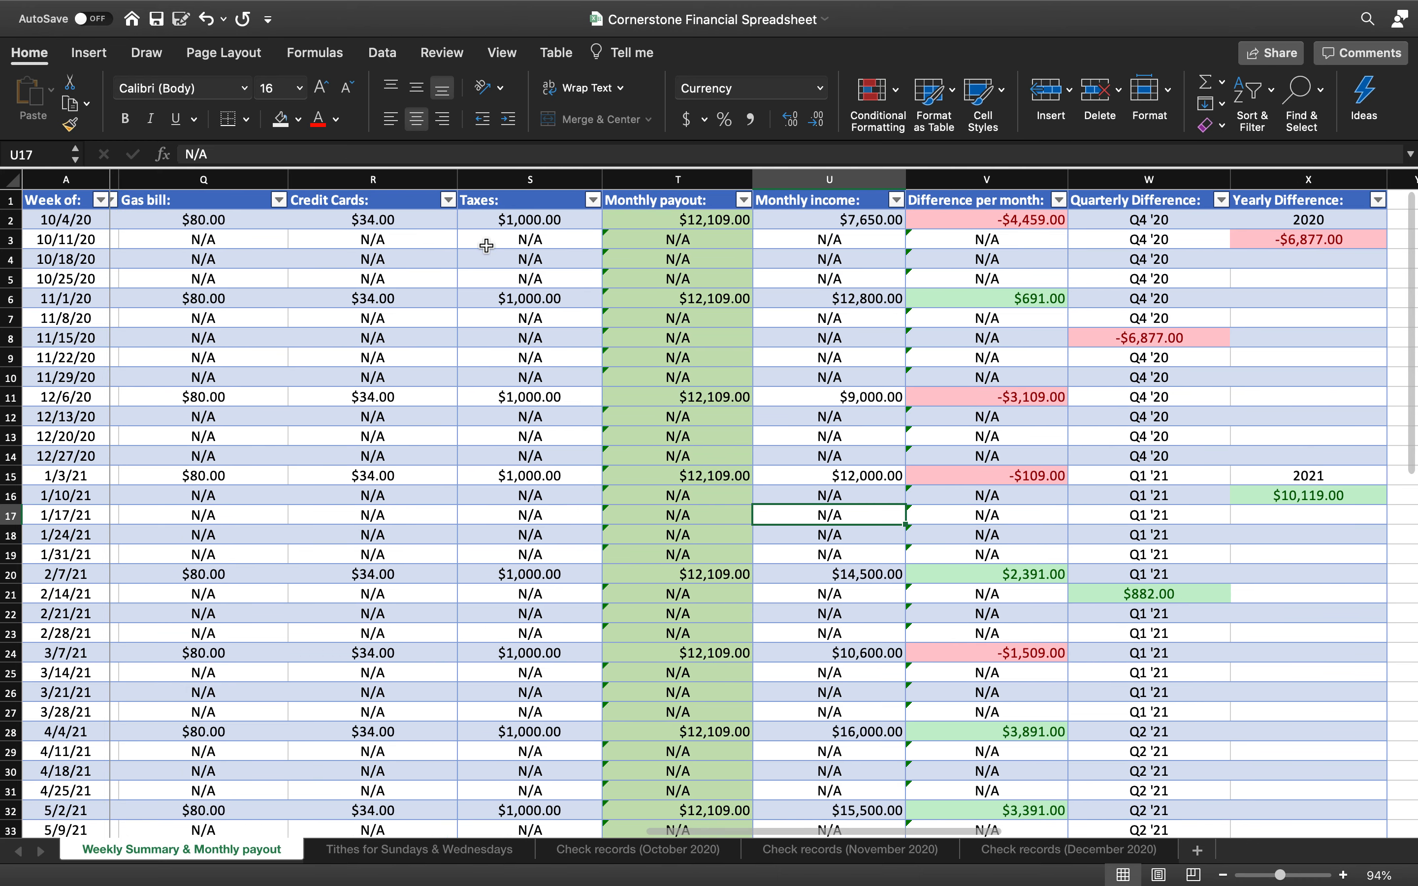
Change the October credit card bill in R2 to $65.00, then return to the tithes sheet
{"action": "left_click", "coordinate": [414, 221]}
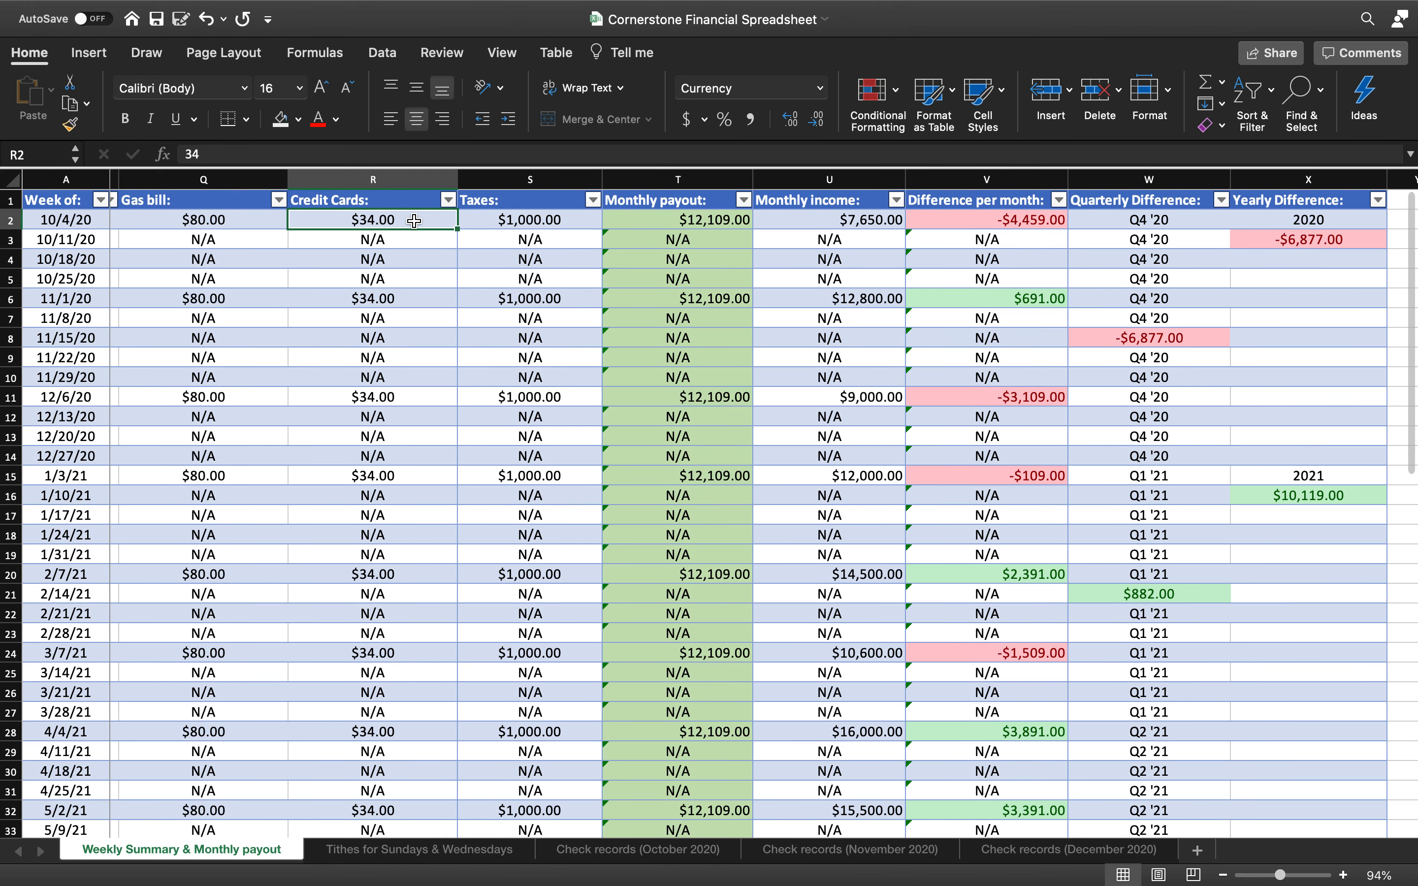
{"action": "type", "text": "78"}
{"action": "key", "text": "Return"}
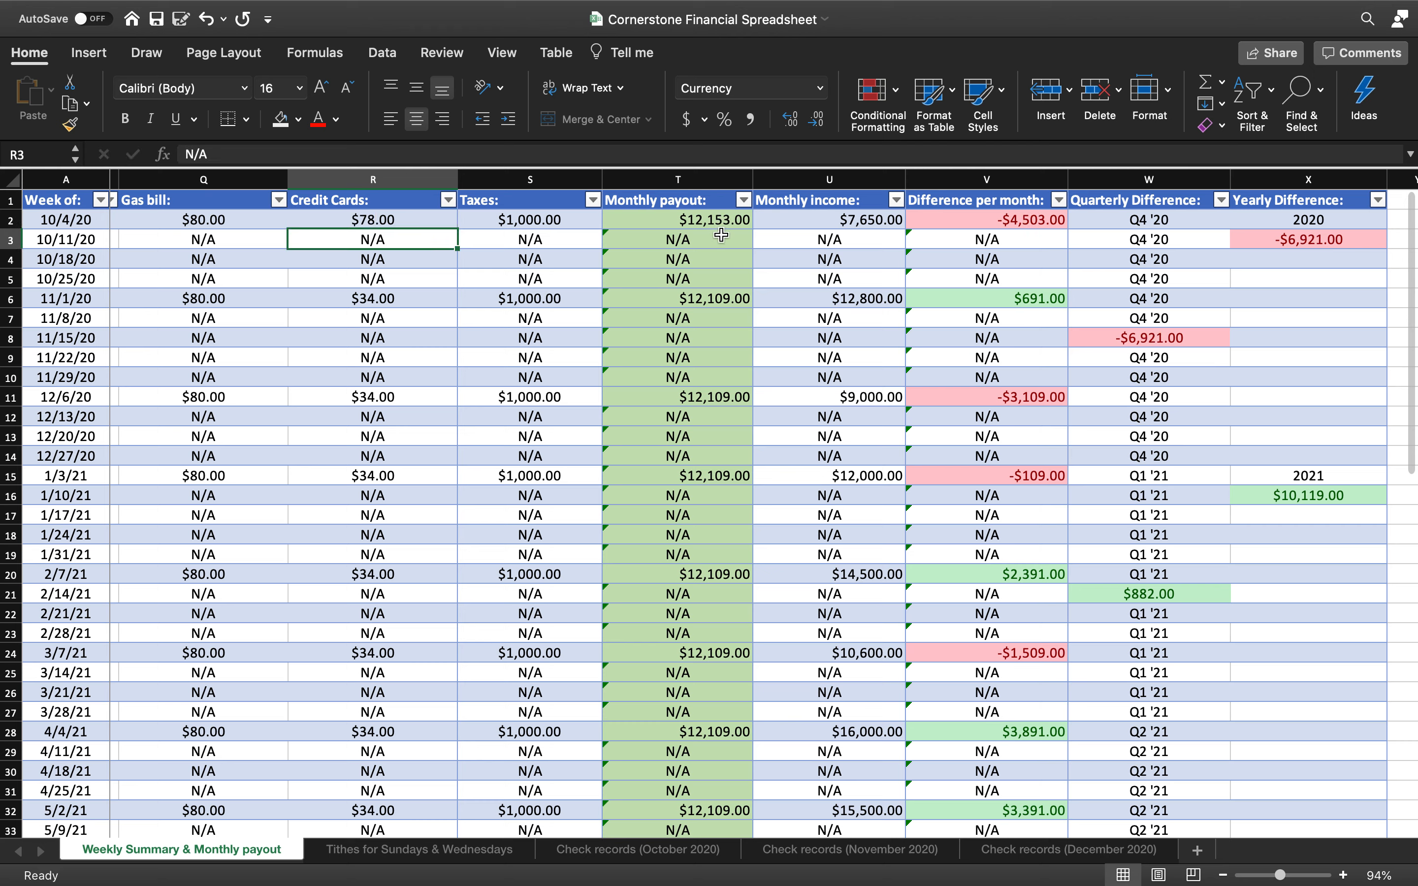
{"action": "left_click", "coordinate": [422, 224]}
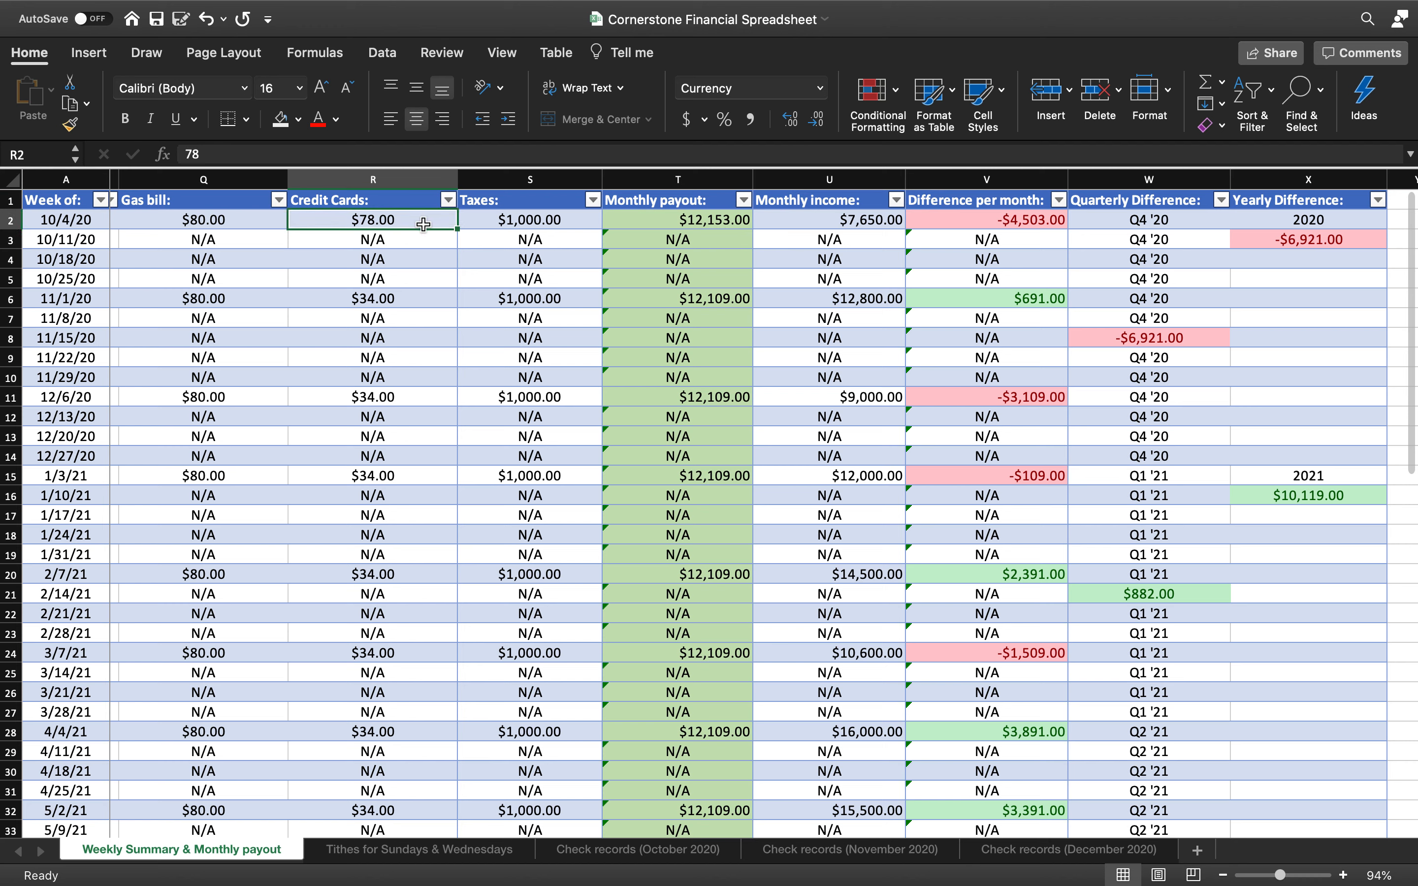
{"action": "key", "text": "Delete"}
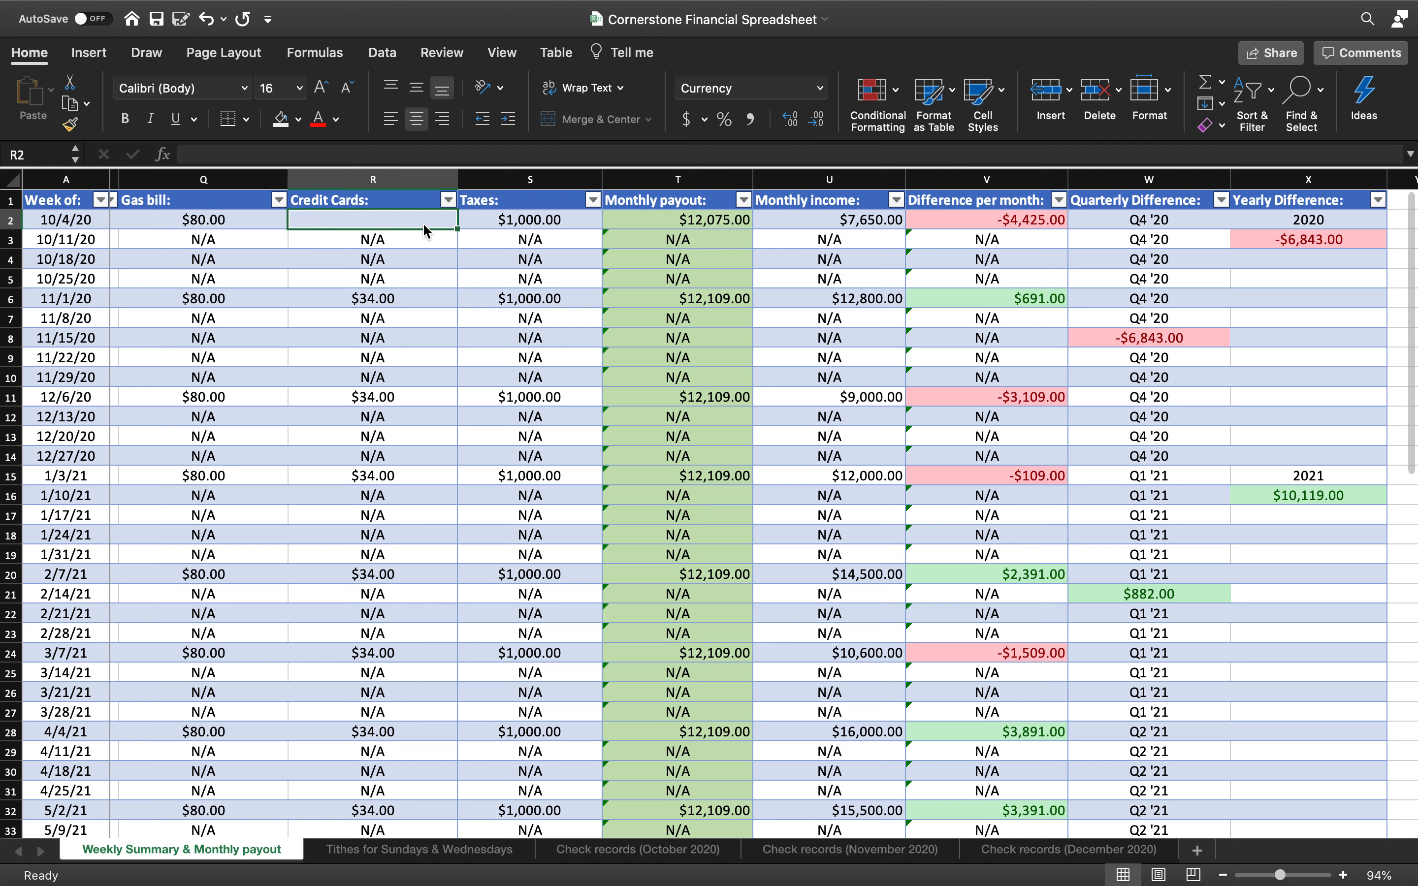
{"action": "type", "text": "65"}
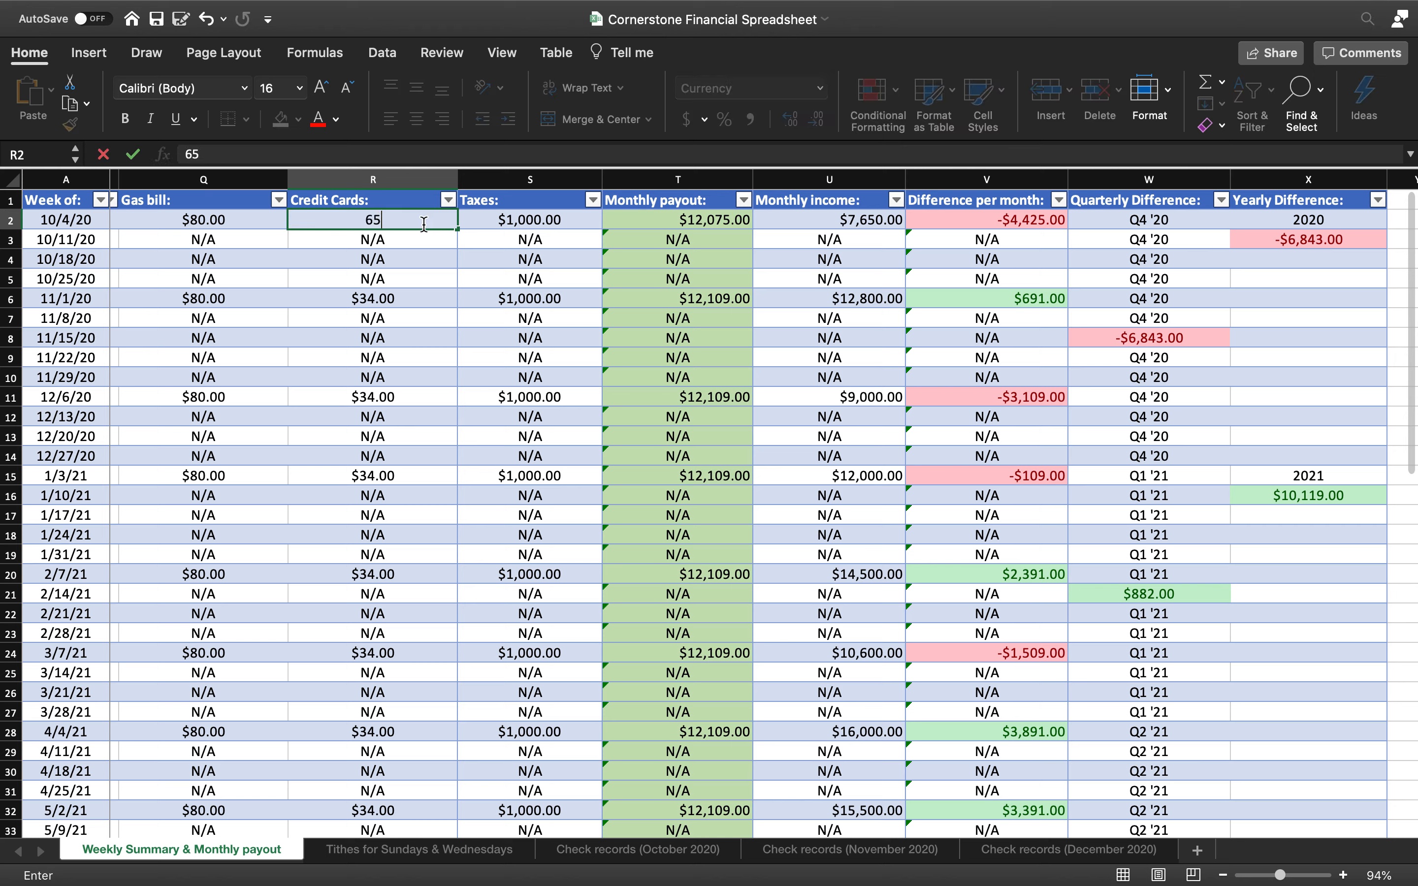
{"action": "left_click", "coordinate": [514, 297]}
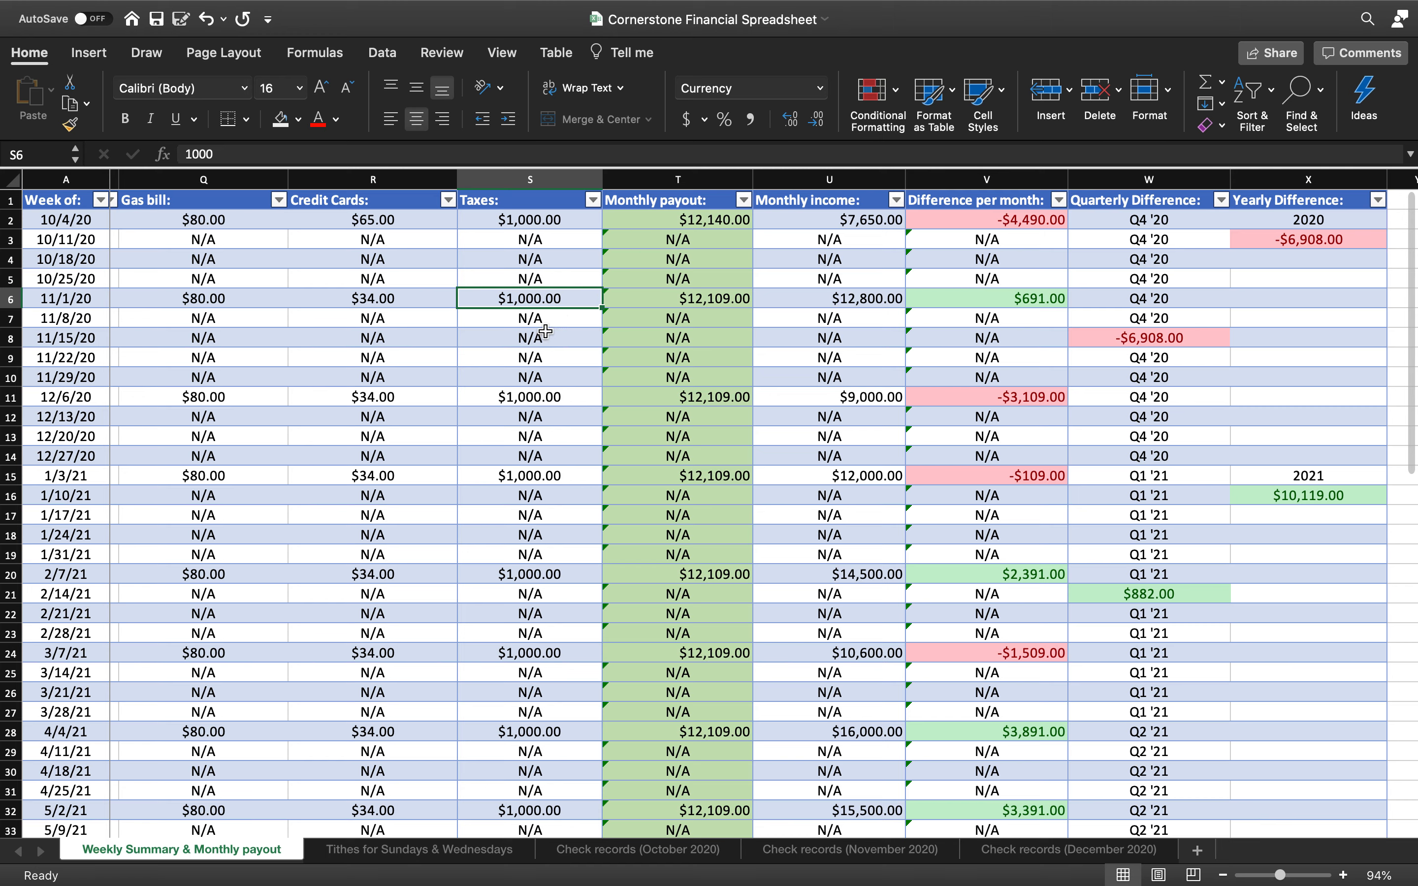
{"action": "left_click", "coordinate": [434, 850]}
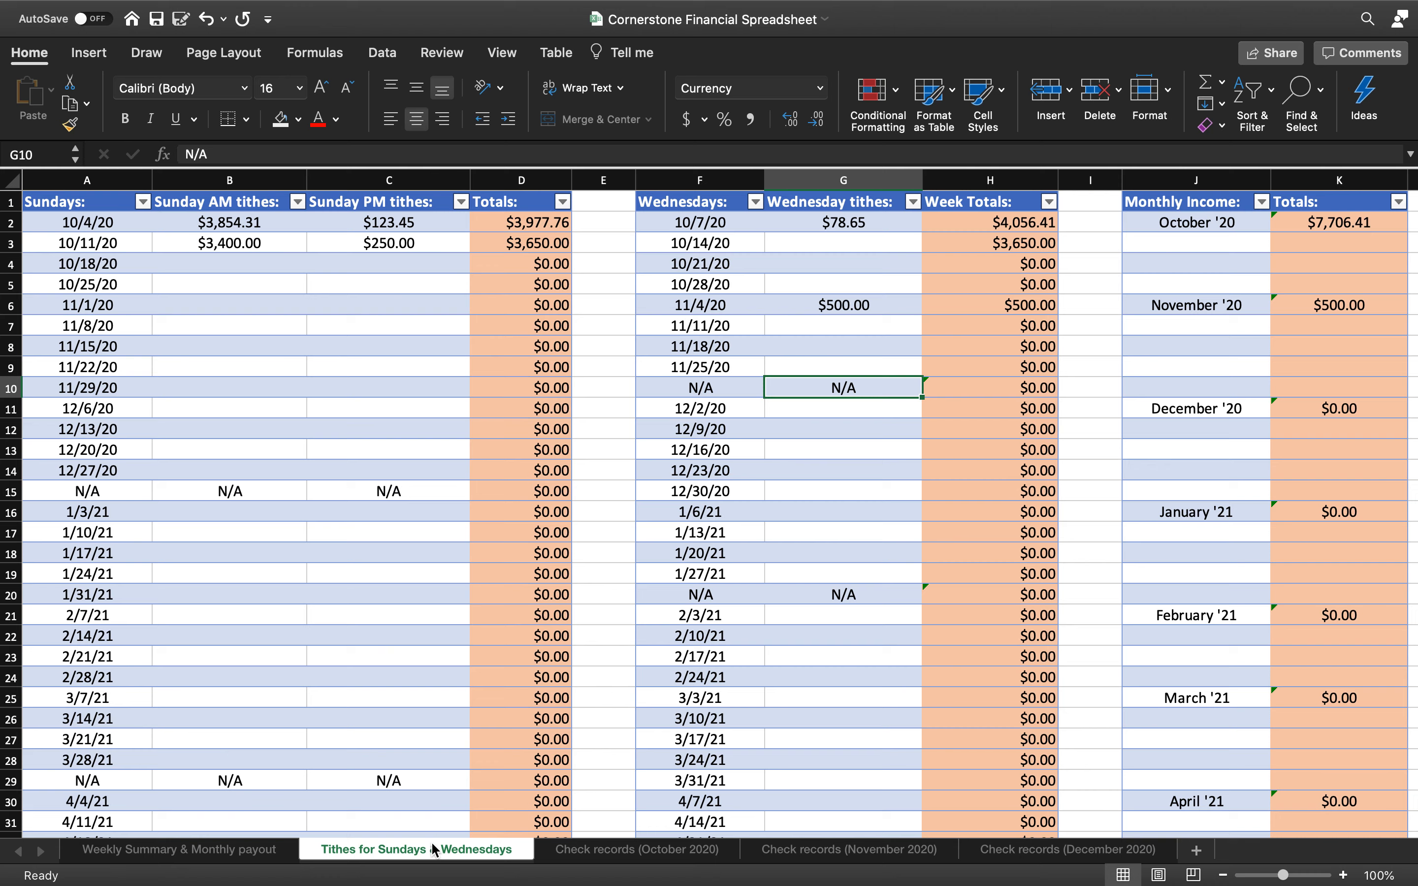
Change the 10/4 tithes to $3,000 for Sunday AM and $100 for Sunday PM
{"action": "scroll", "coordinate": [783, 616], "scroll_direction": "right", "scroll_amount": 10}
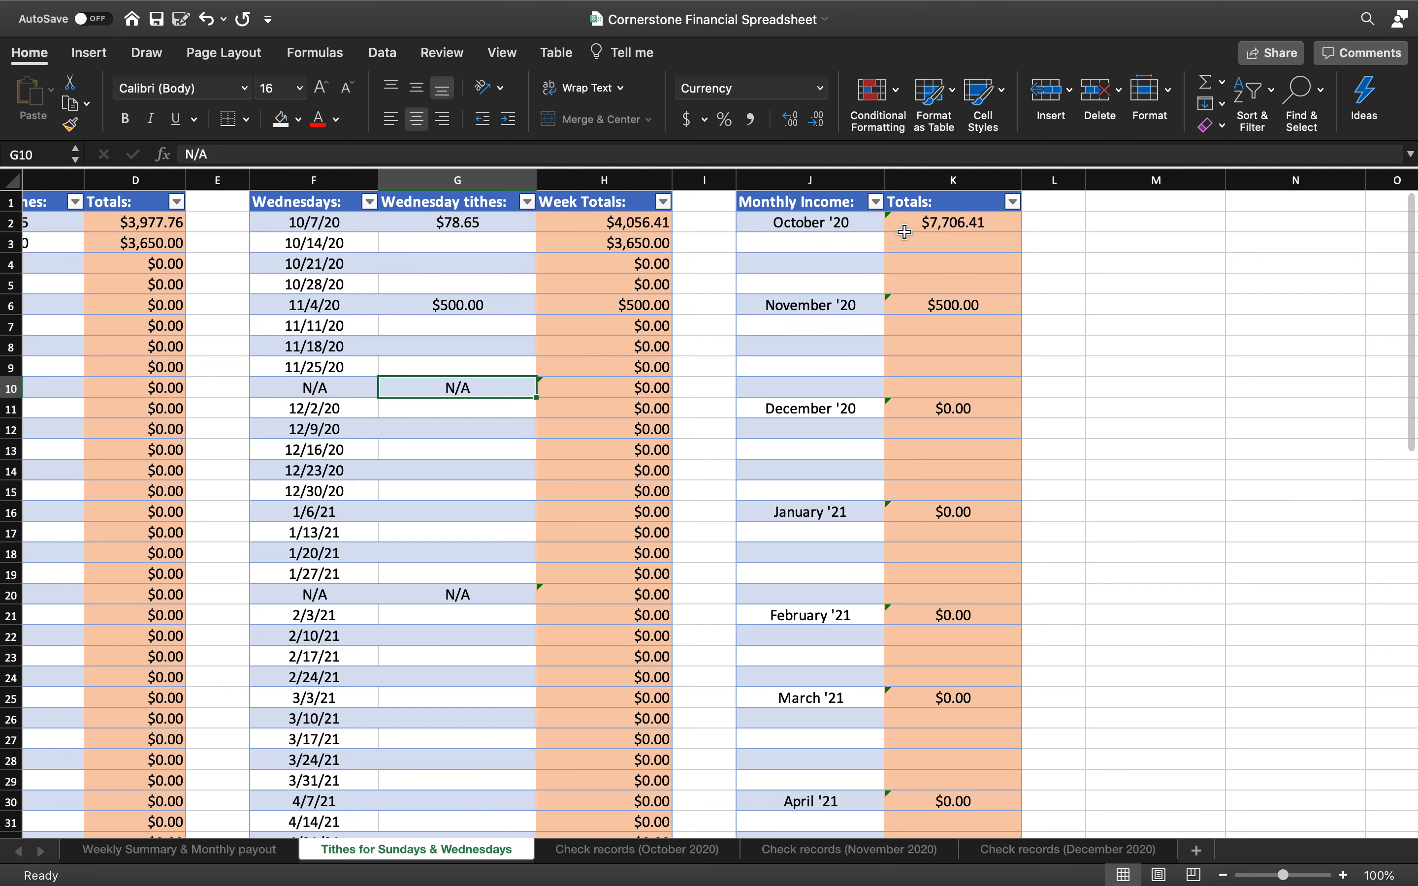
{"action": "scroll", "coordinate": [508, 267], "scroll_direction": "left", "scroll_amount": 3}
{"action": "scroll", "coordinate": [508, 266], "scroll_direction": "left", "scroll_amount": 6}
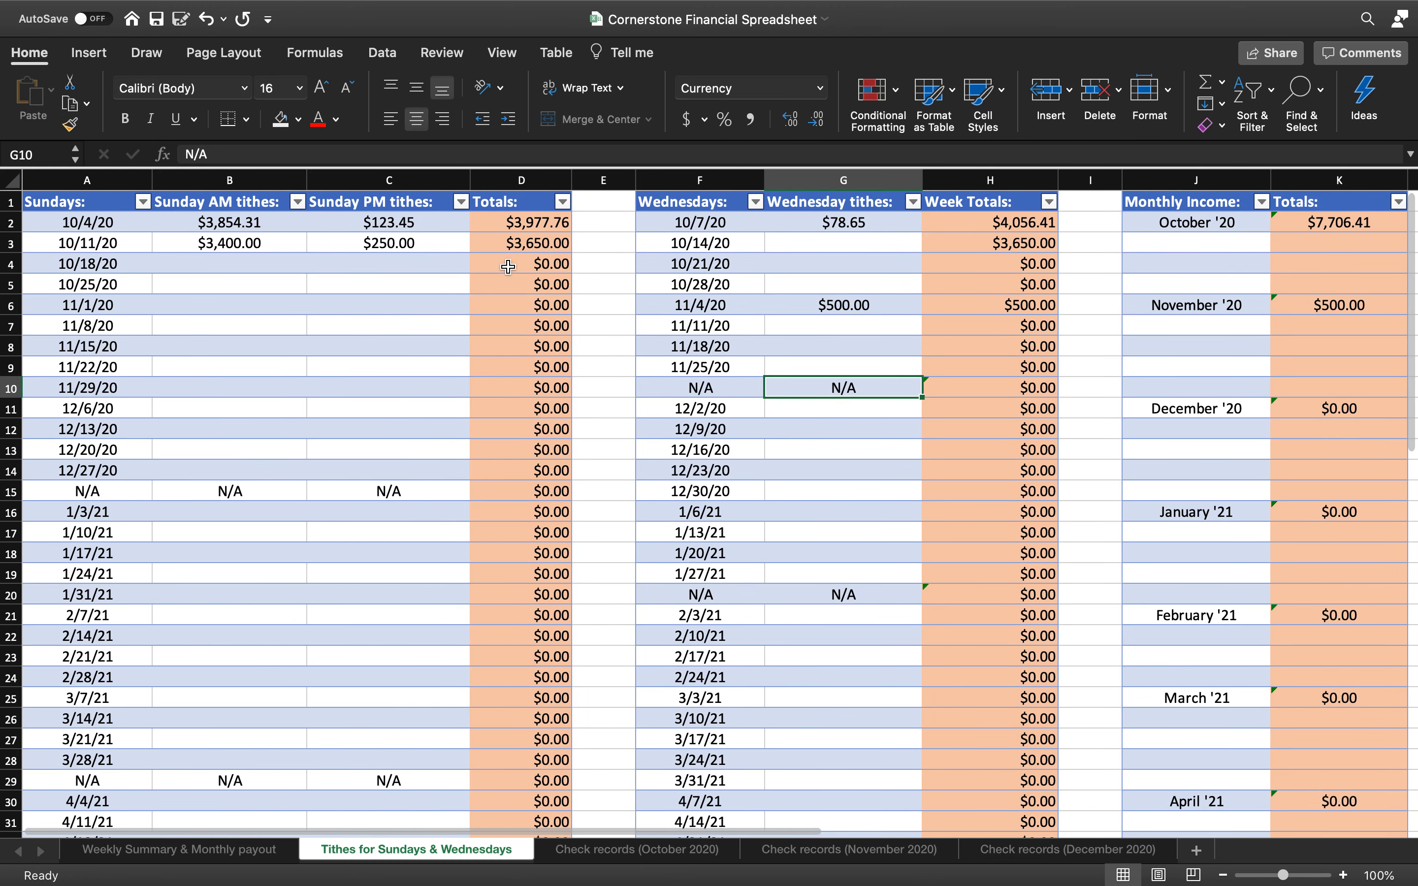
{"action": "left_click", "coordinate": [235, 220]}
{"action": "type", "text": "3000"}
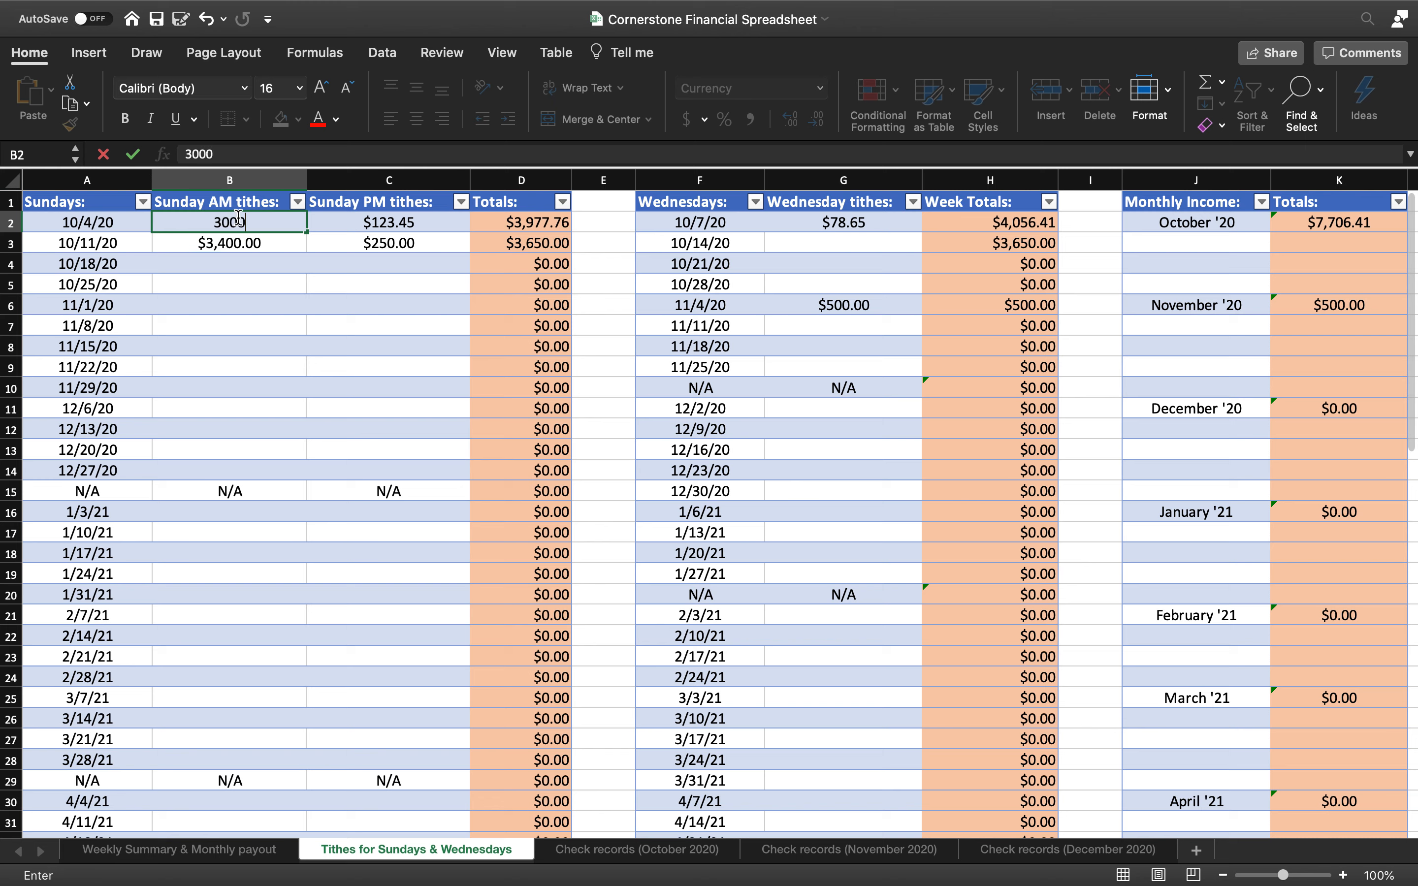
{"action": "left_click", "coordinate": [375, 224]}
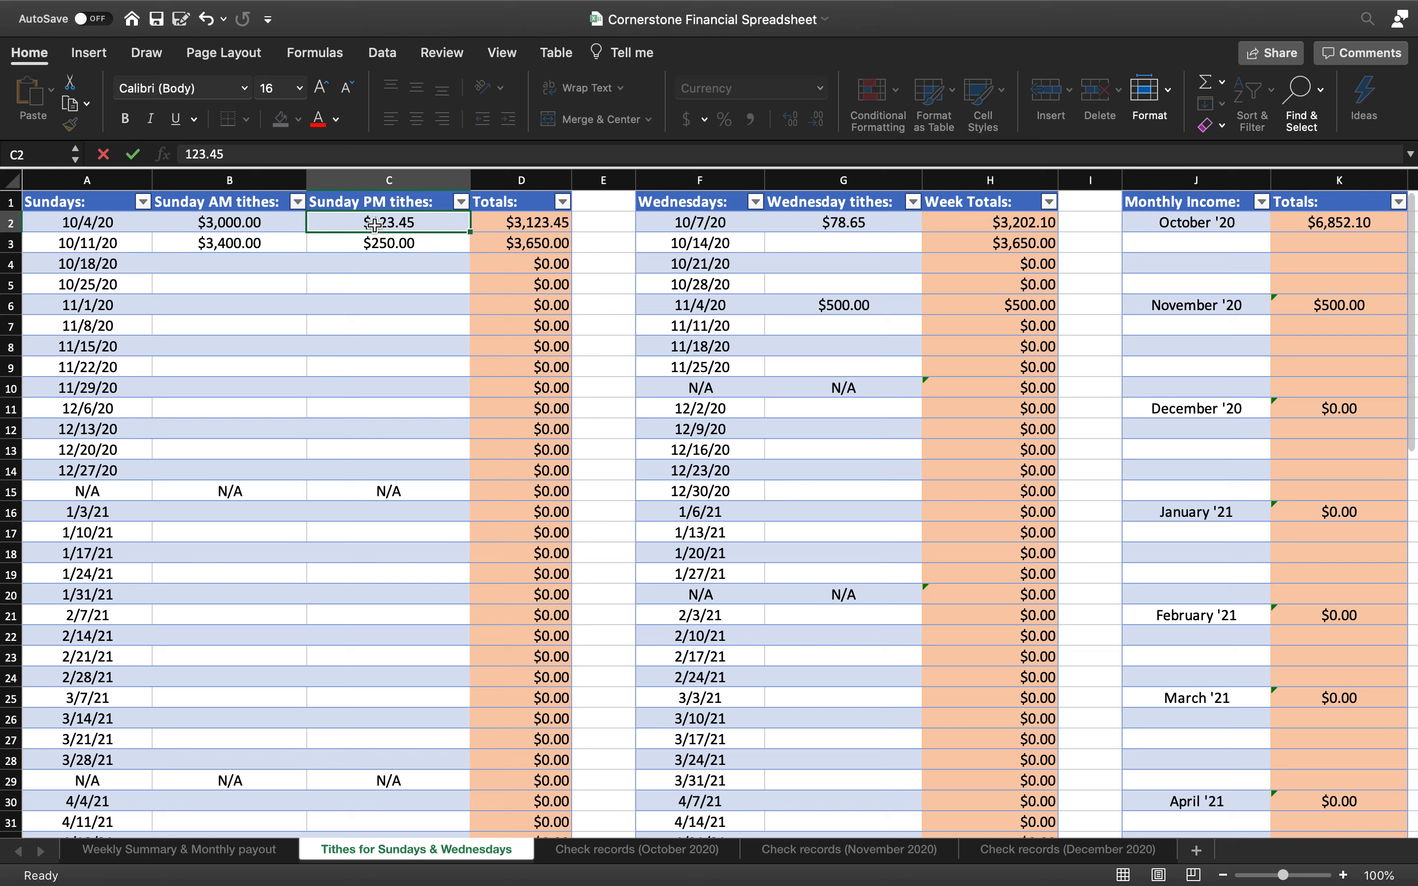
{"action": "type", "text": "100"}
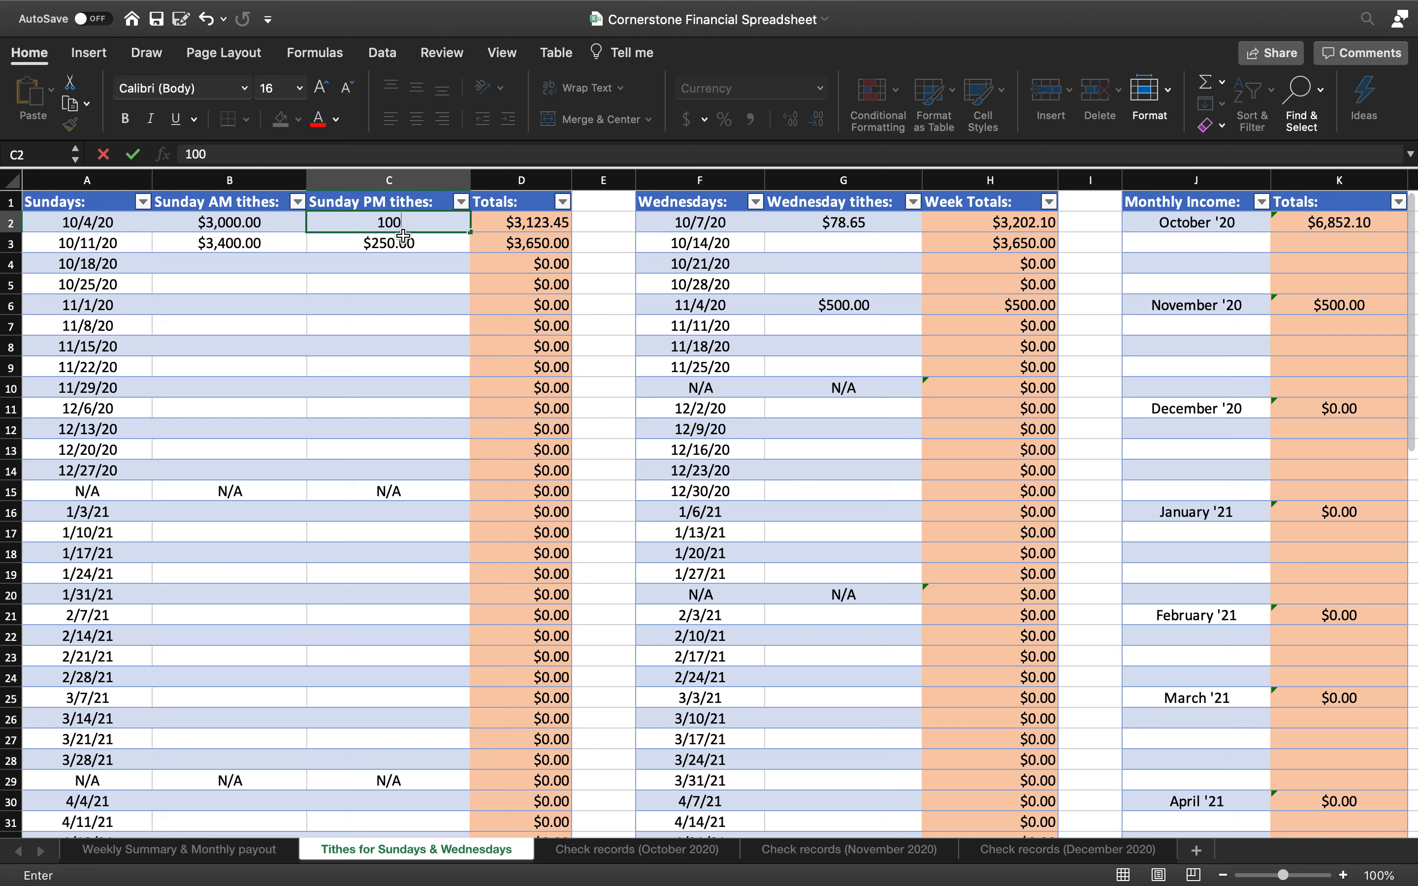
Set the 10/11 Sunday PM tithe to $200 and the 10/7 Wednesday tithe to $100
{"action": "left_click", "coordinate": [407, 242]}
{"action": "type", "text": "200"}
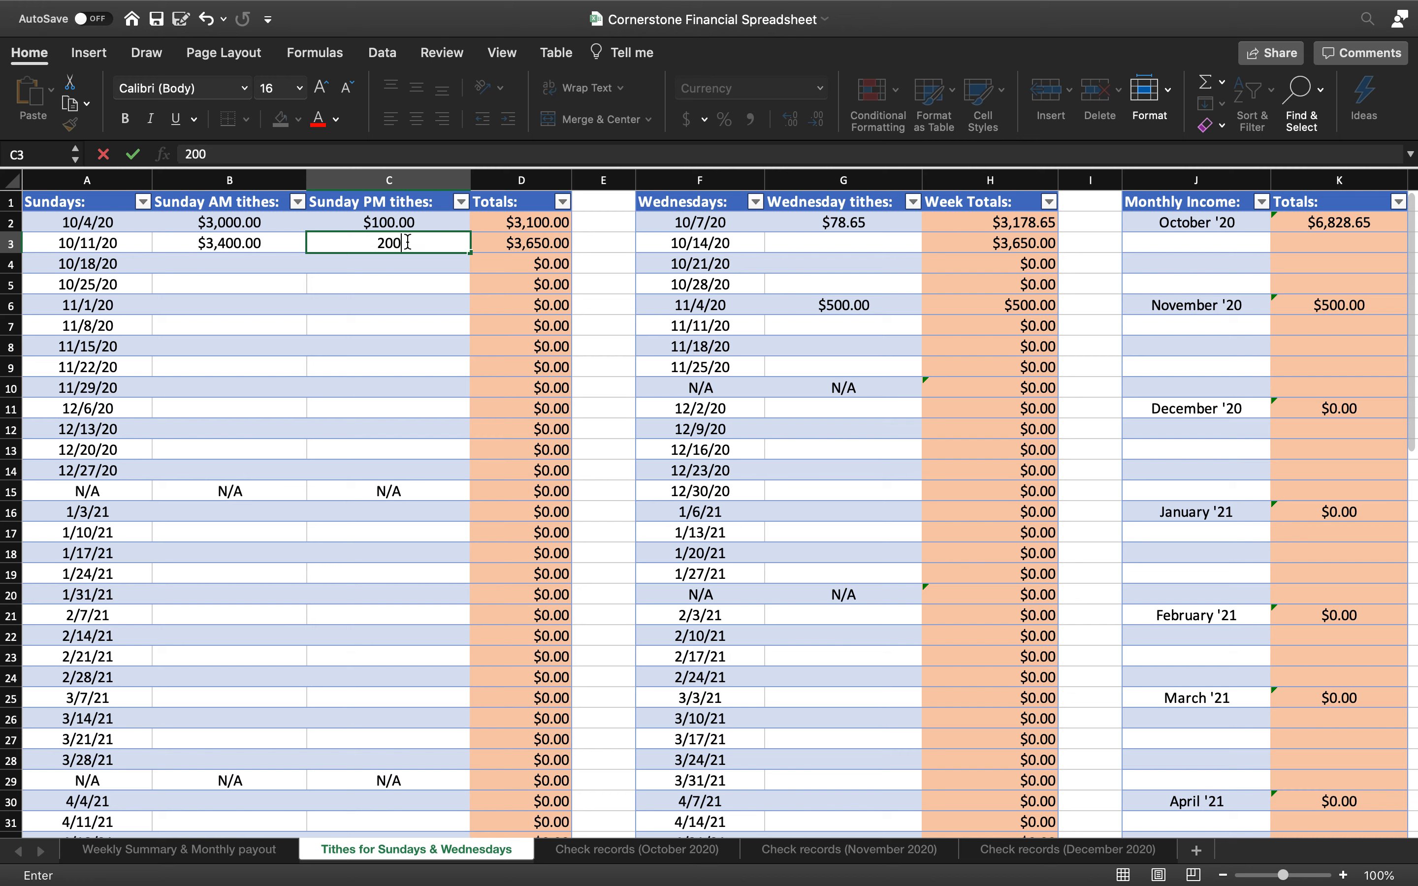
{"action": "left_click", "coordinate": [804, 219]}
{"action": "type", "text": "100"}
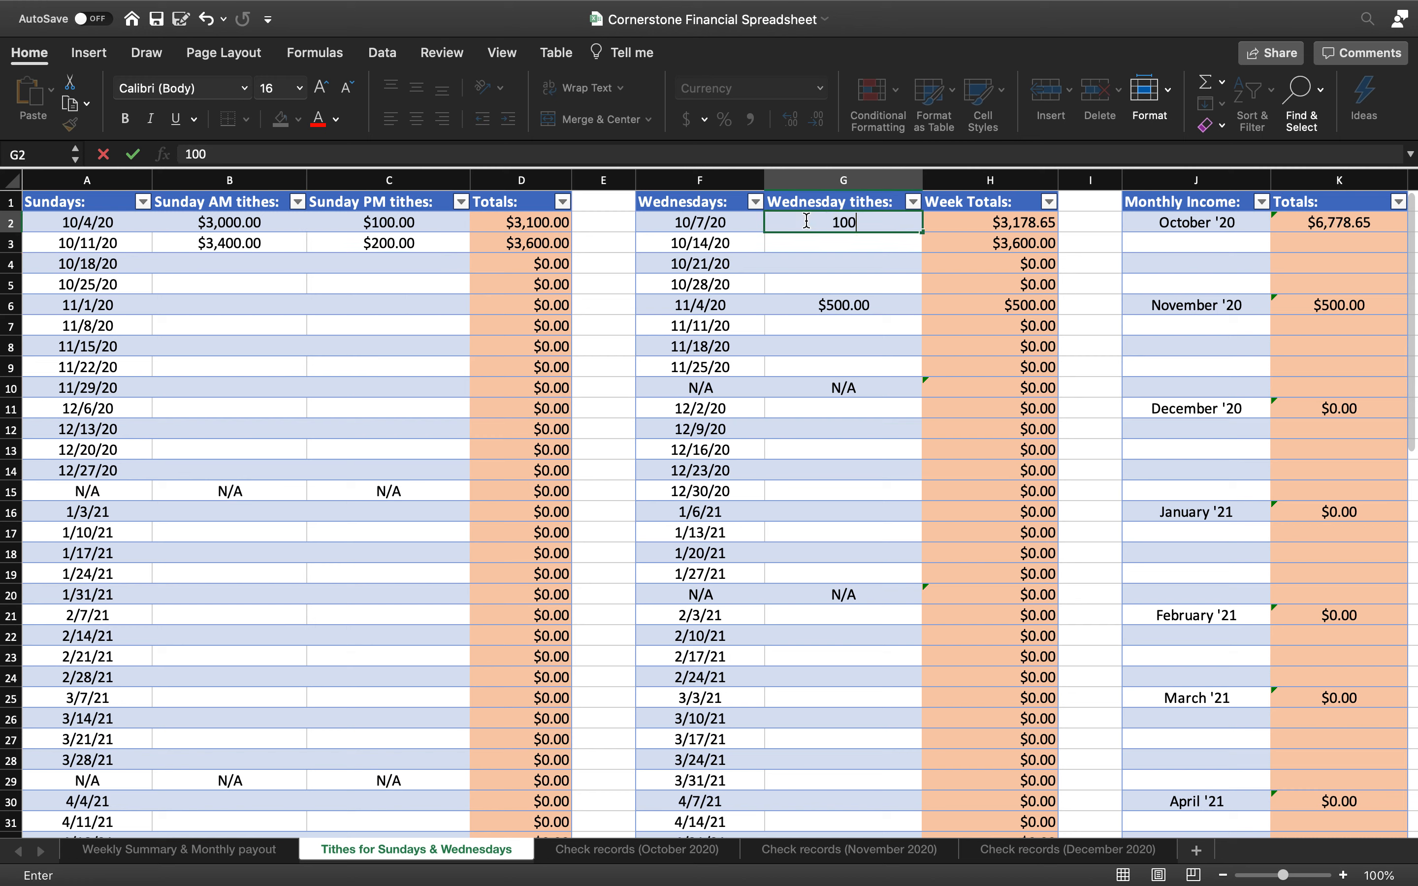
{"action": "left_click", "coordinate": [850, 339]}
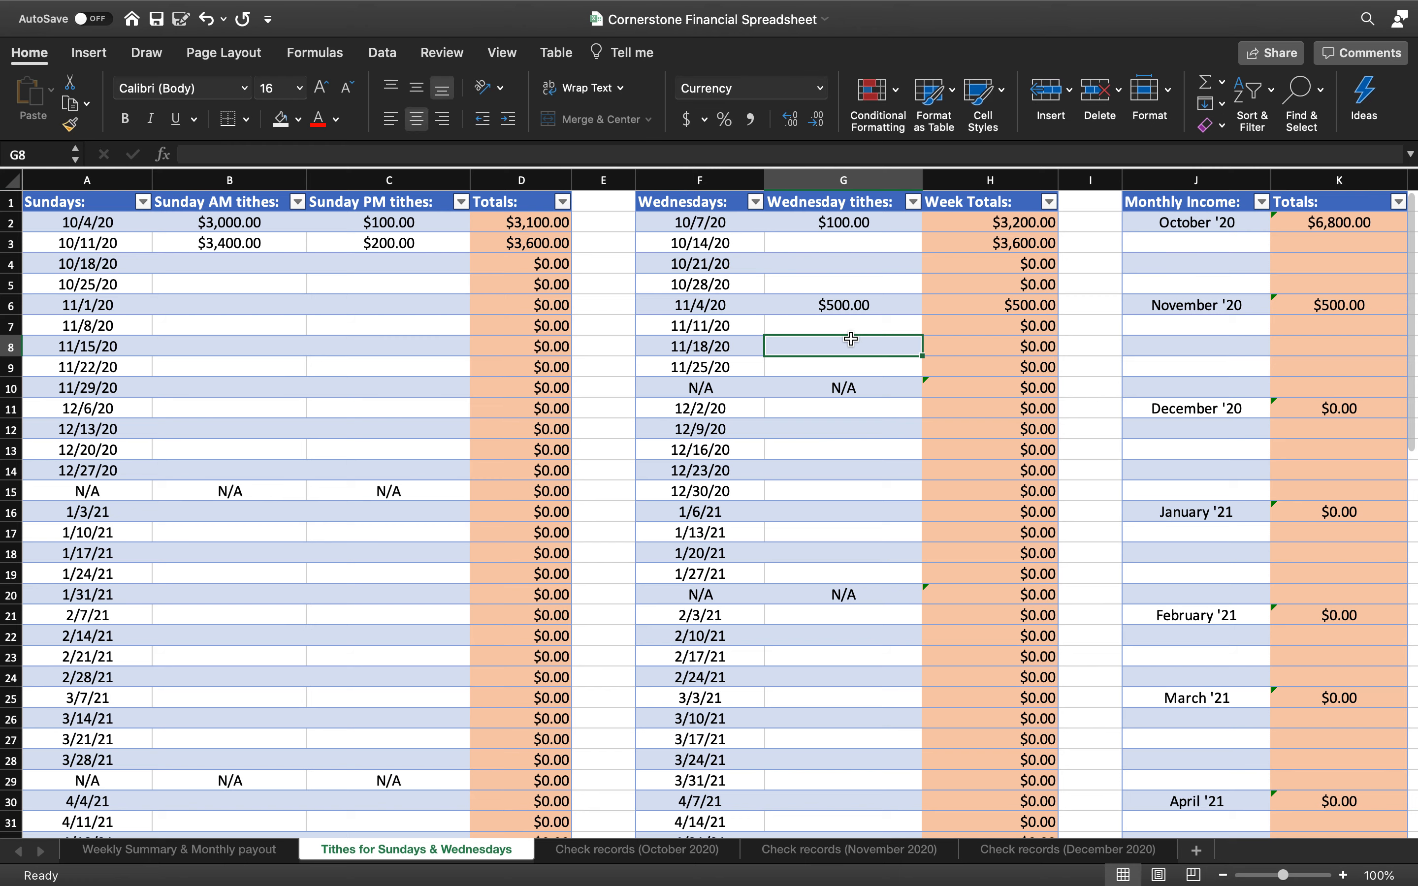
{"action": "scroll", "coordinate": [850, 338], "scroll_direction": "right", "scroll_amount": 8}
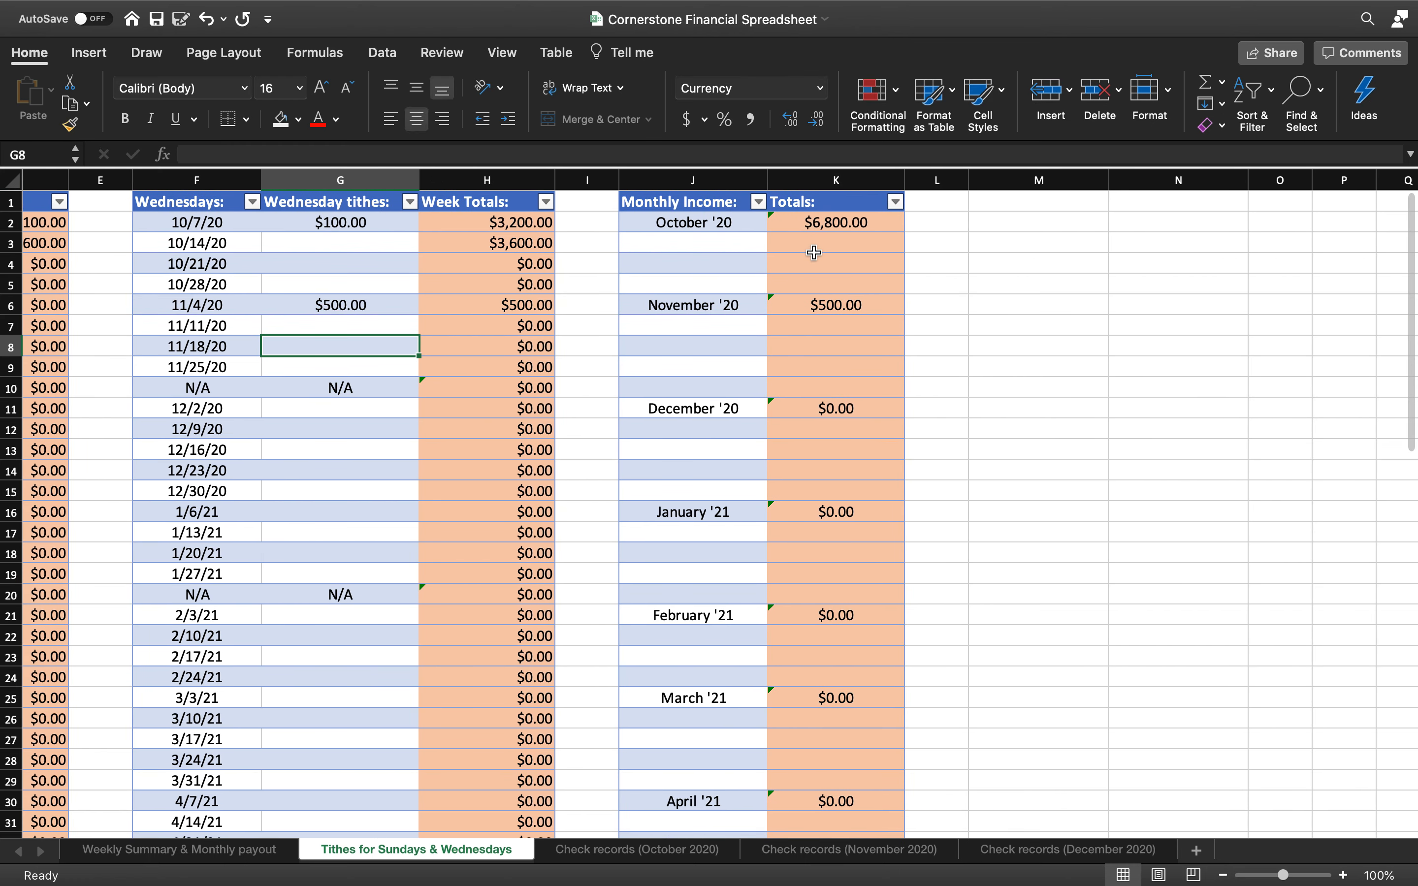
{"action": "left_click", "coordinate": [214, 850]}
Enter 6800 as October's monthly income in U2 of the Weekly Summary sheet
{"action": "scroll", "coordinate": [733, 490], "scroll_direction": "right", "scroll_amount": 3}
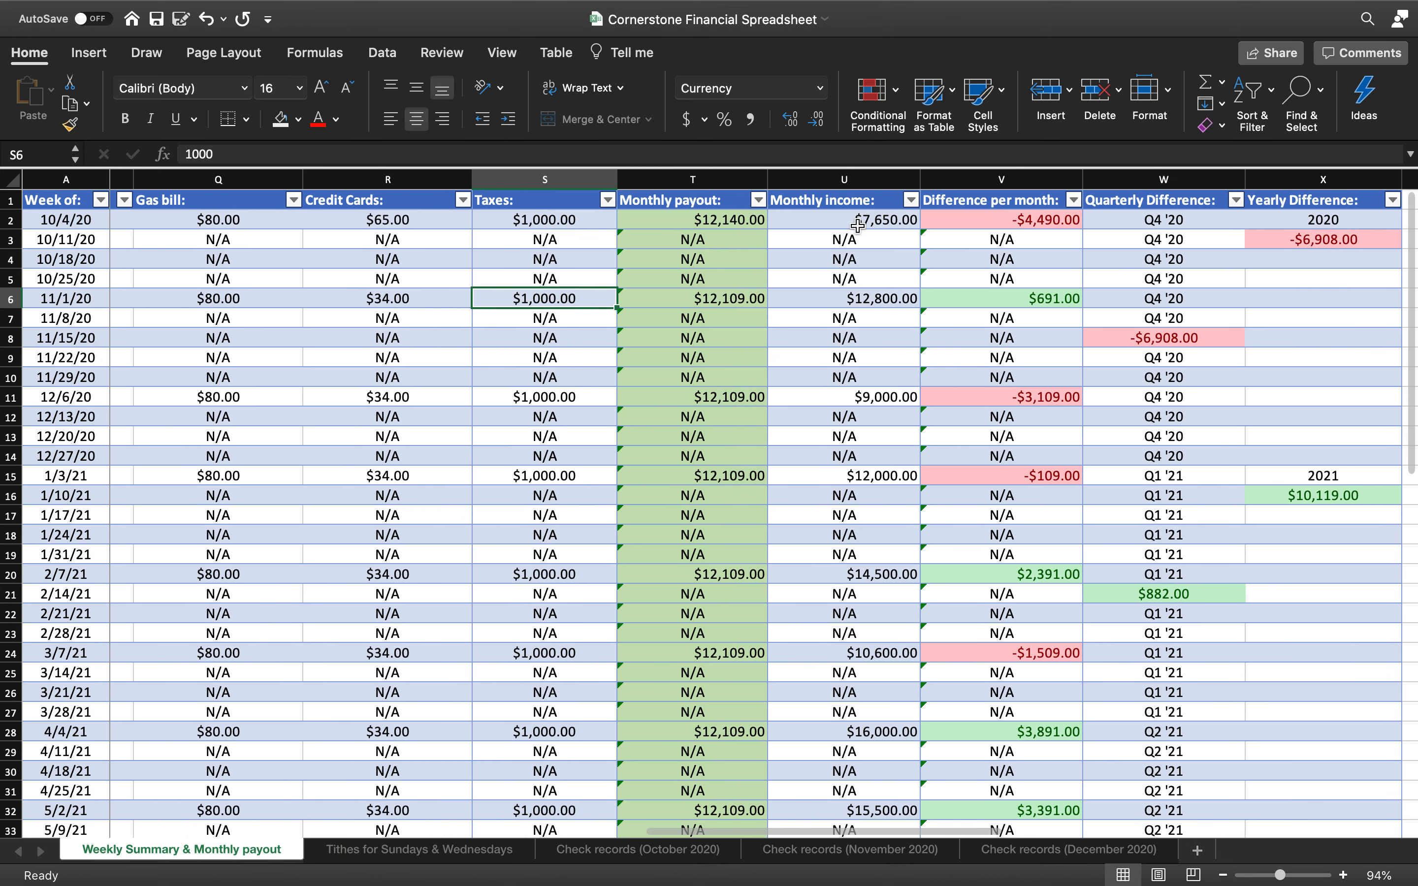
{"action": "left_click", "coordinate": [866, 219]}
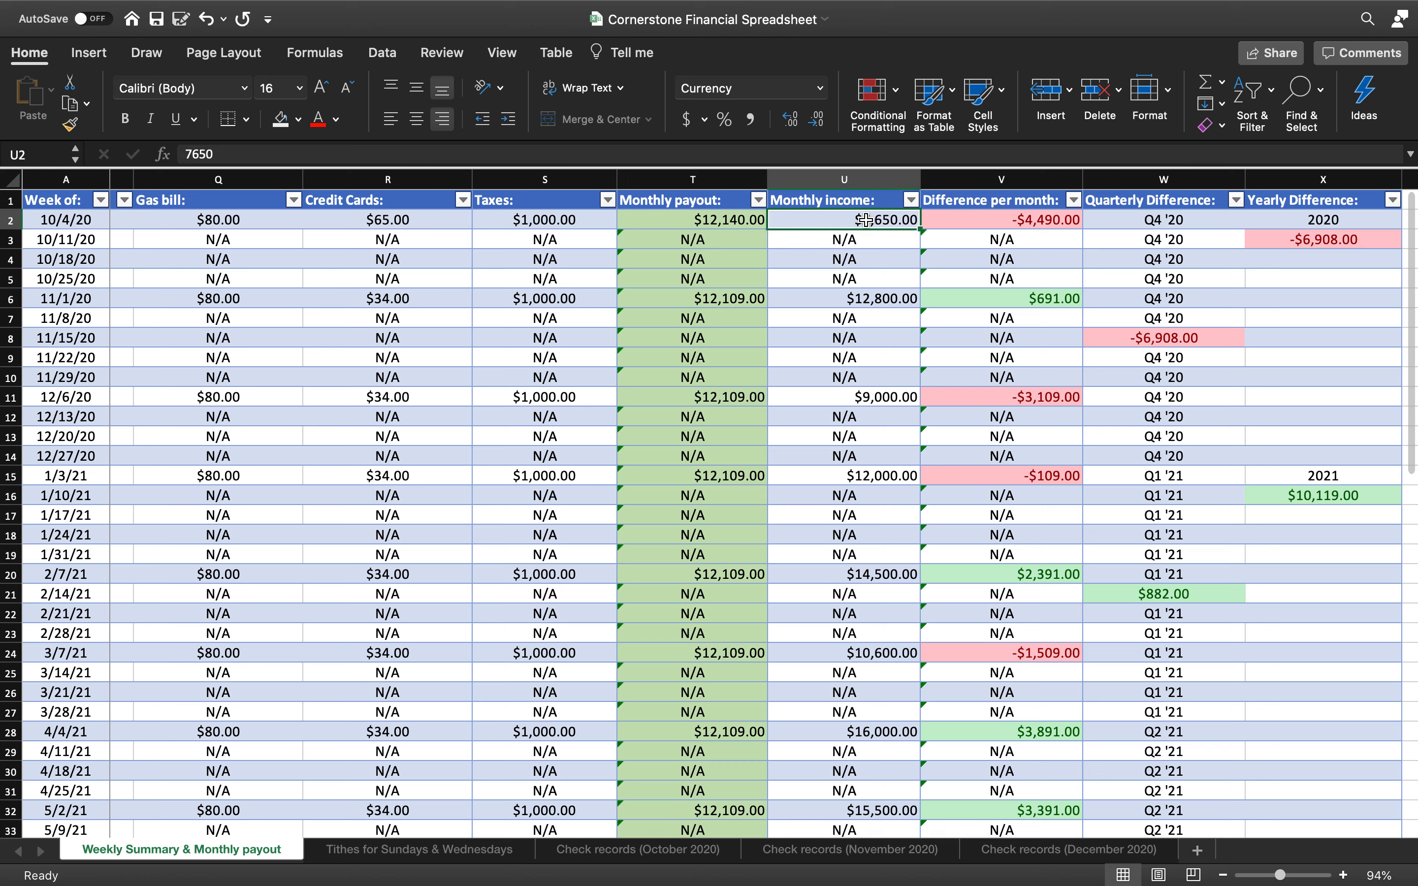
{"action": "type", "text": "6800"}
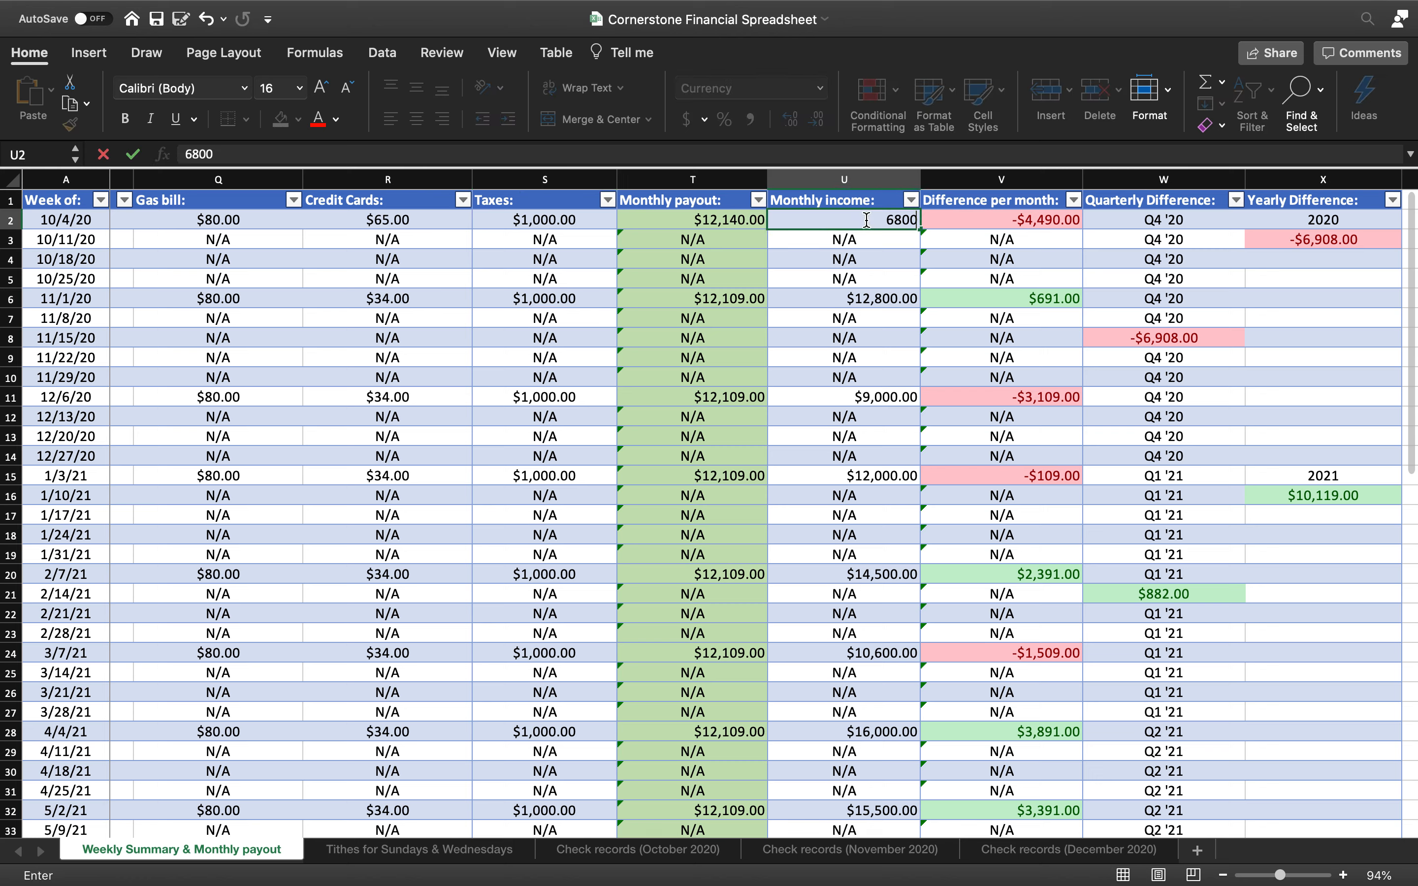
{"action": "scroll", "coordinate": [1013, 249], "scroll_direction": "right", "scroll_amount": 2}
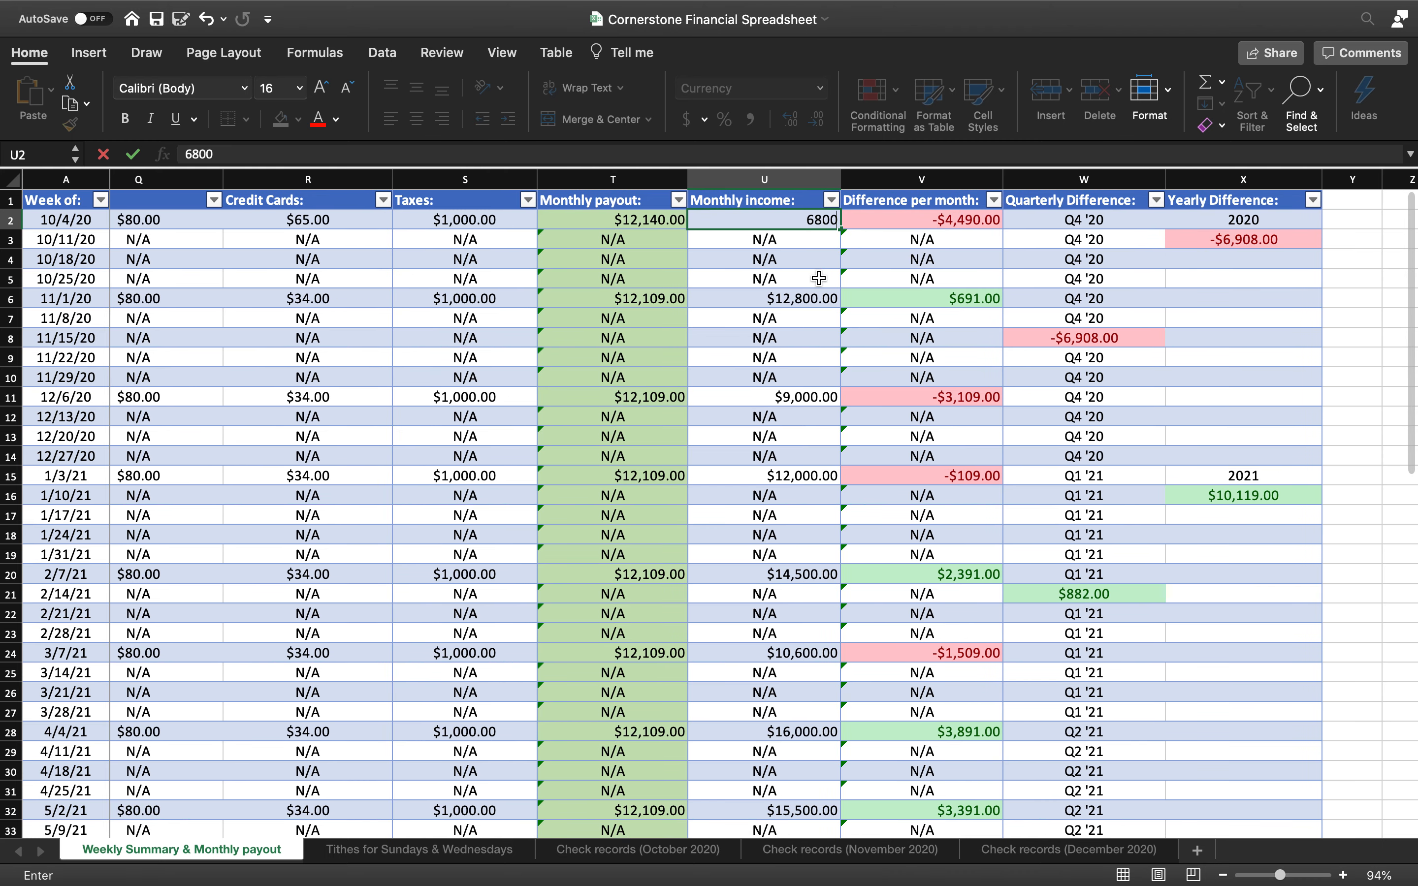
{"action": "key", "text": "Return"}
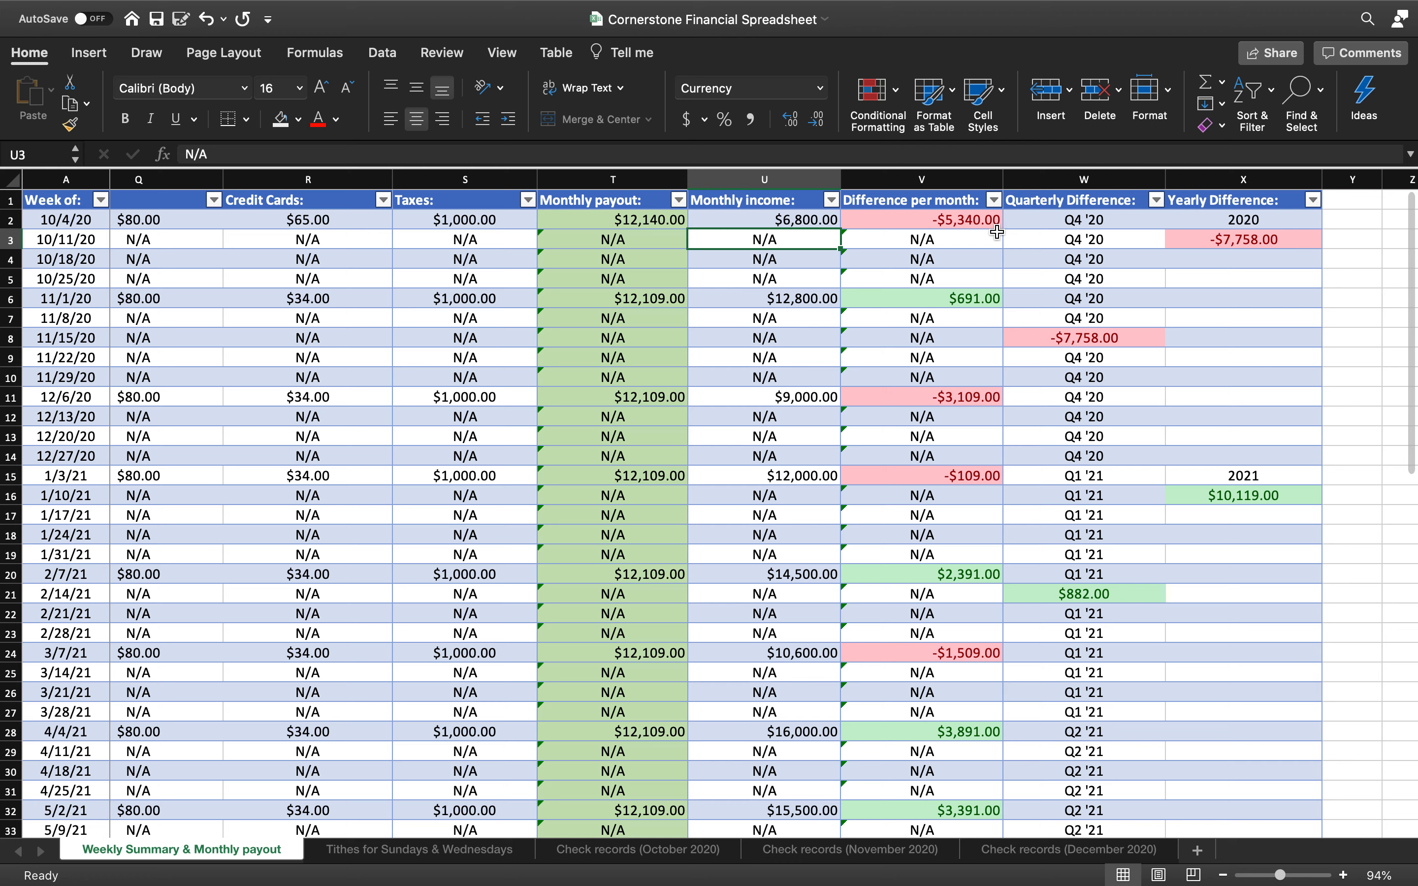
{"action": "scroll", "coordinate": [778, 309], "scroll_direction": "left", "scroll_amount": 5}
{"action": "scroll", "coordinate": [777, 309], "scroll_direction": "left", "scroll_amount": 12}
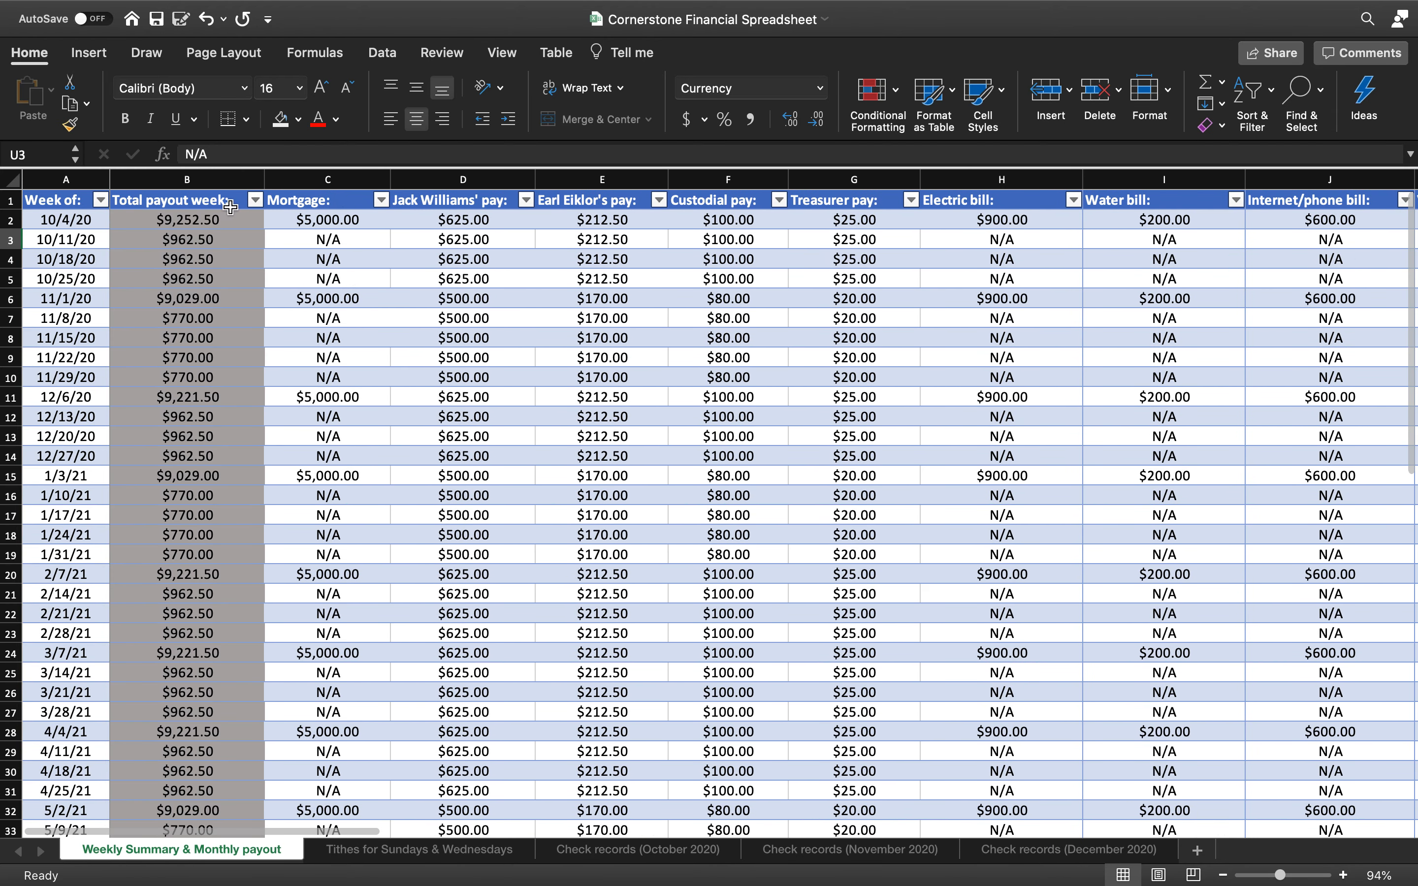
Filter the Week of column to only October, November and December 2020
{"action": "left_click", "coordinate": [101, 201]}
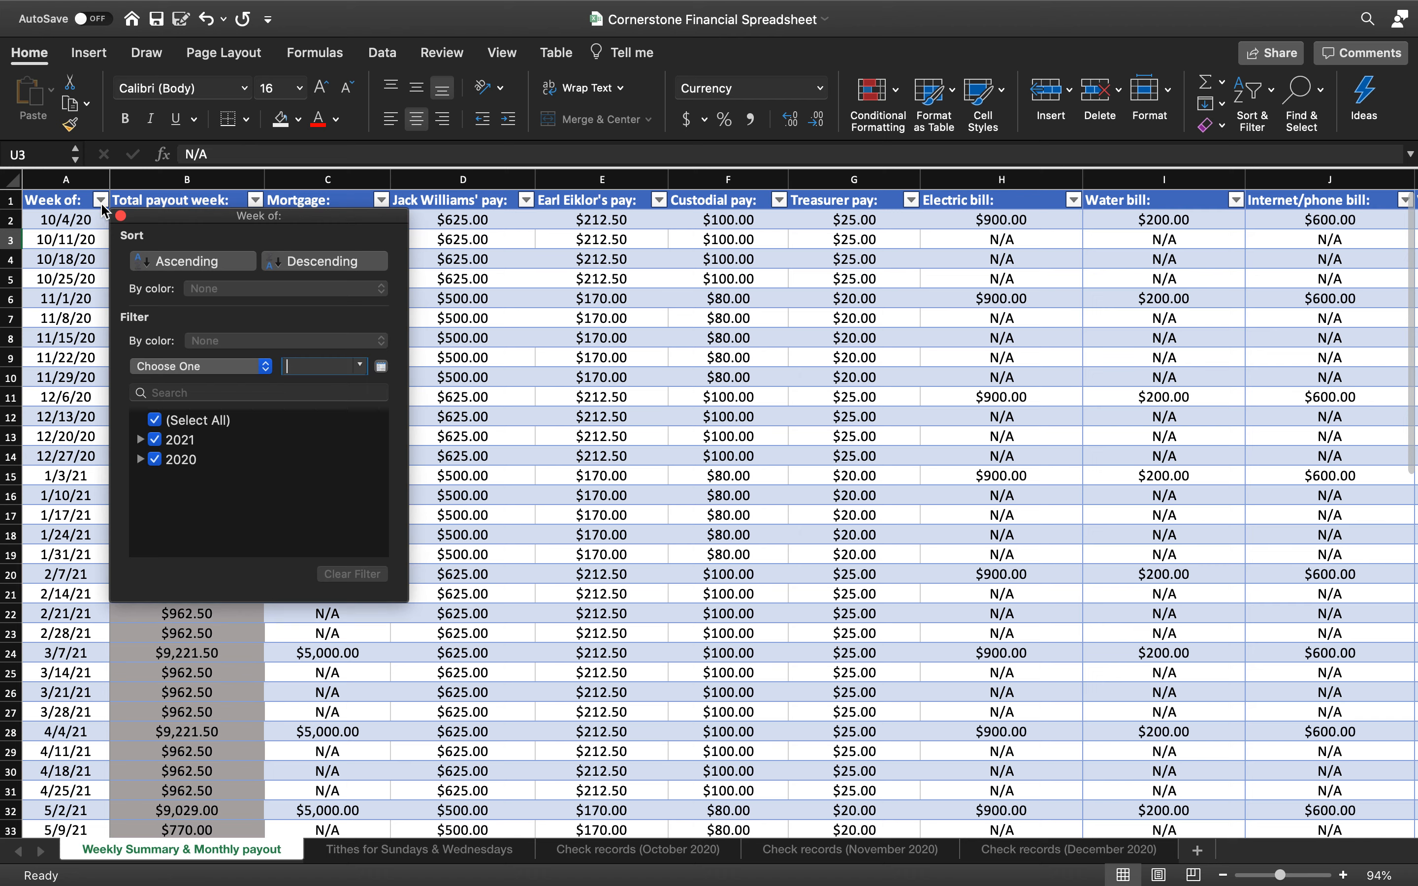
{"action": "left_click", "coordinate": [156, 422]}
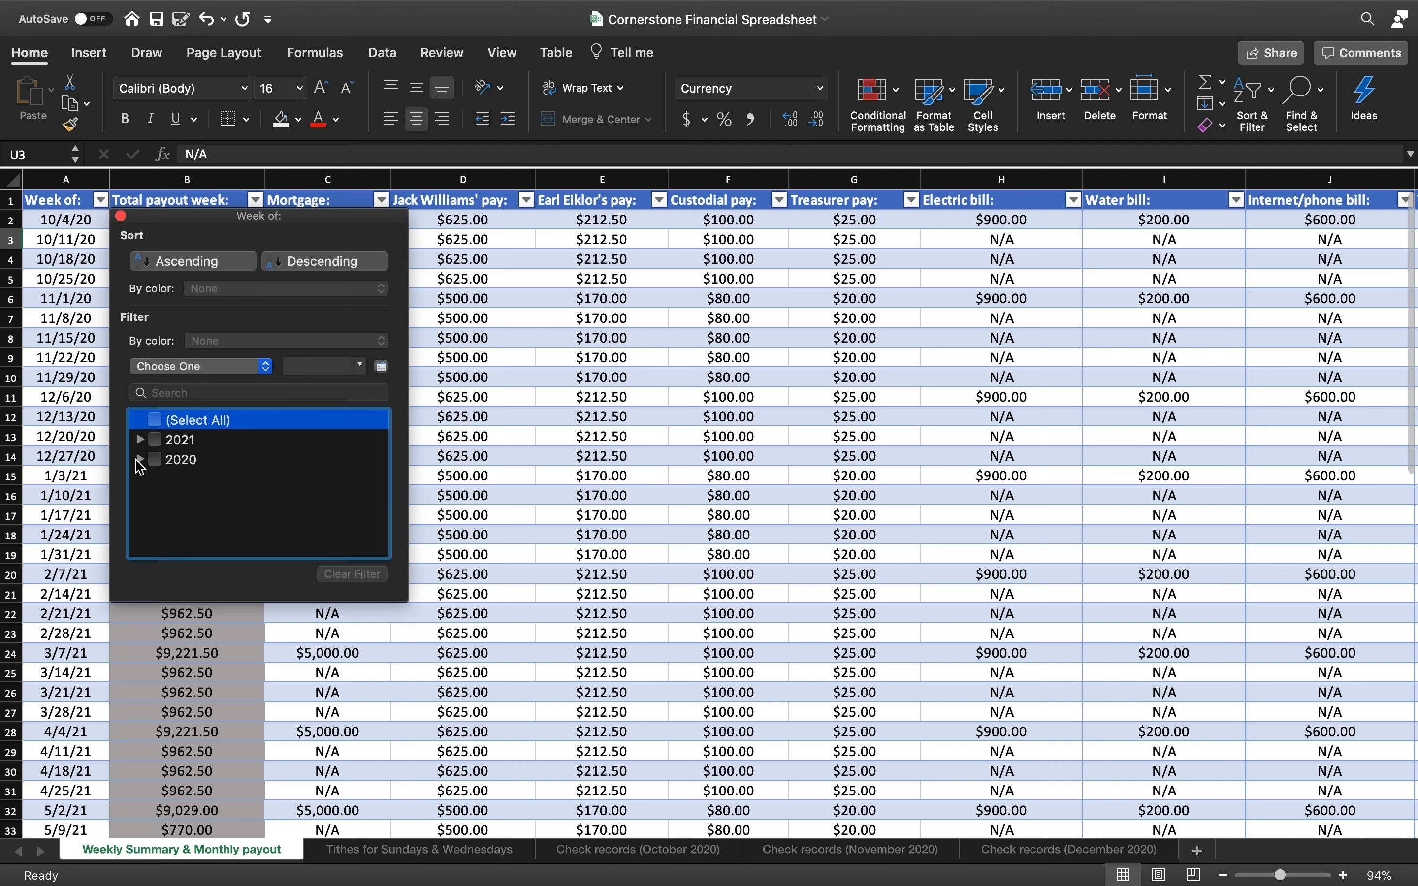
{"action": "left_click", "coordinate": [139, 460]}
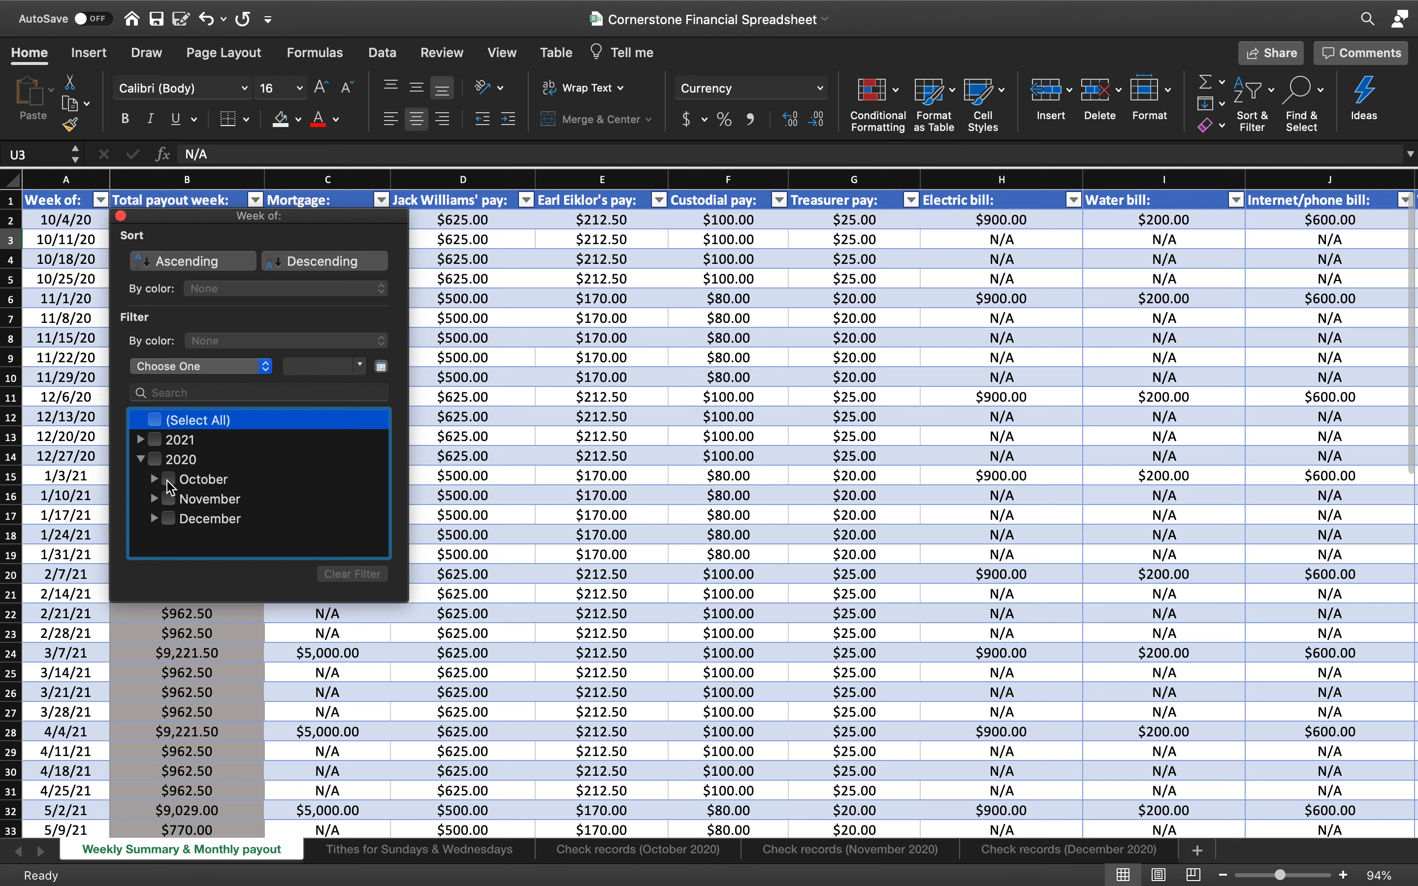
{"action": "left_click", "coordinate": [169, 479]}
{"action": "left_click", "coordinate": [175, 505]}
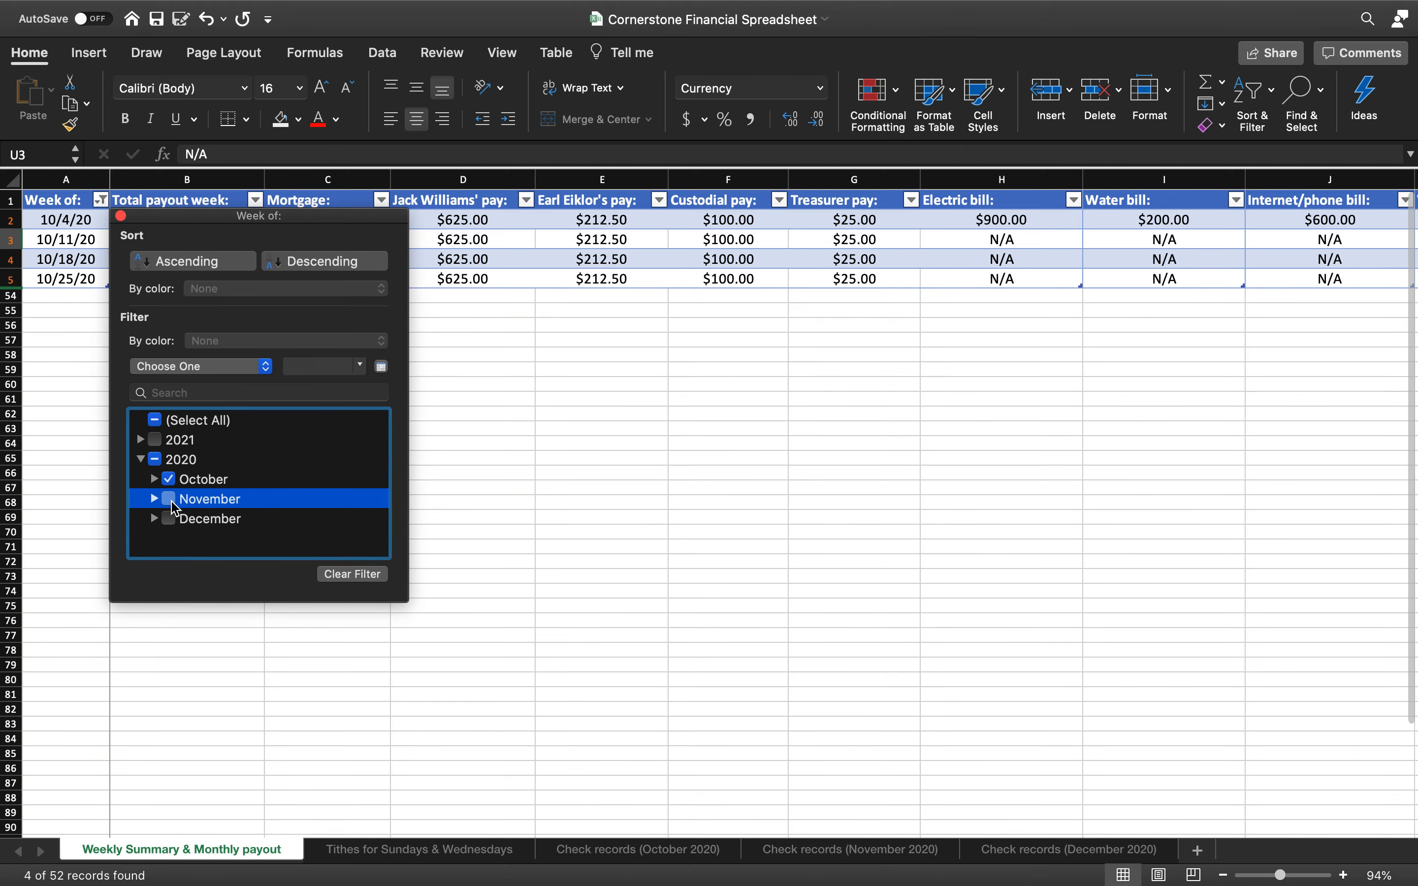
{"action": "left_click", "coordinate": [173, 522]}
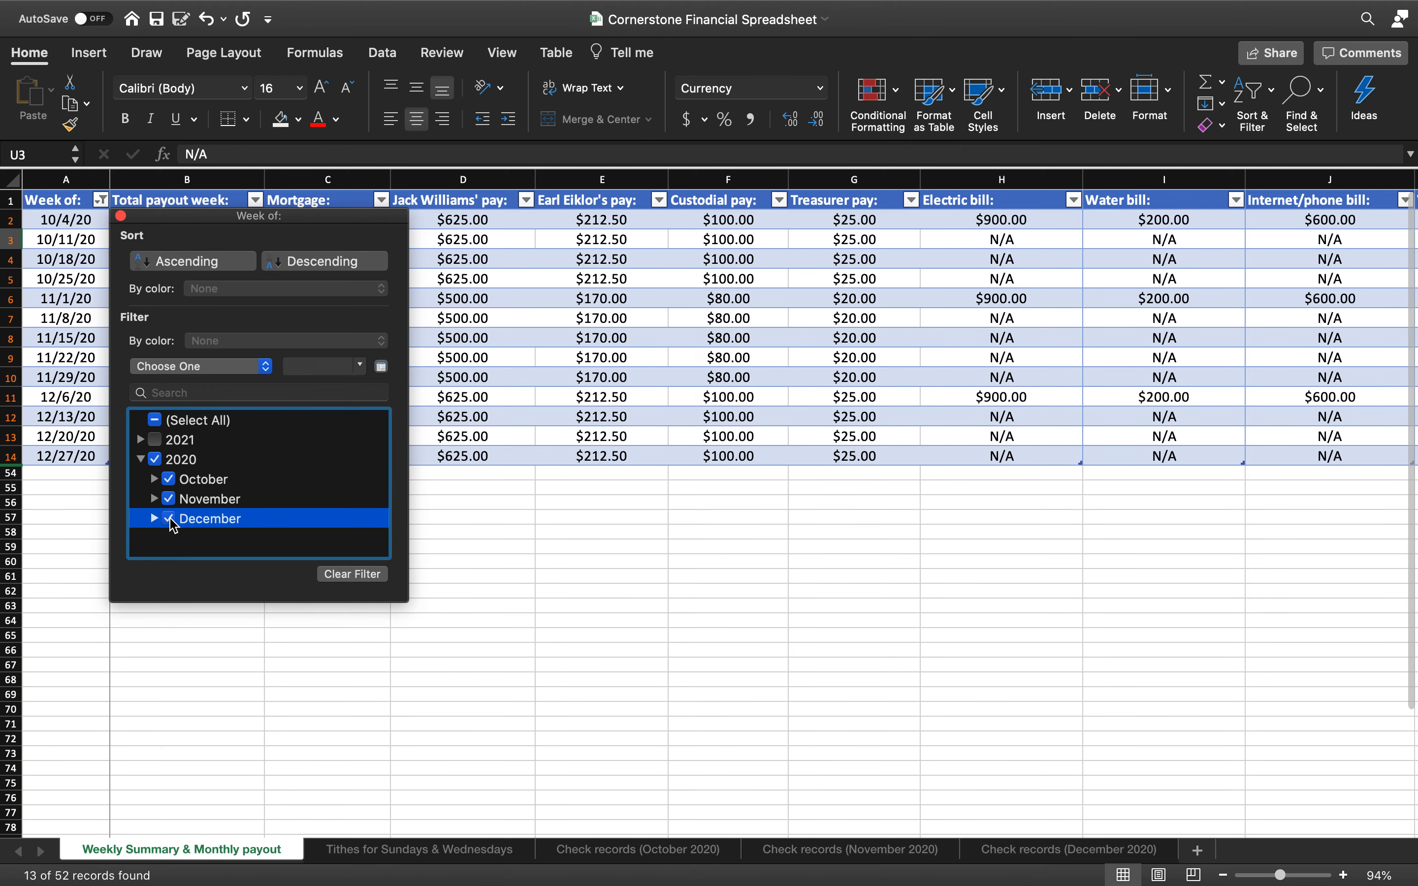
Review the filtered weeks, then recheck (Select All) to show every week again
{"action": "scroll", "coordinate": [629, 492], "scroll_direction": "right", "scroll_amount": 10}
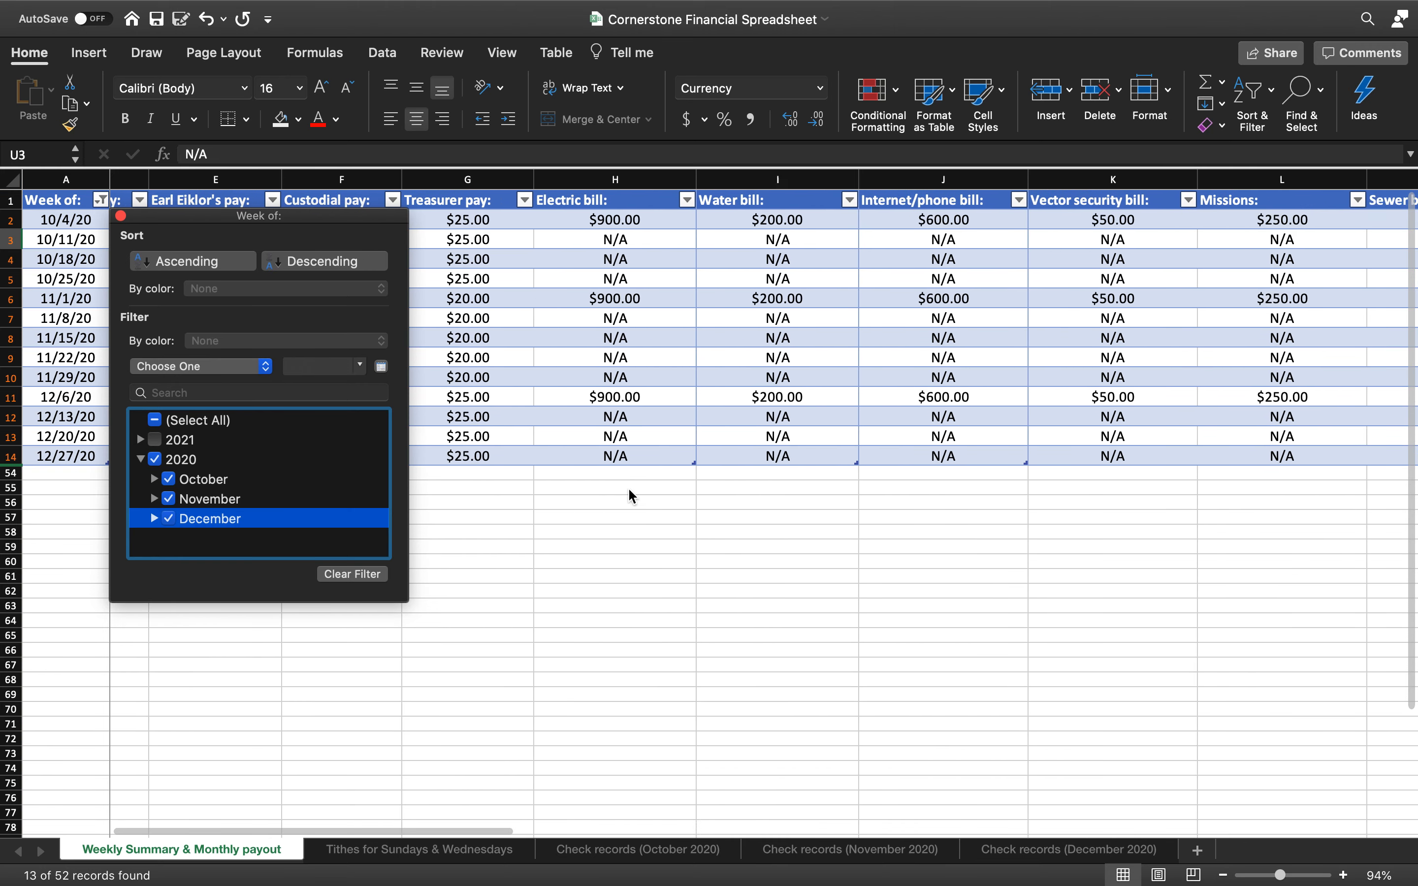
{"action": "scroll", "coordinate": [628, 490], "scroll_direction": "right", "scroll_amount": 10}
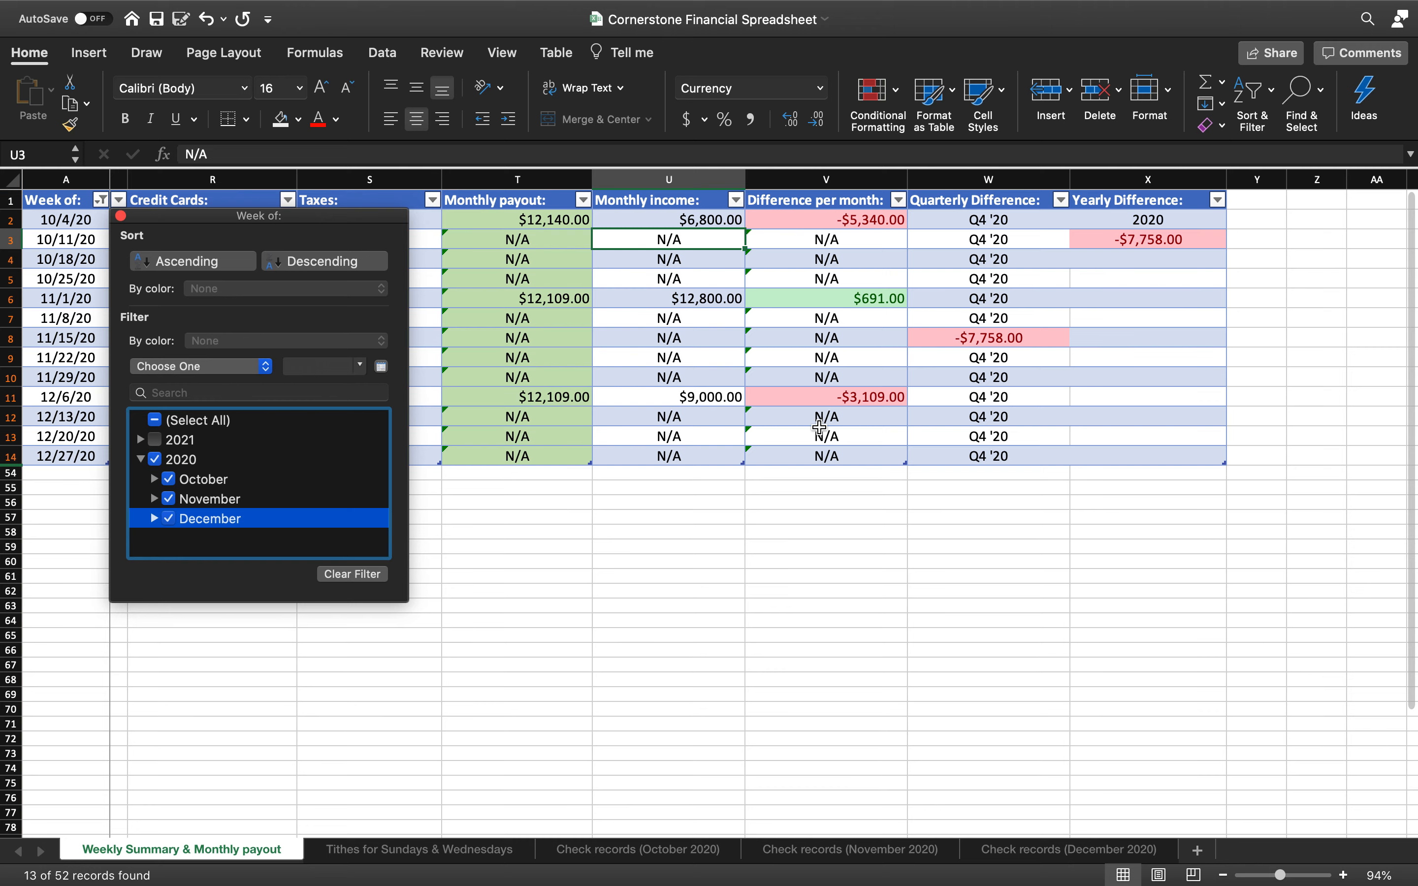
{"action": "scroll", "coordinate": [819, 427], "scroll_direction": "left", "scroll_amount": 12}
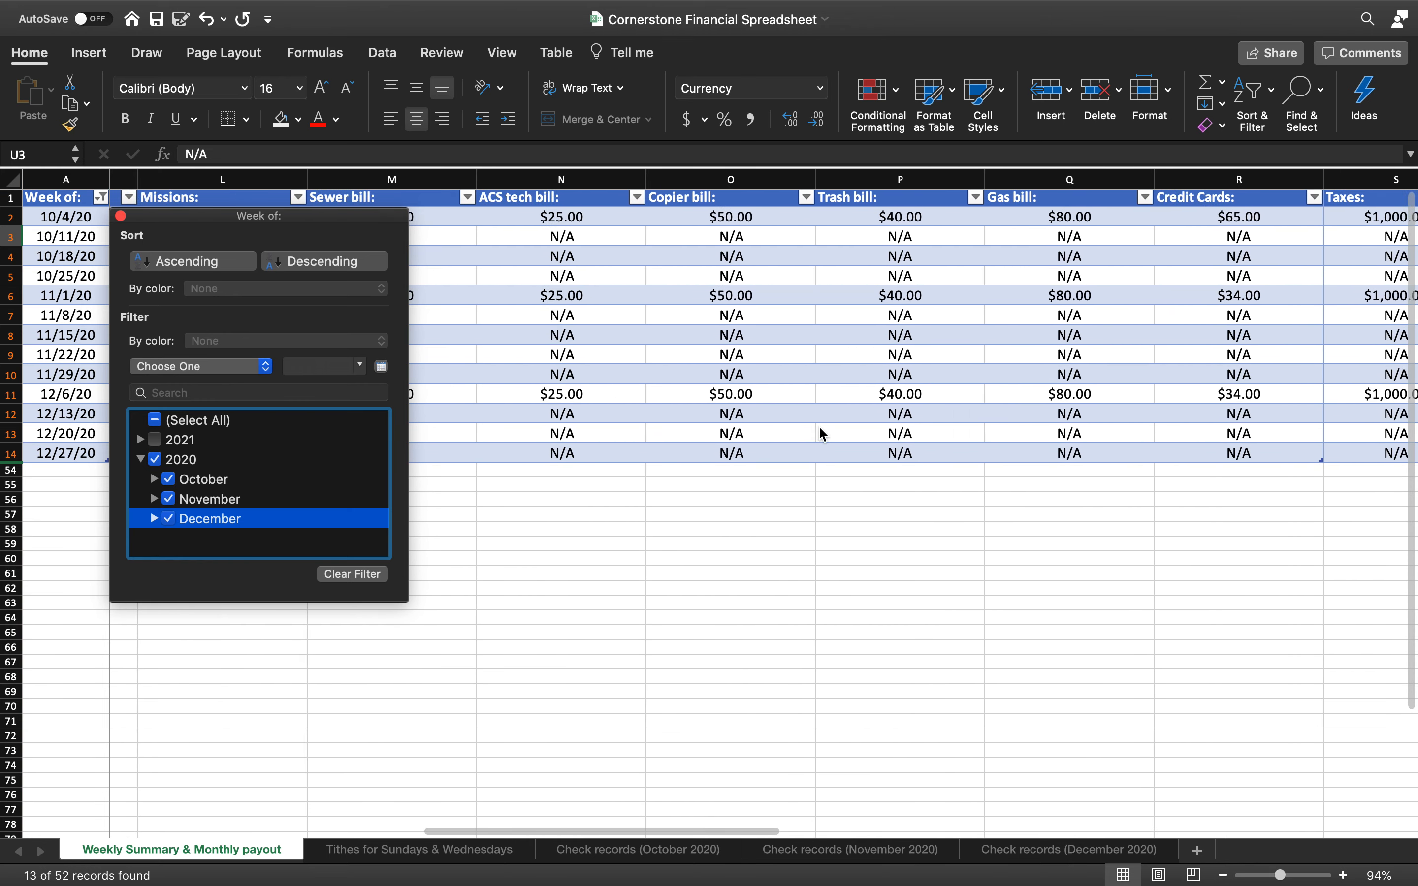
{"action": "scroll", "coordinate": [820, 428], "scroll_direction": "left", "scroll_amount": 10}
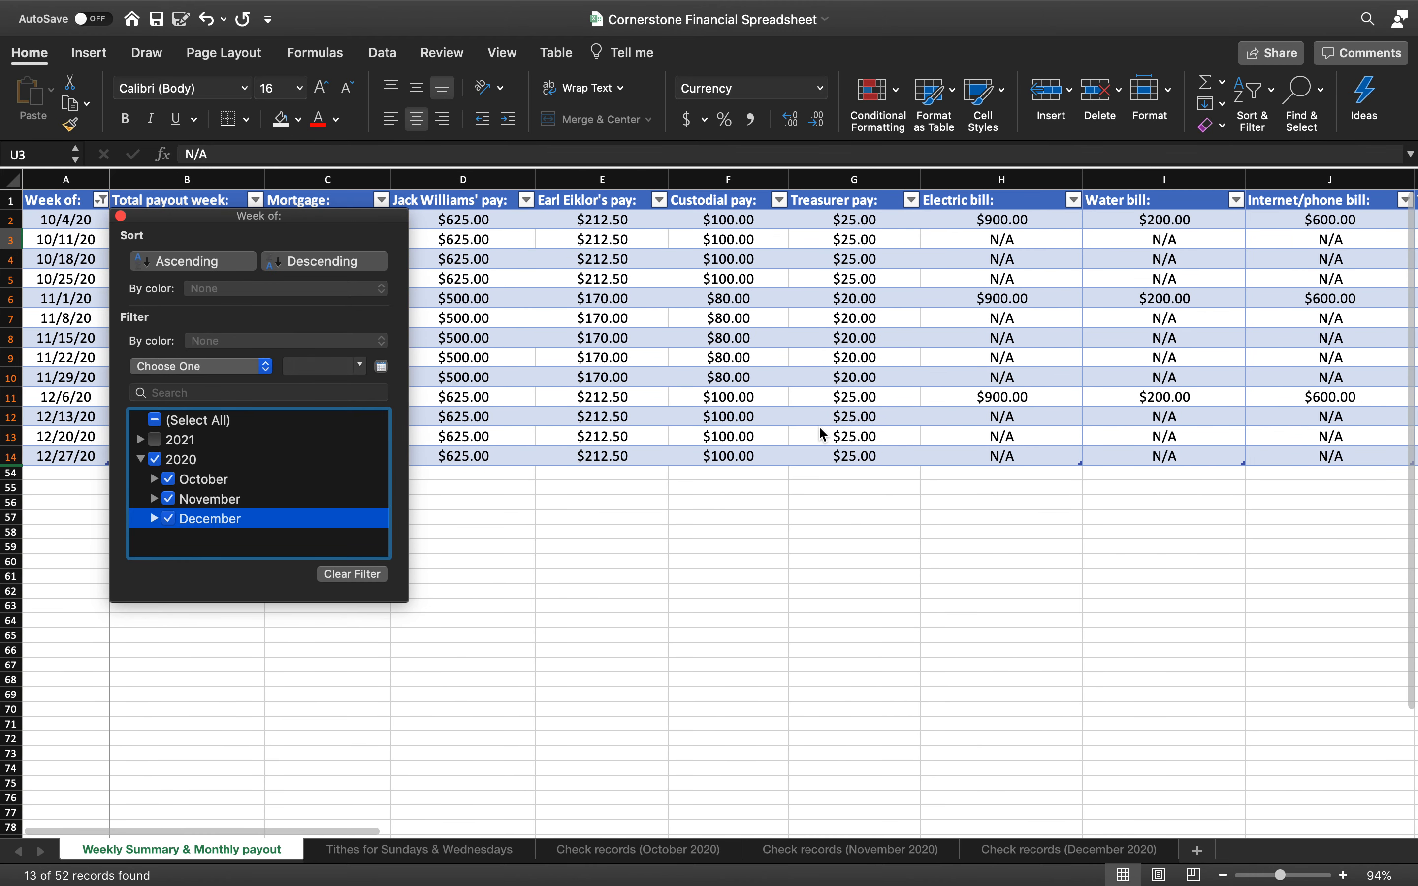
{"action": "mouse_move", "coordinate": [72, 5]}
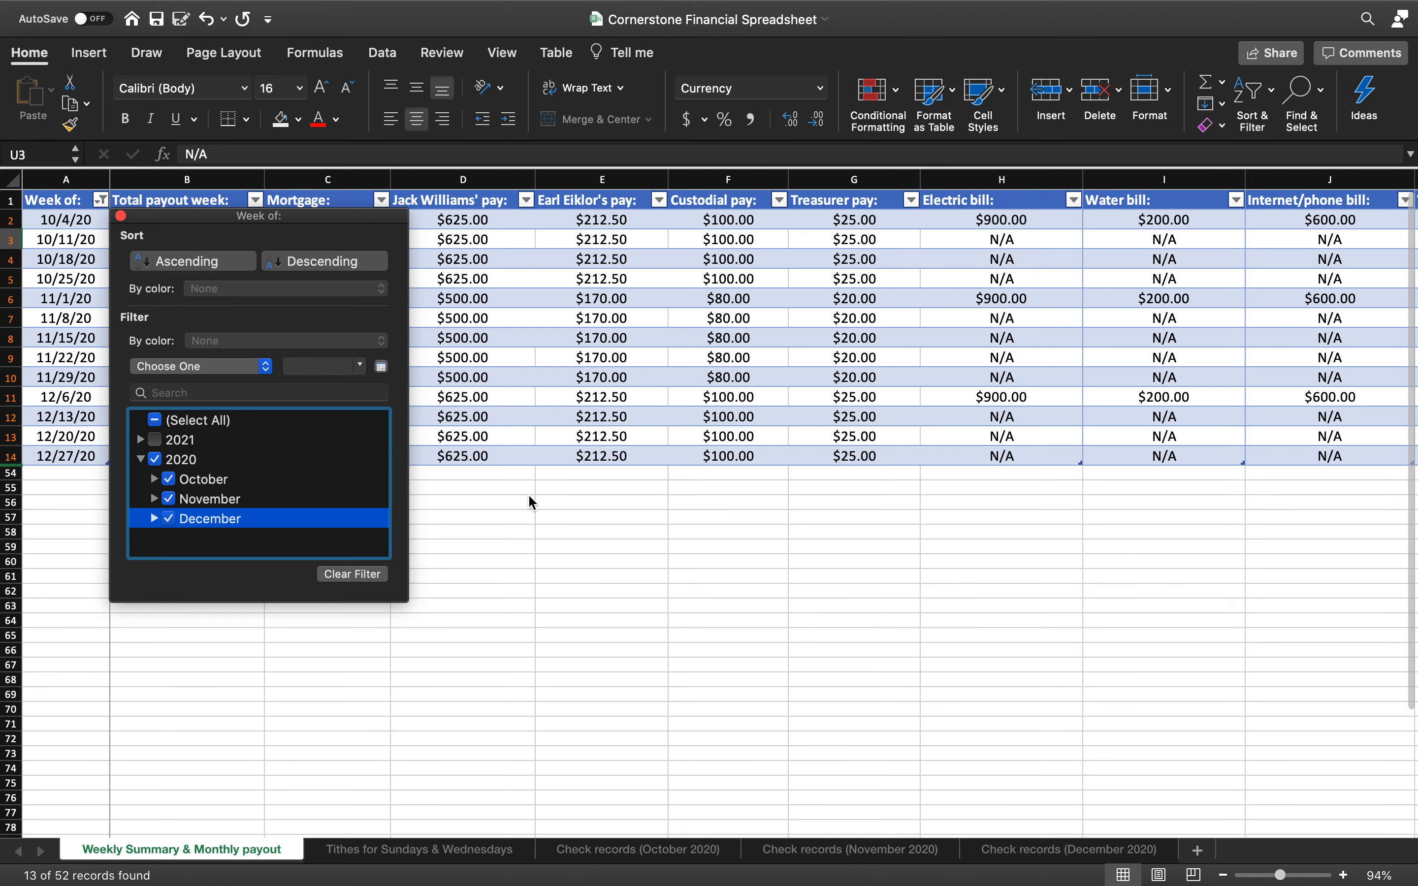
{"action": "left_click", "coordinate": [168, 419]}
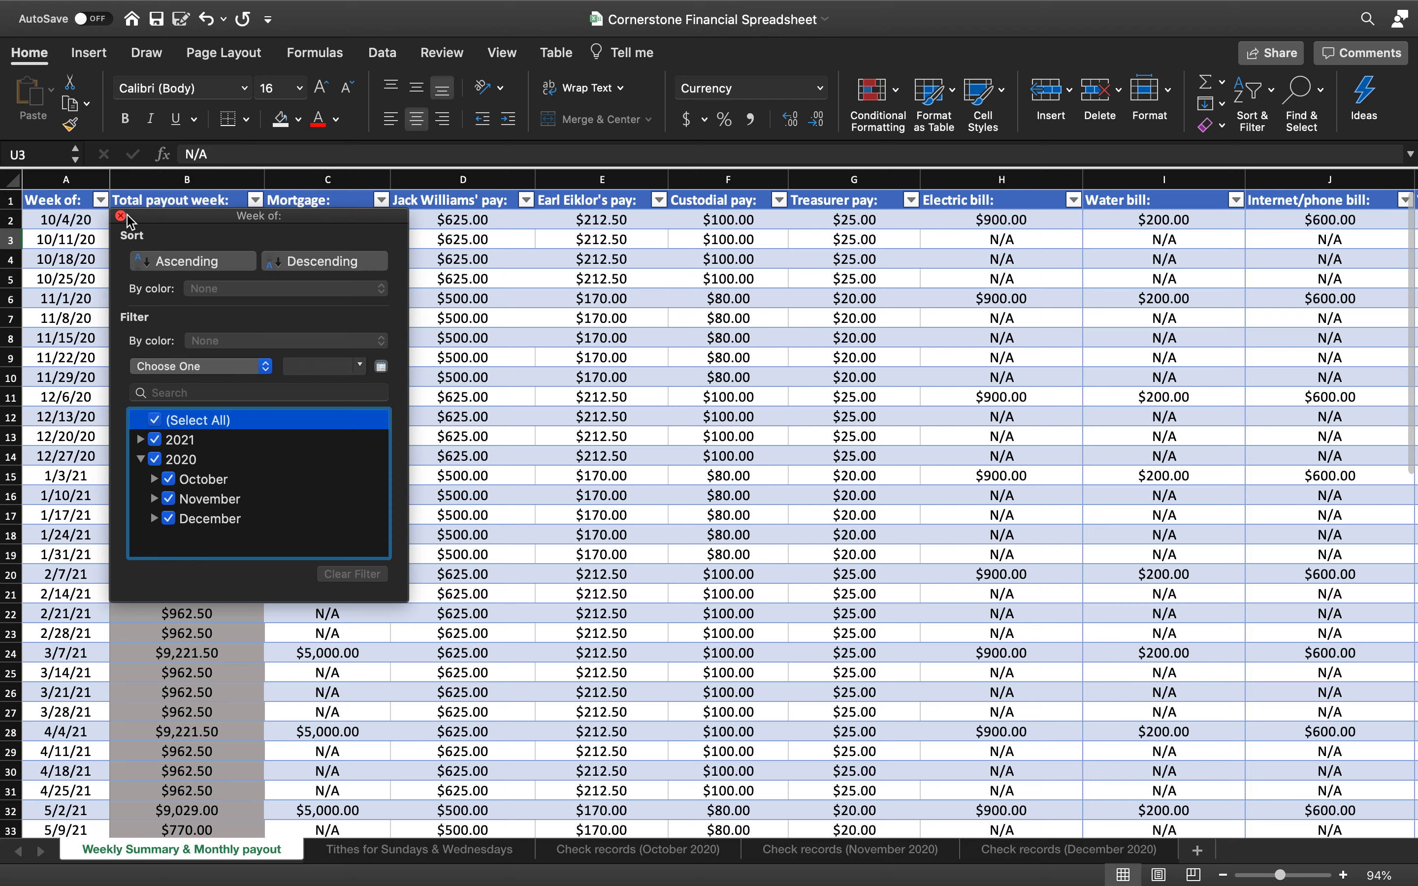
Close the Week of filter popup with the full table showing
{"action": "left_click", "coordinate": [121, 216]}
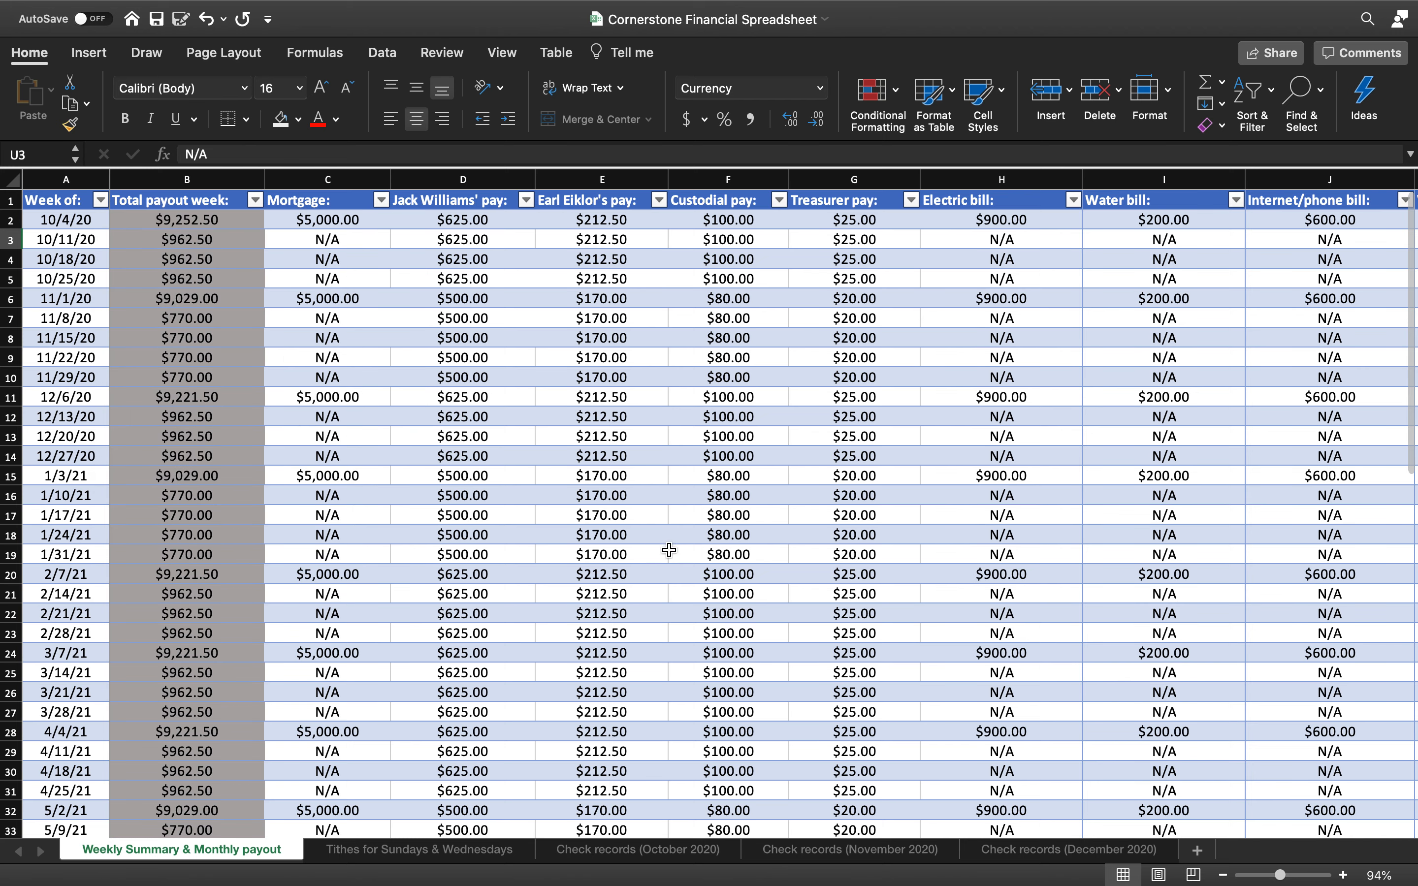